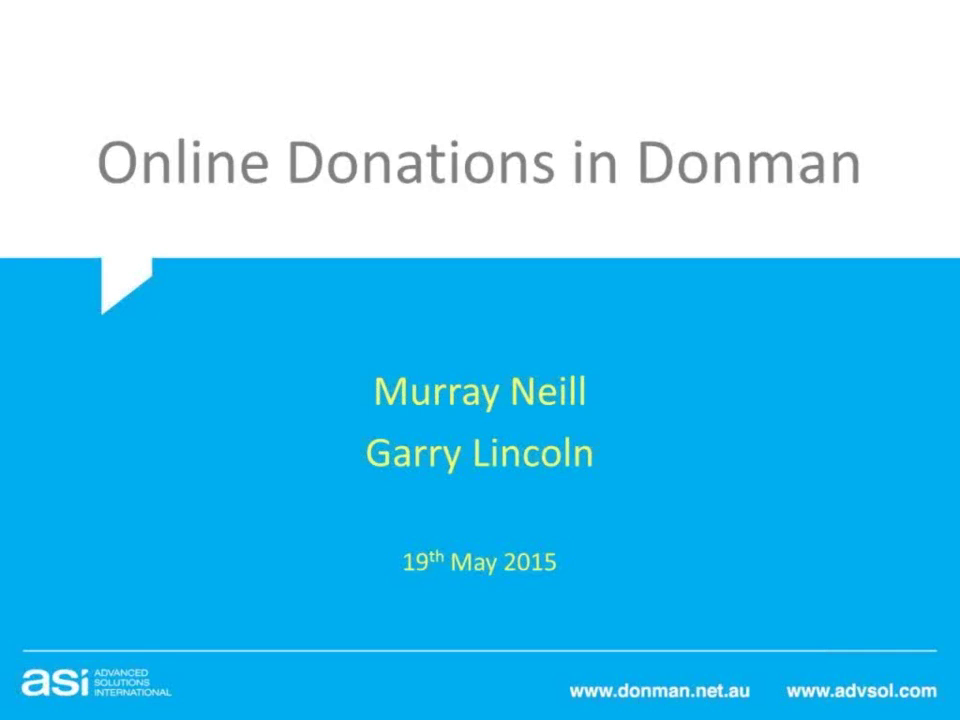
- Switch from the PowerPoint title slide to the Google Chrome window
key(alt+Tab)
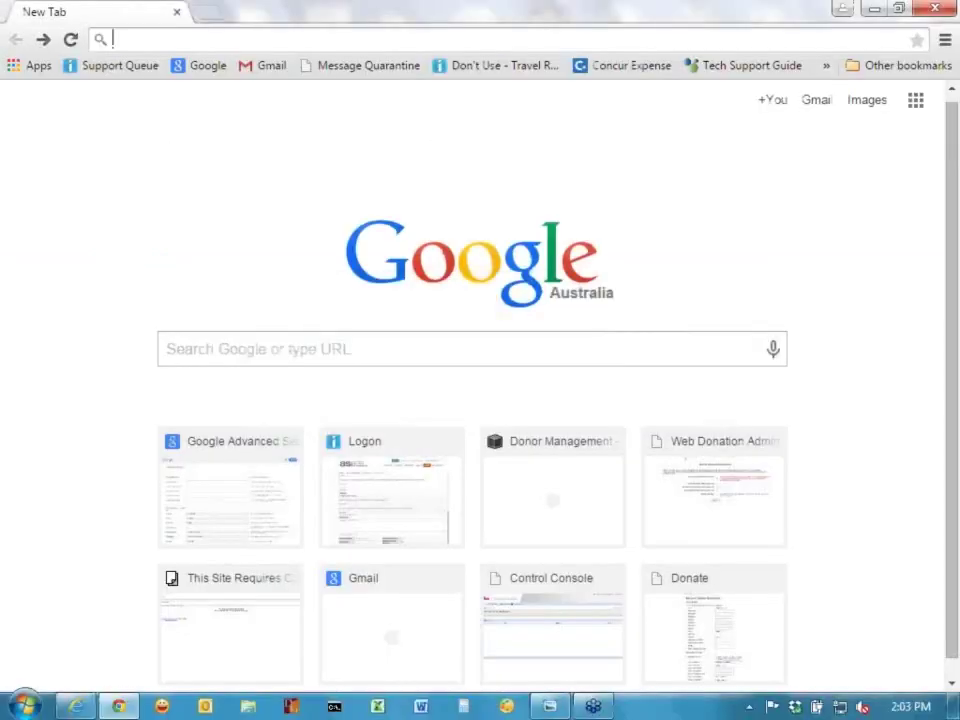
- Visit the Demo Administration Page, then open the Demo Donate Page from Other bookmarks
click(876, 72)
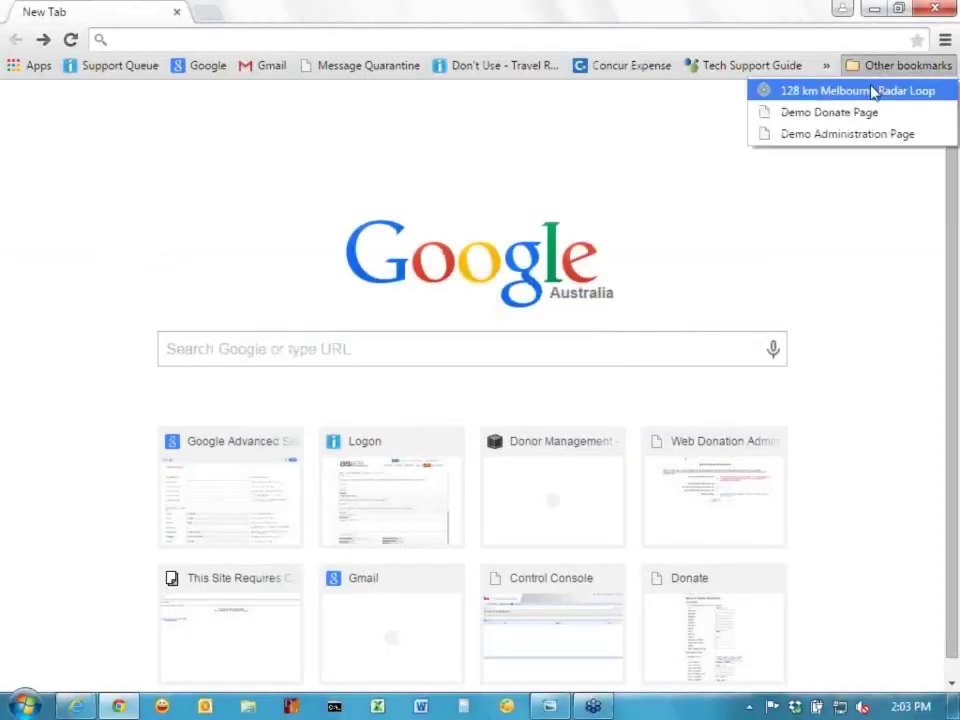
click(857, 134)
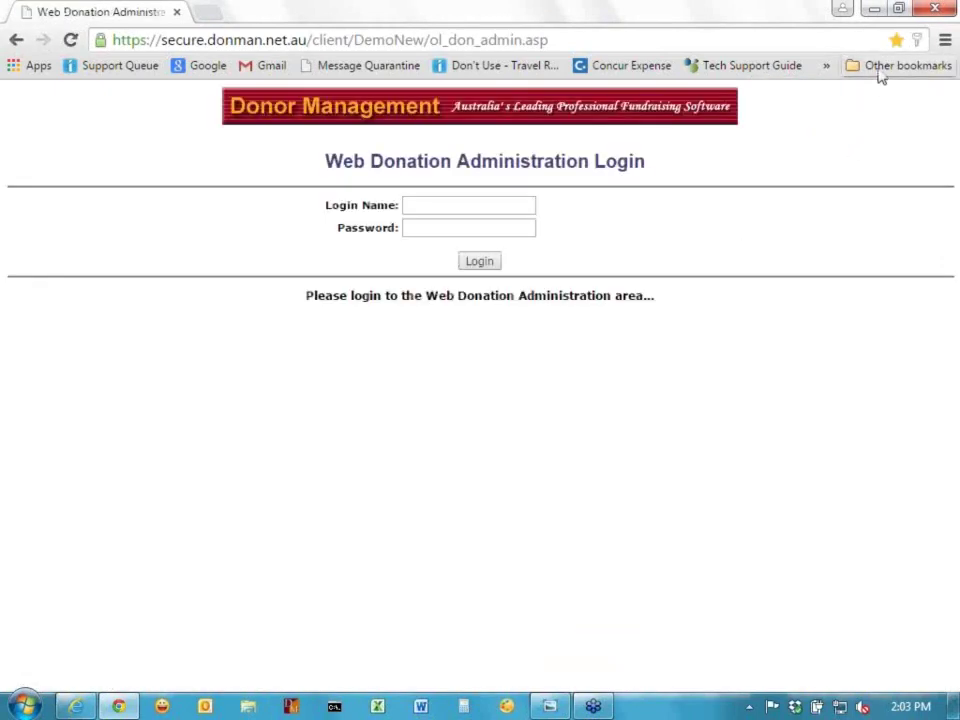
click(878, 68)
click(876, 114)
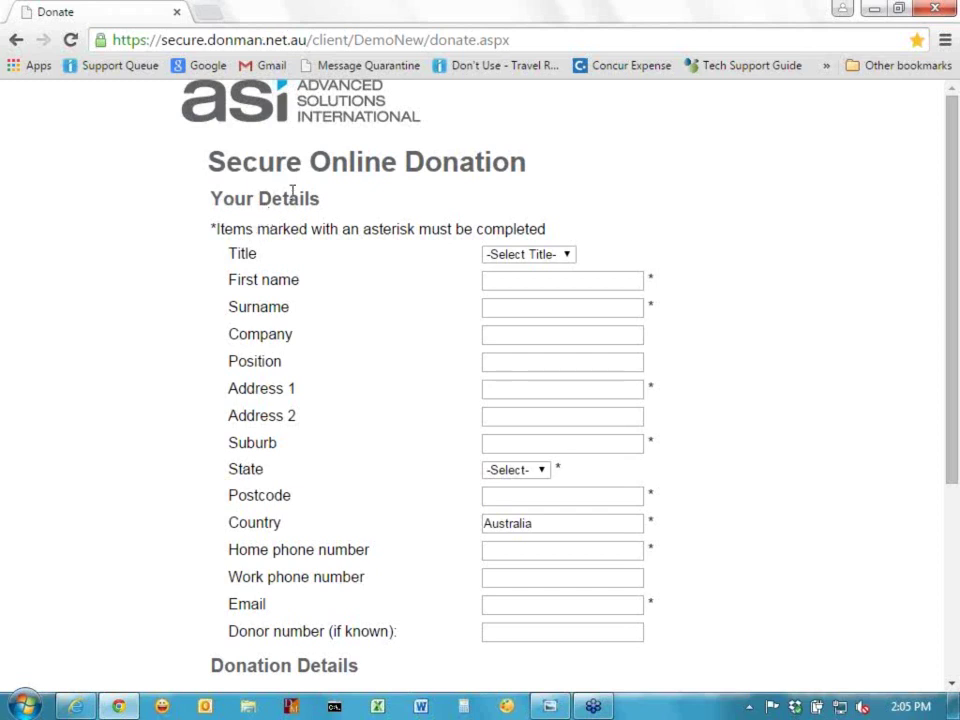
scroll(418, 396, down, 3)
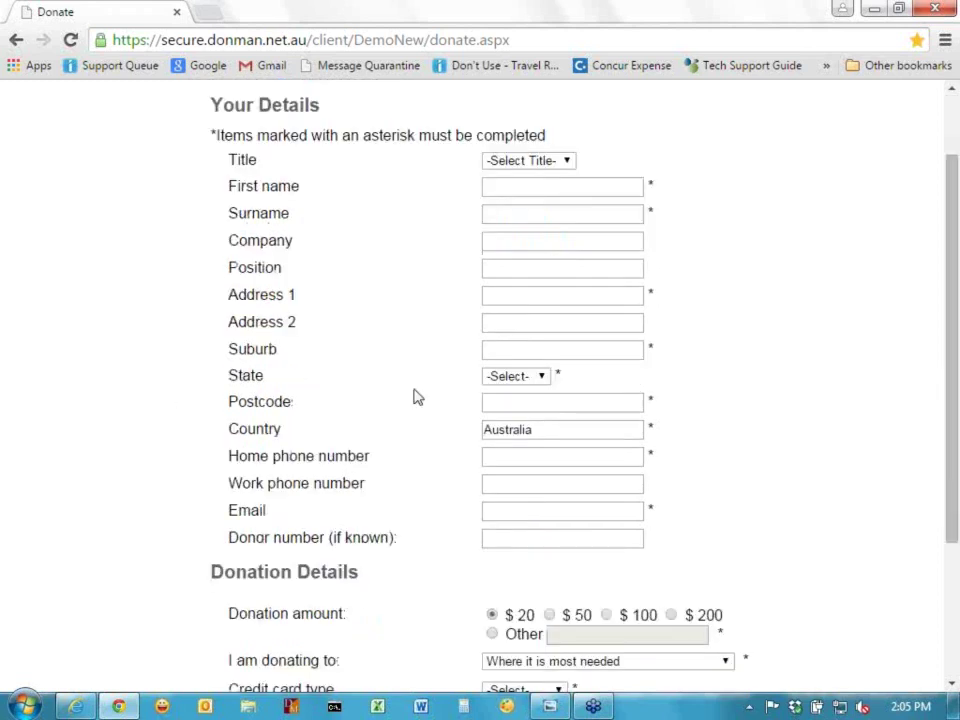
scroll(433, 391, up, 3)
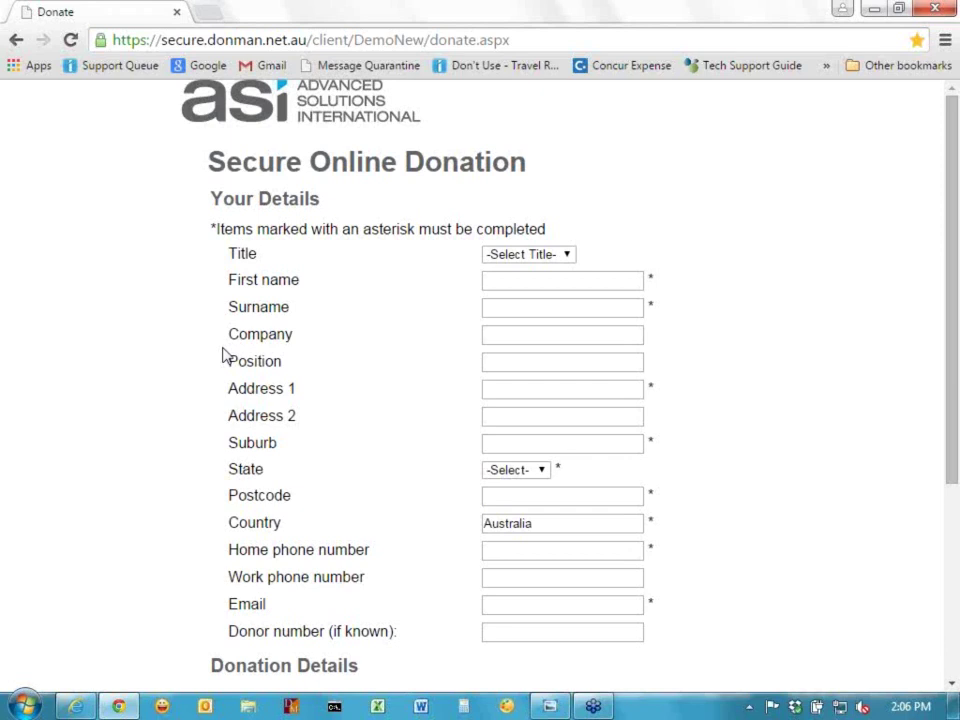
scroll(230, 356, down, 3)
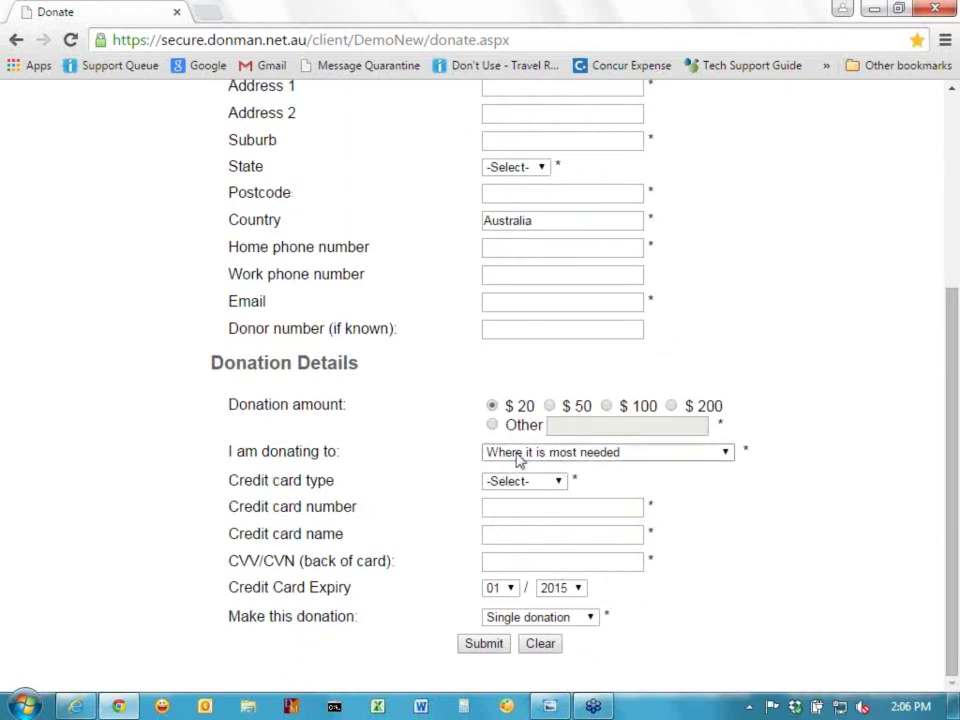
click(700, 458)
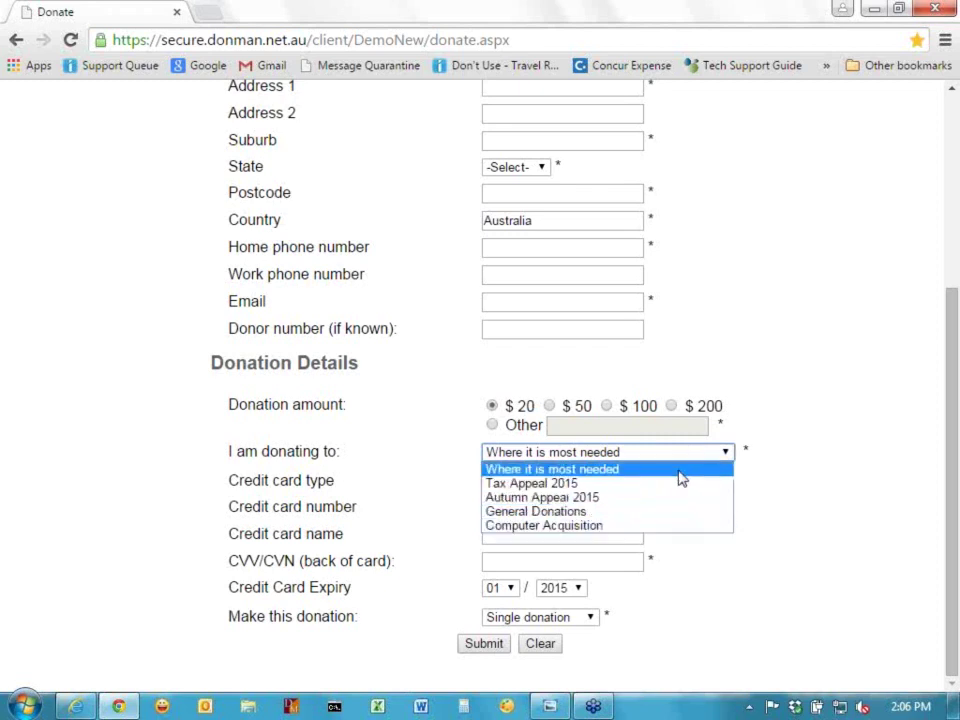
click(724, 452)
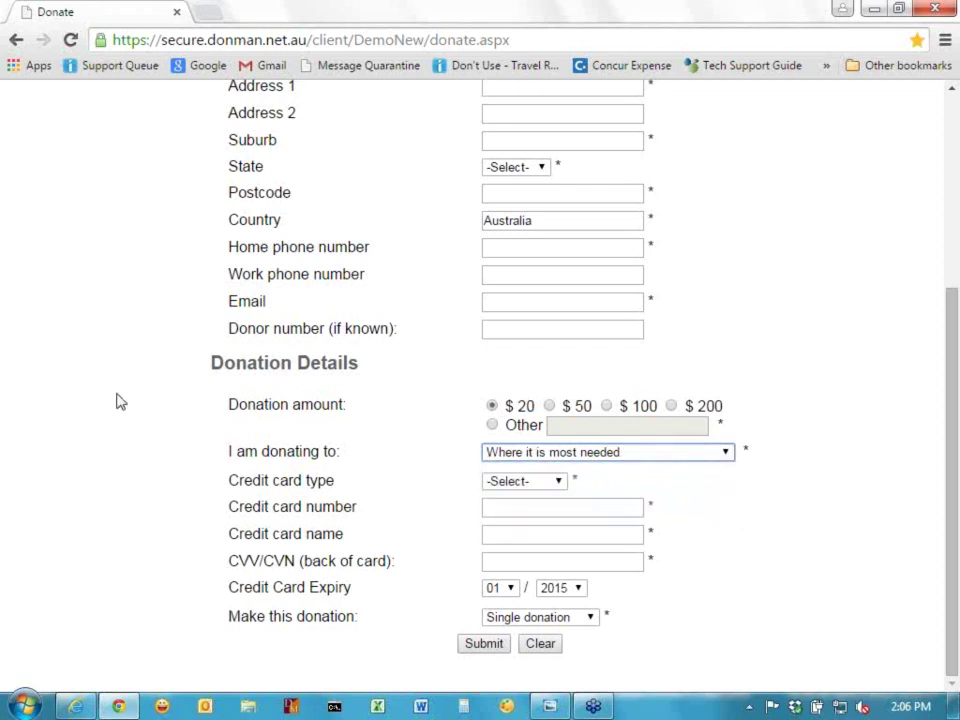
scroll(116, 401, up, 3)
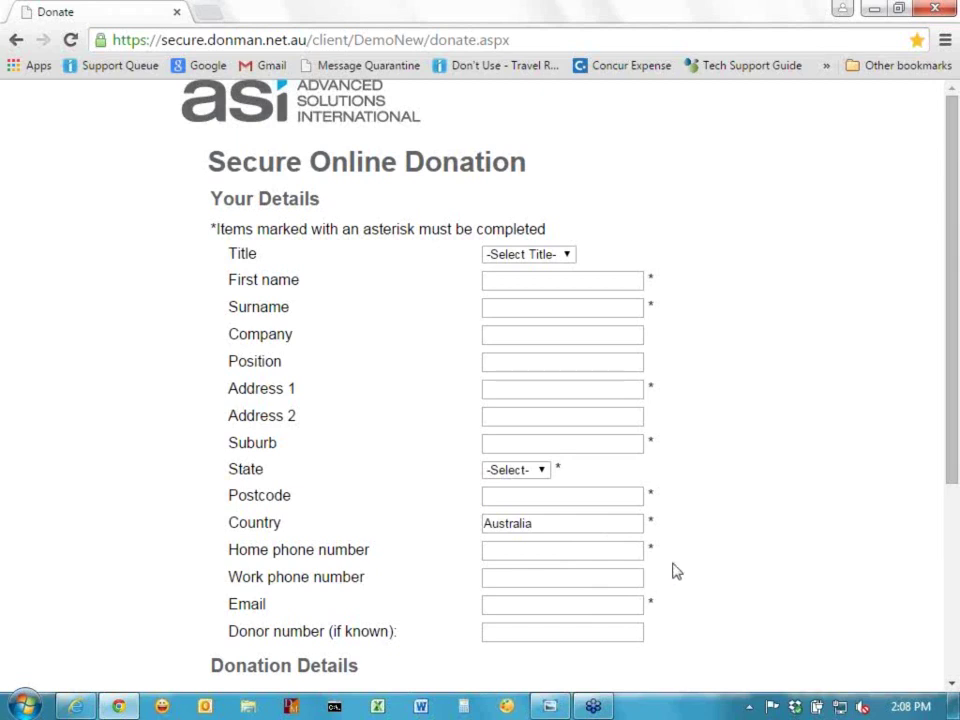
- Set the title to Mr and autofill the donor's name, company ASI, address and e-mail
click(568, 256)
click(541, 287)
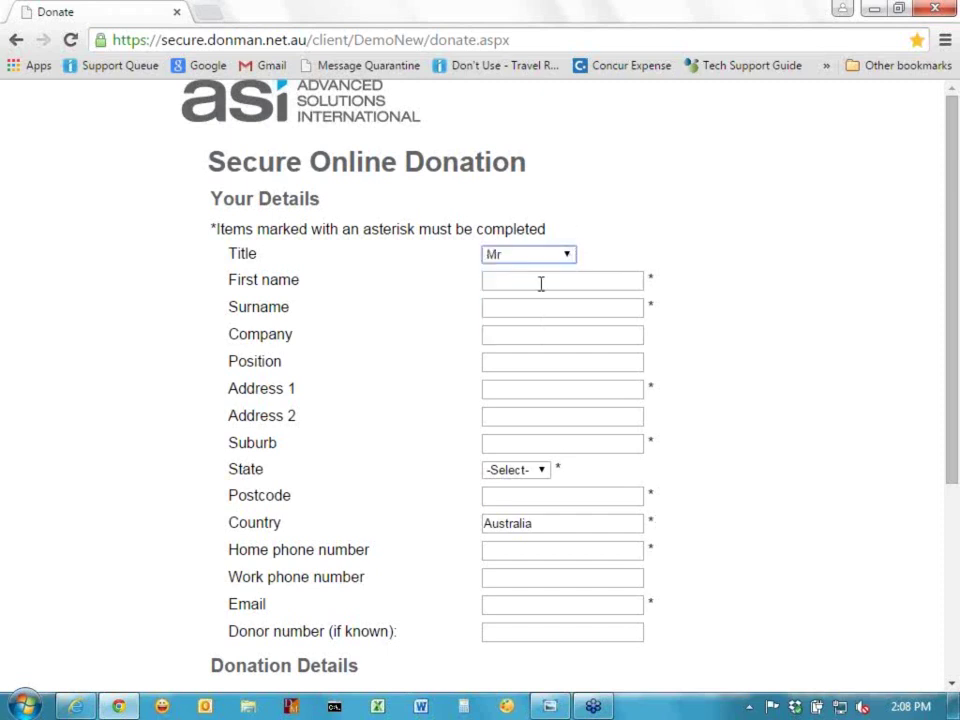
click(552, 280)
text(M)
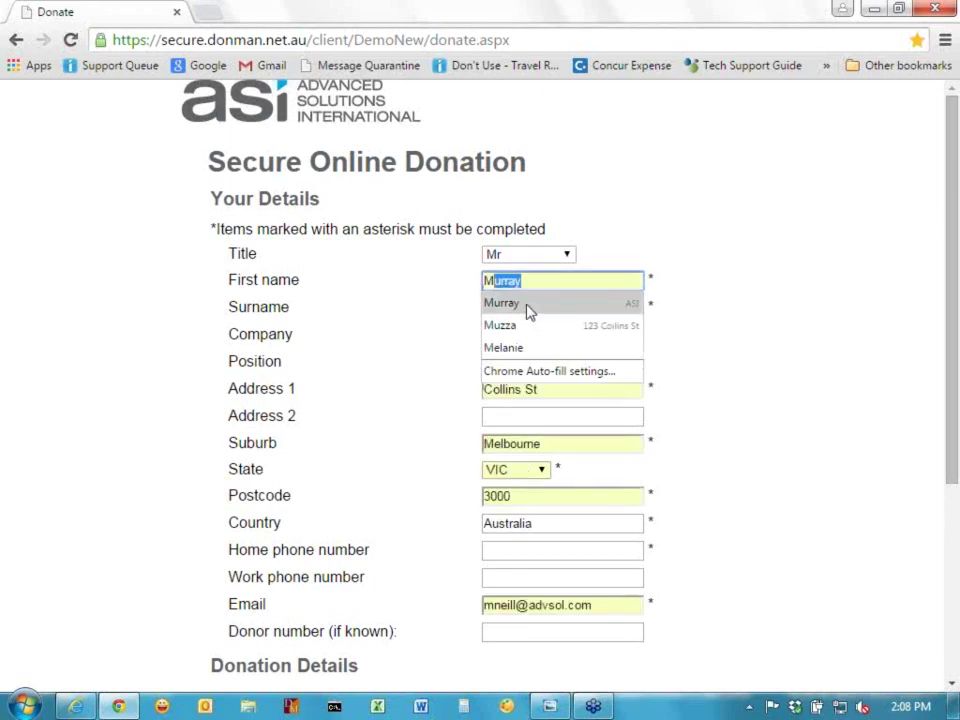
click(528, 305)
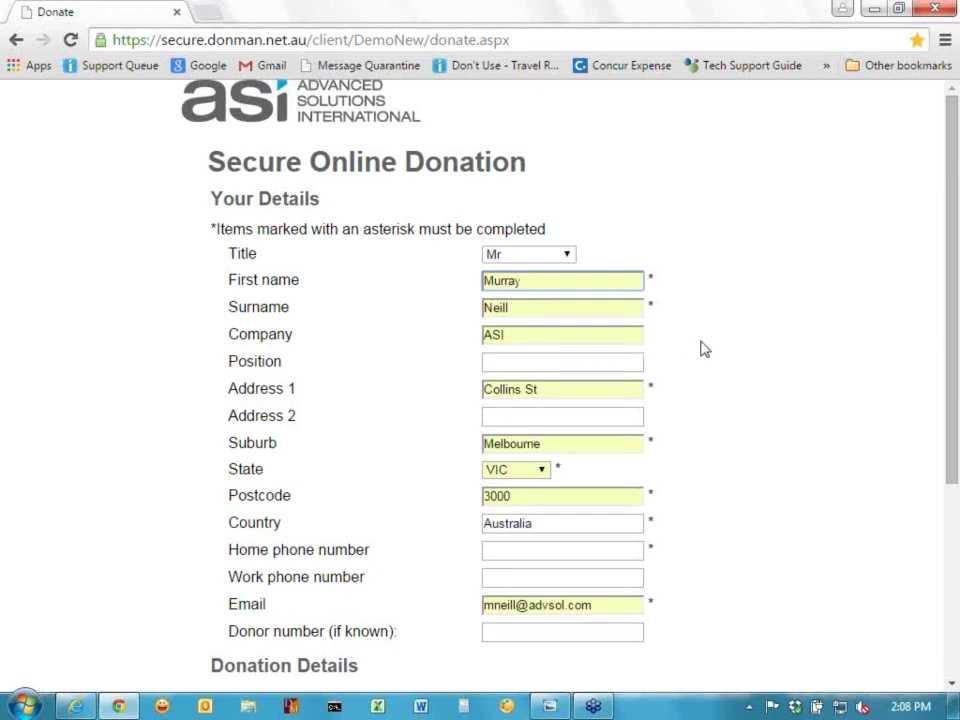
scroll(705, 349, down, 1)
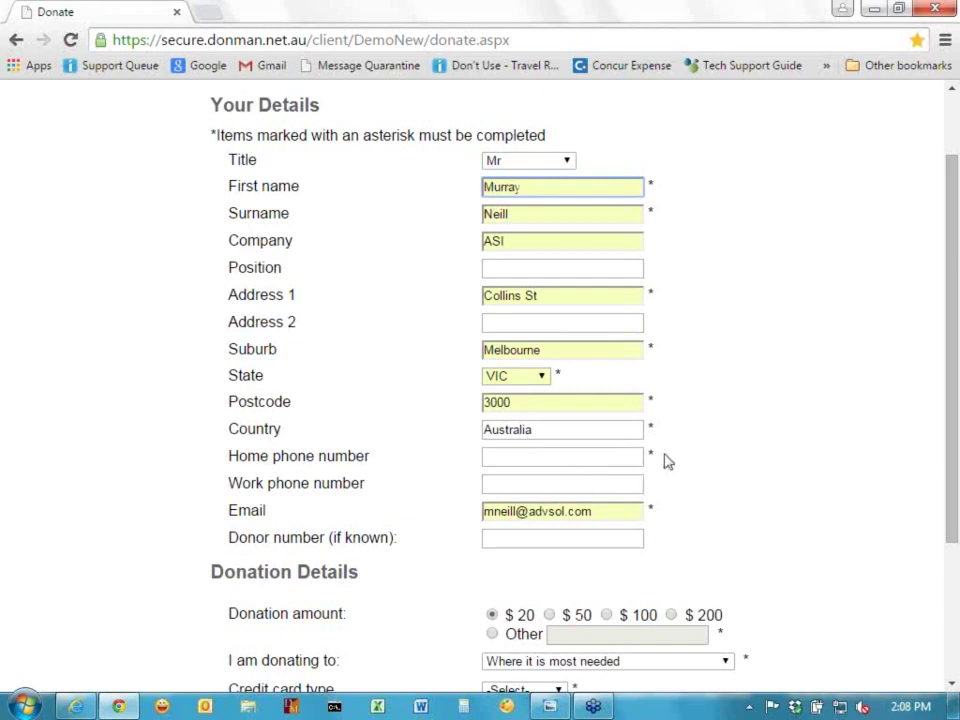
- Start the home phone number with its corrected area code, then review the Email field
click(559, 460)
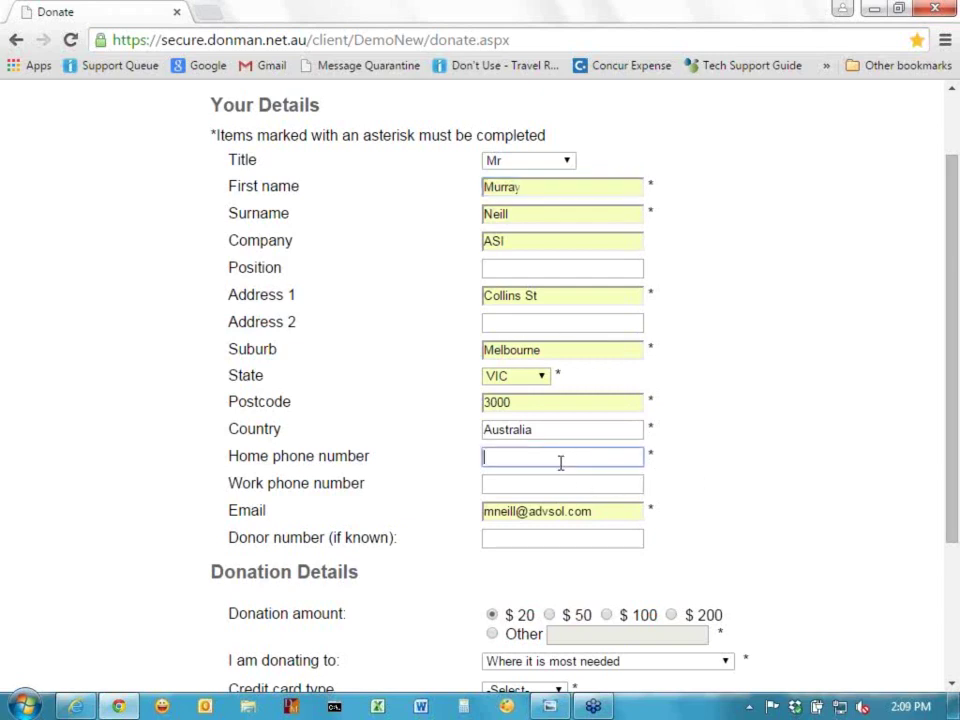
text(02)
key(BackSpace)
text(3)
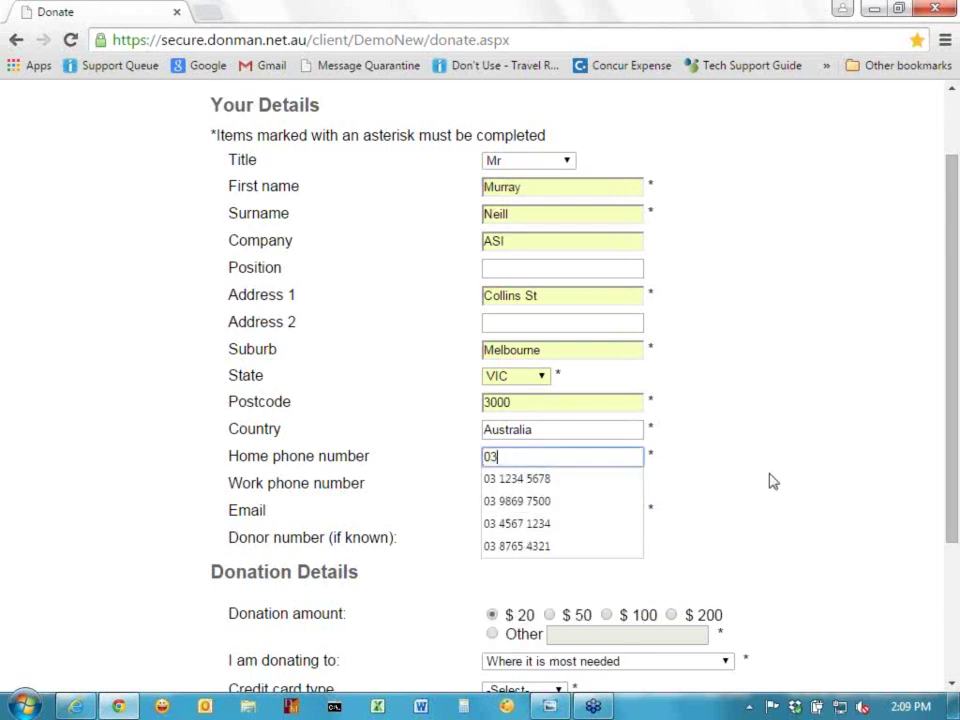
click(726, 492)
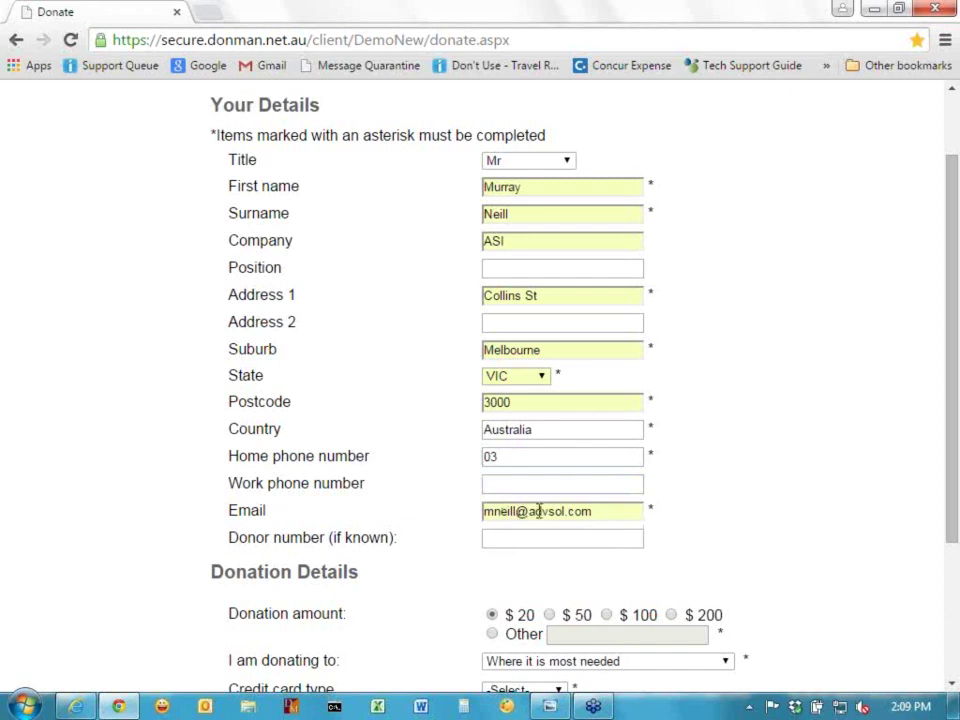
click(505, 513)
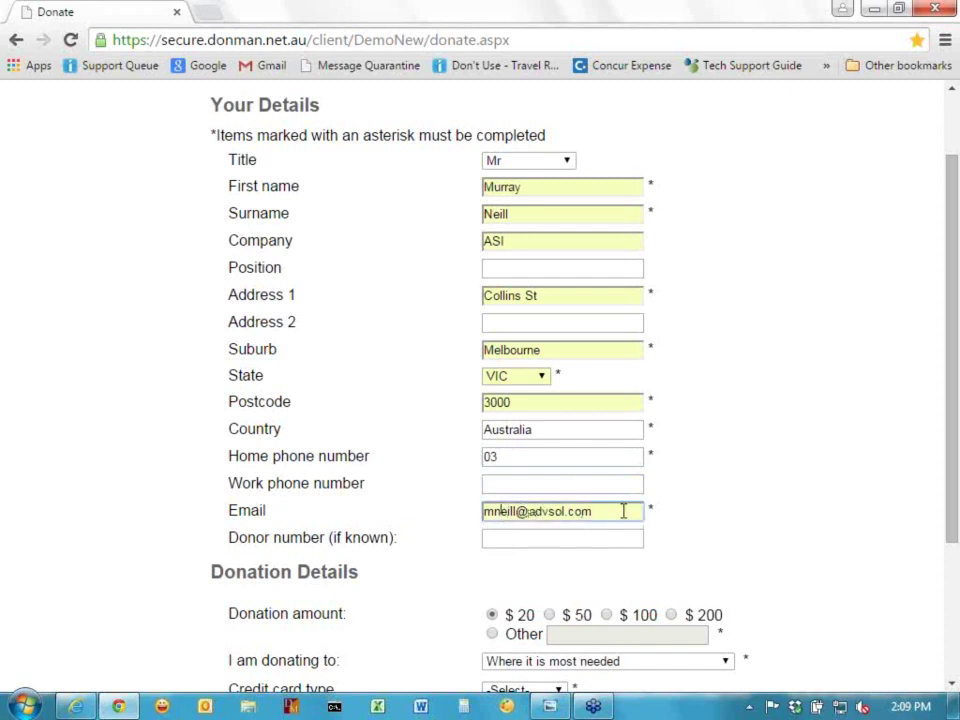
scroll(761, 476, down, 2)
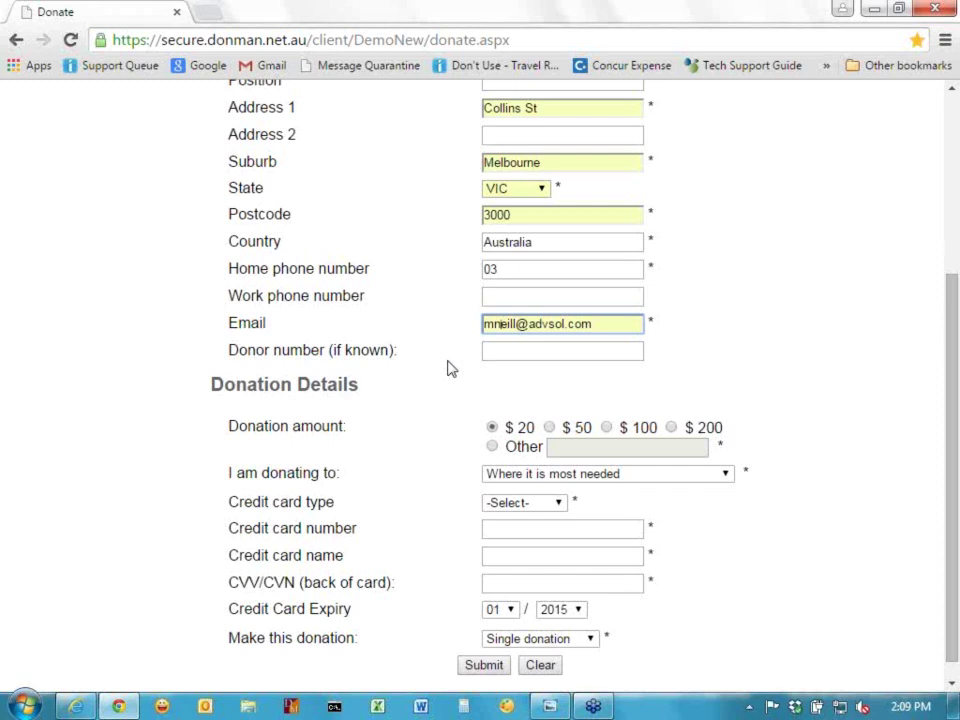
scroll(797, 326, down, 1)
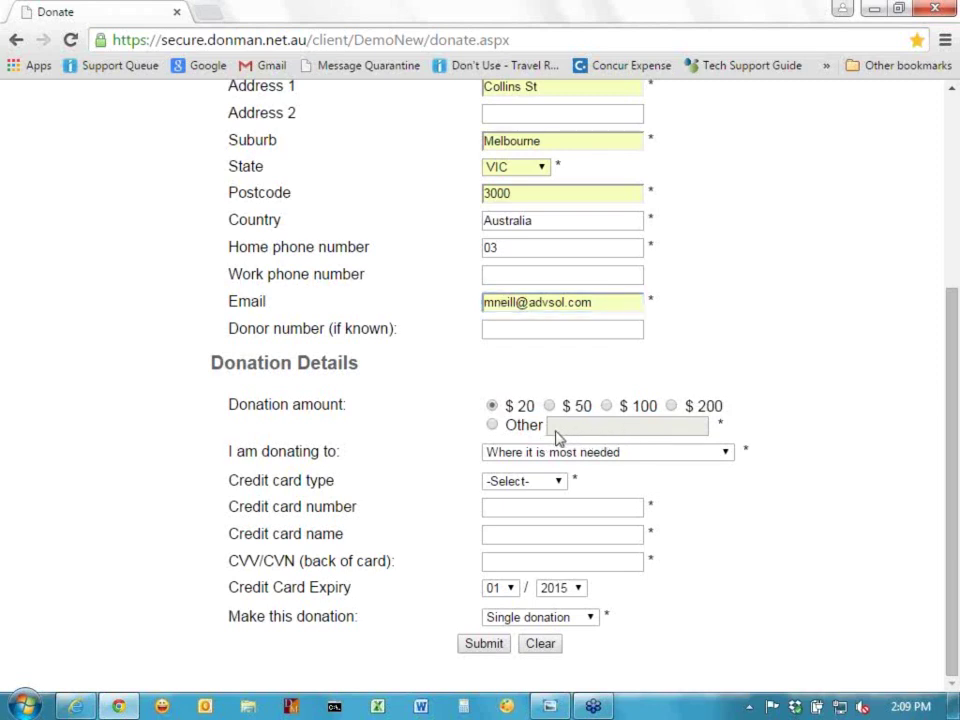
- Choose the Other donation amount and enter 10.50
click(491, 424)
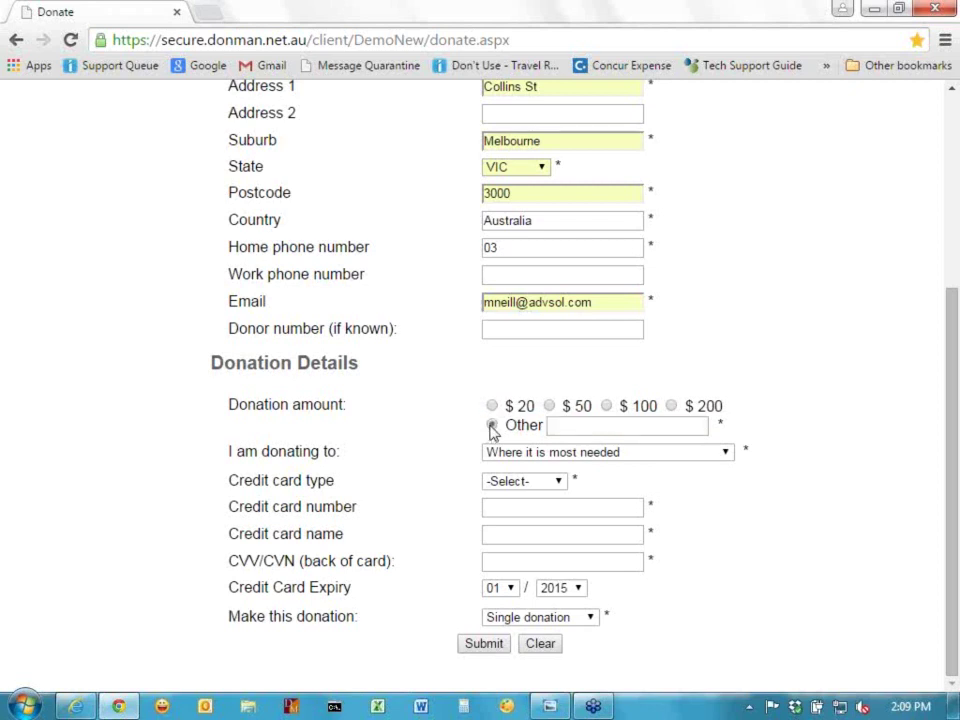
click(575, 430)
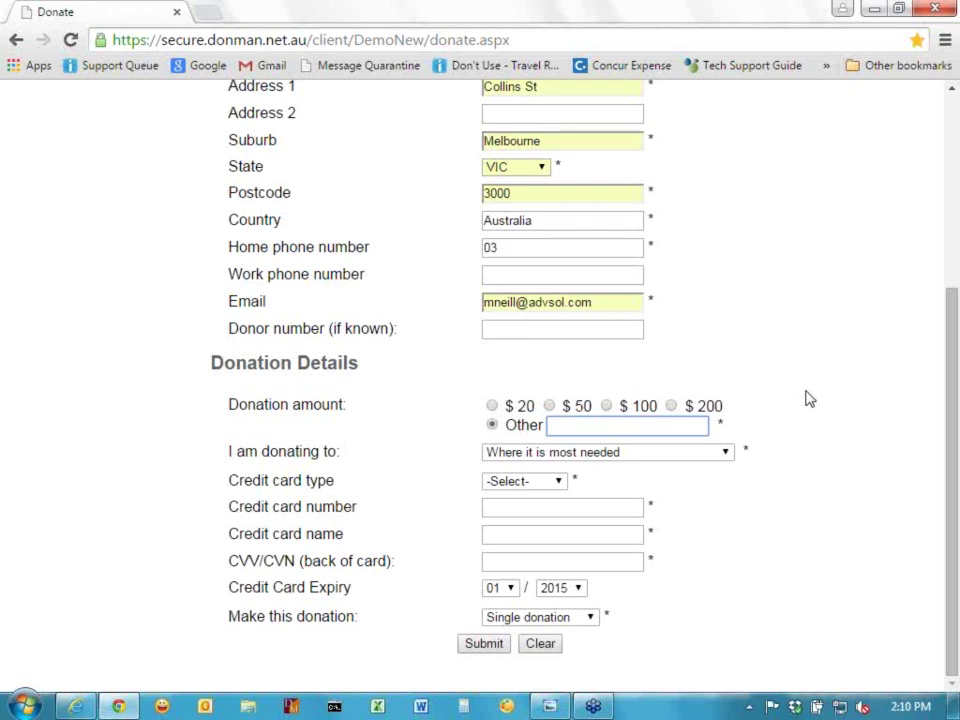
text(10)
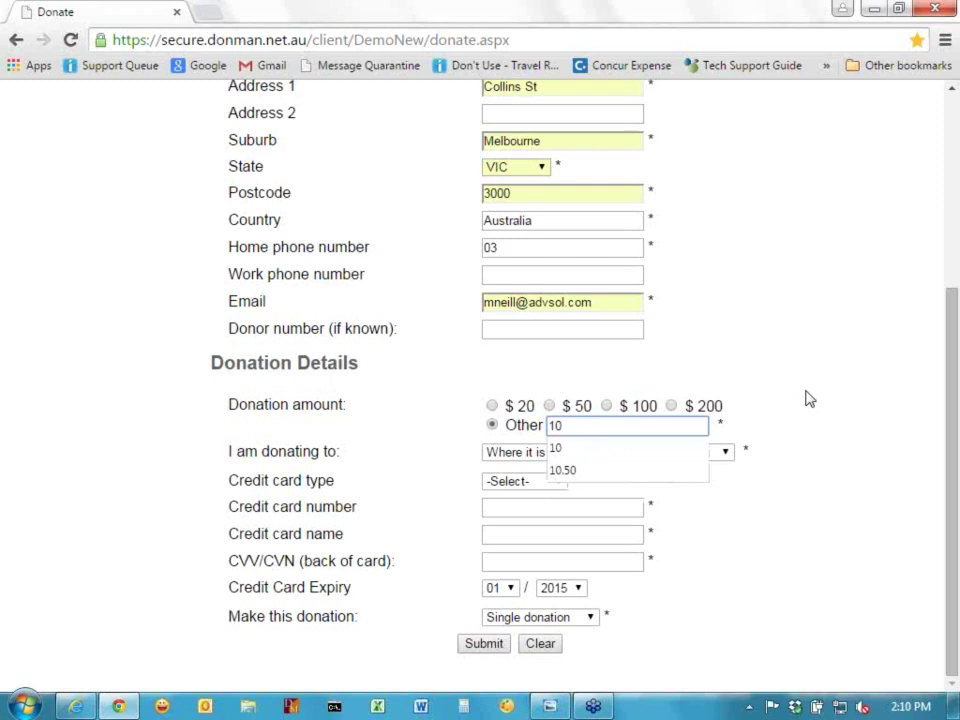
text(.50)
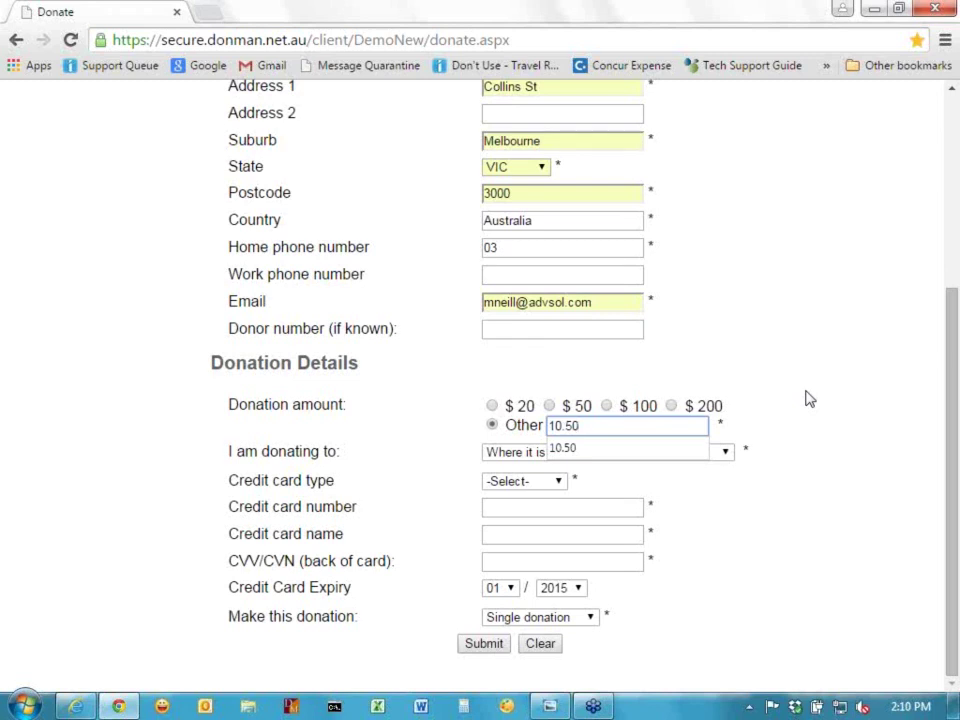
click(478, 476)
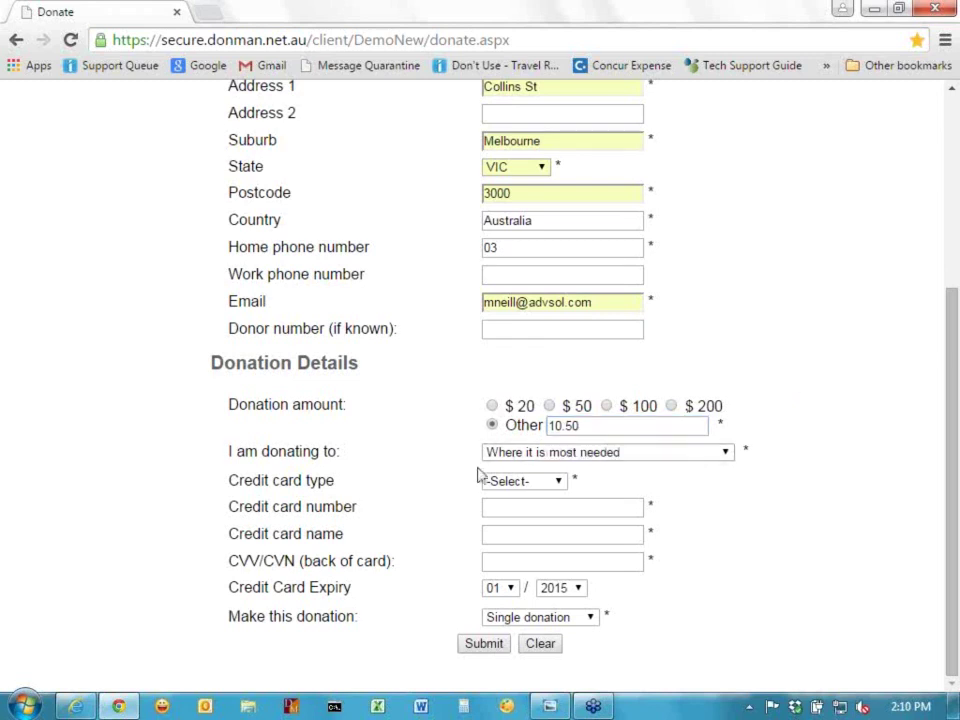
click(726, 455)
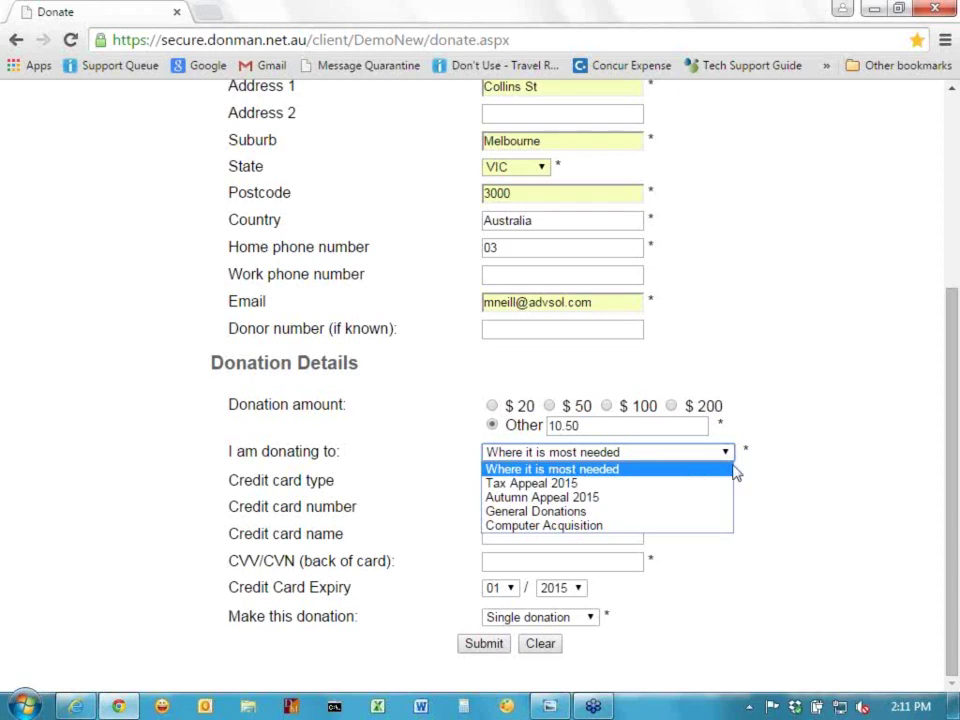
click(789, 485)
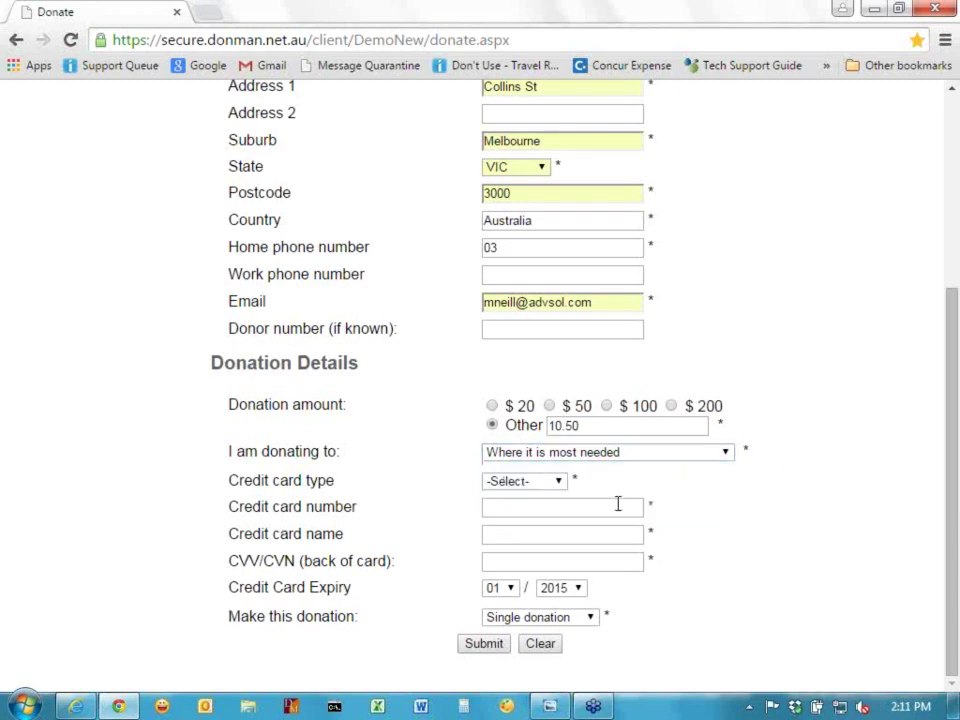
click(561, 483)
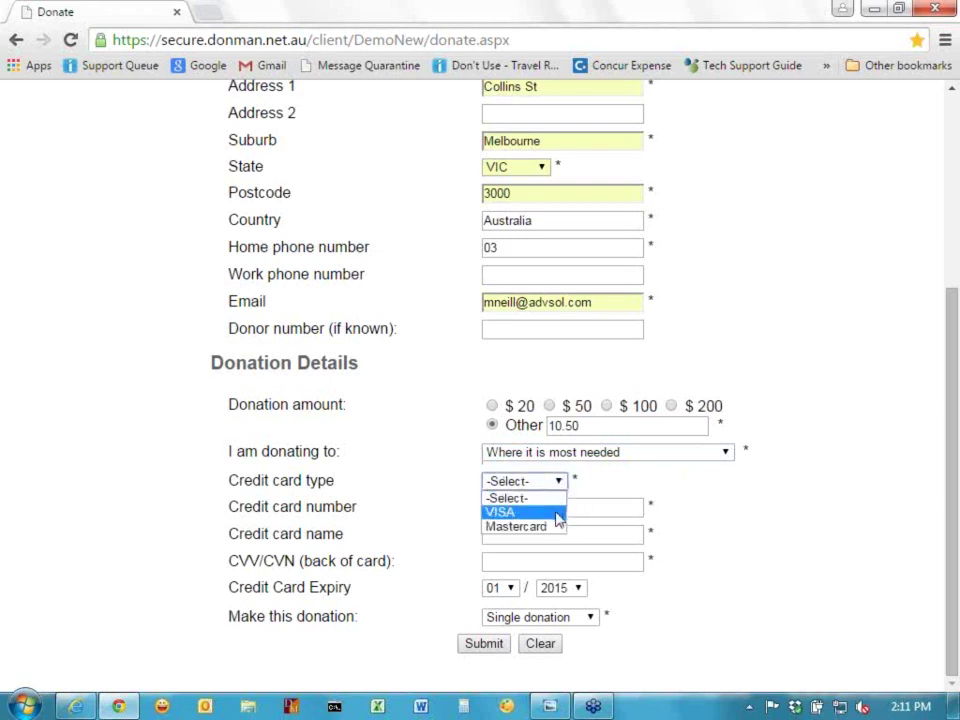
- Select VISA, enter the card number, and fill the cardholder name from autofill
click(555, 514)
click(535, 511)
text(444)
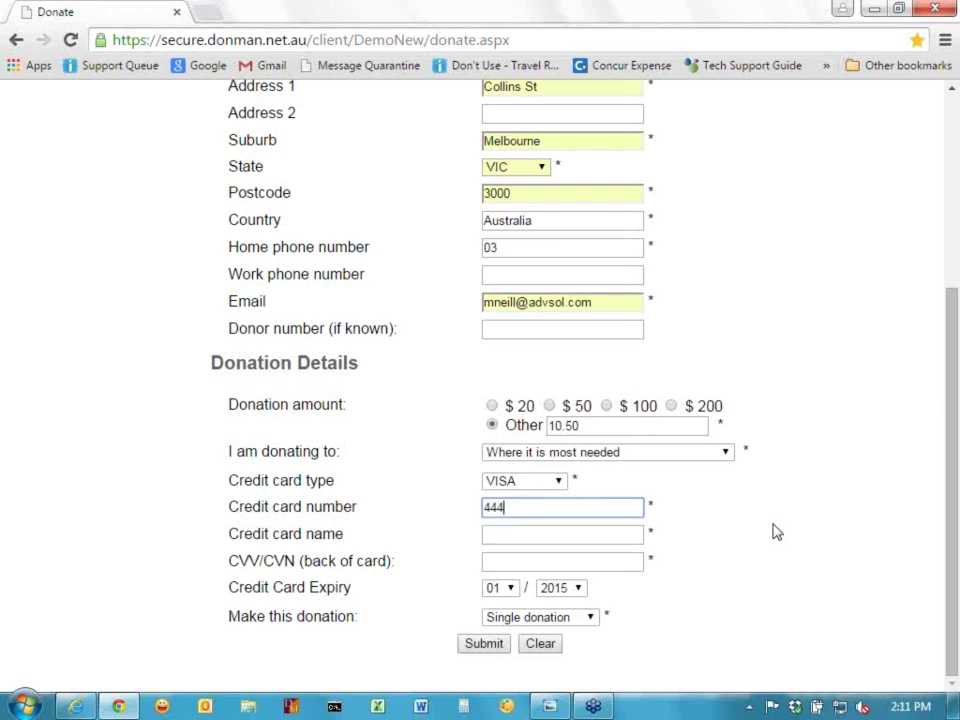
text(4 3333 2222 1111)
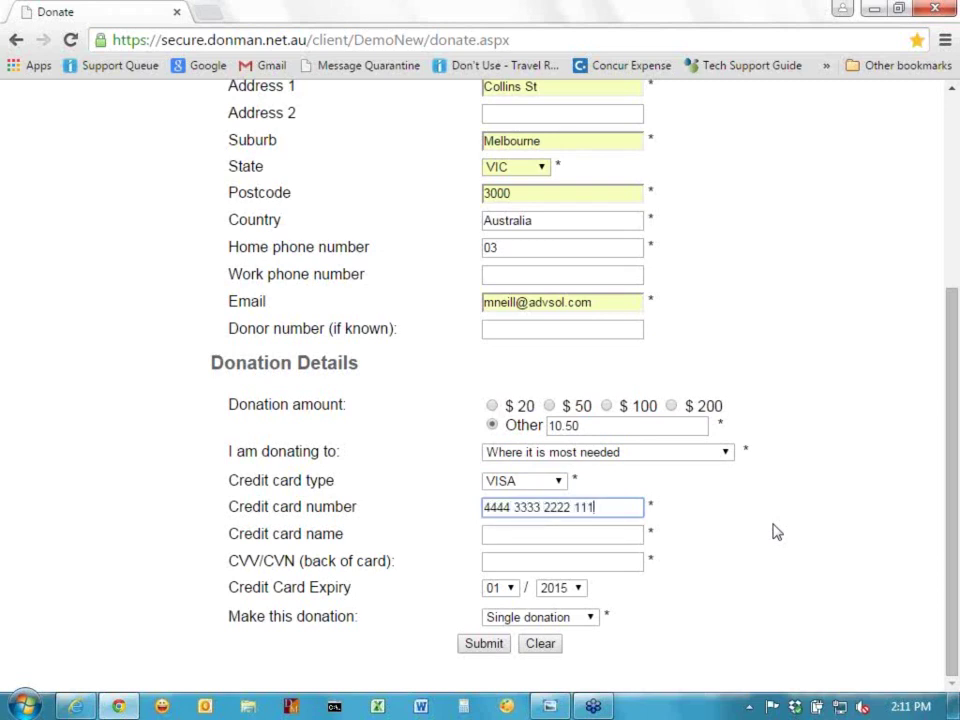
click(555, 536)
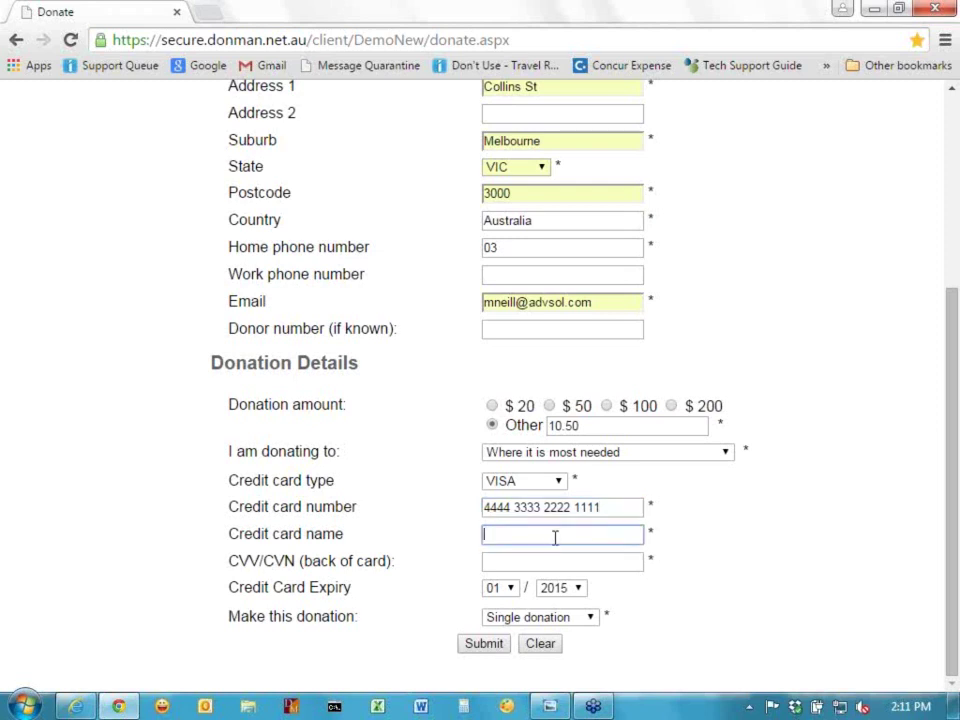
text(M)
key(Down)
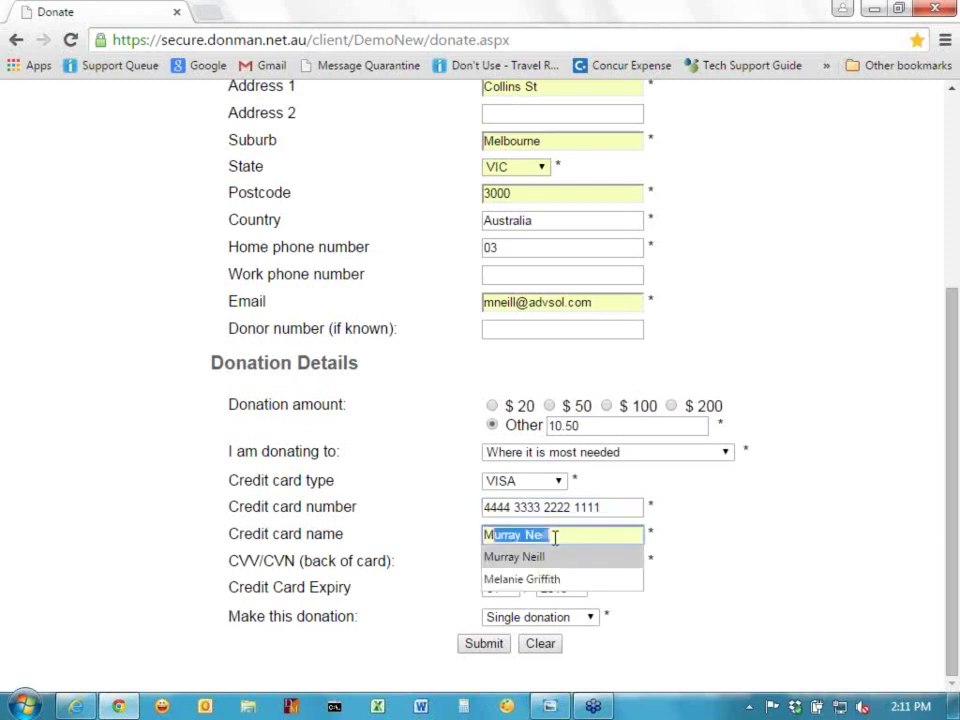
key(Return)
- Enter the card security code, set expiry year 2016, and keep it a Single donation
click(514, 561)
text(123)
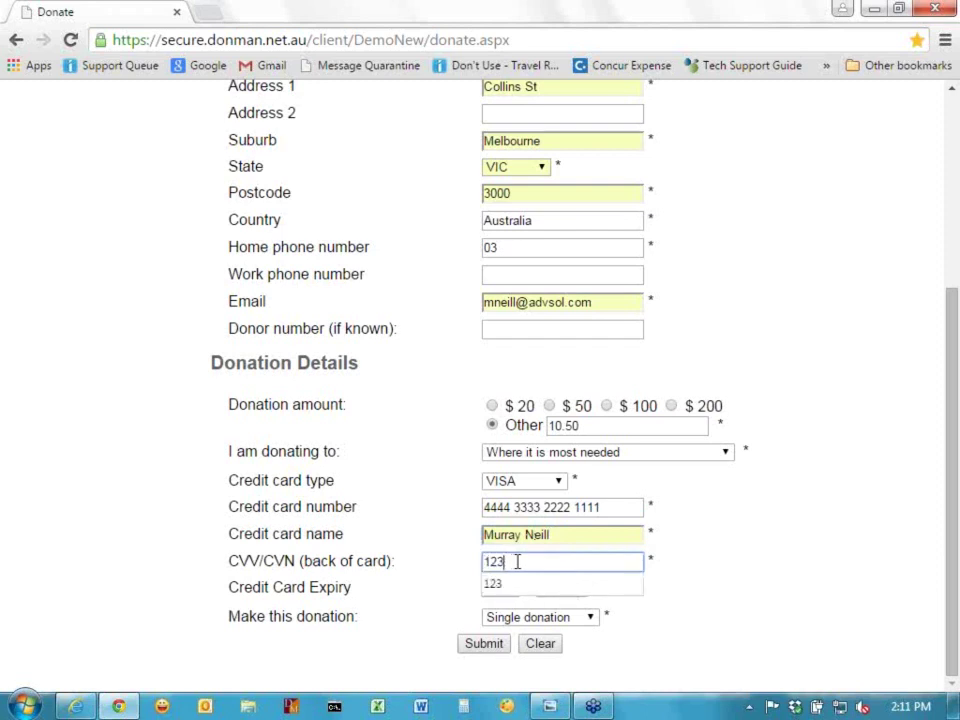
click(724, 578)
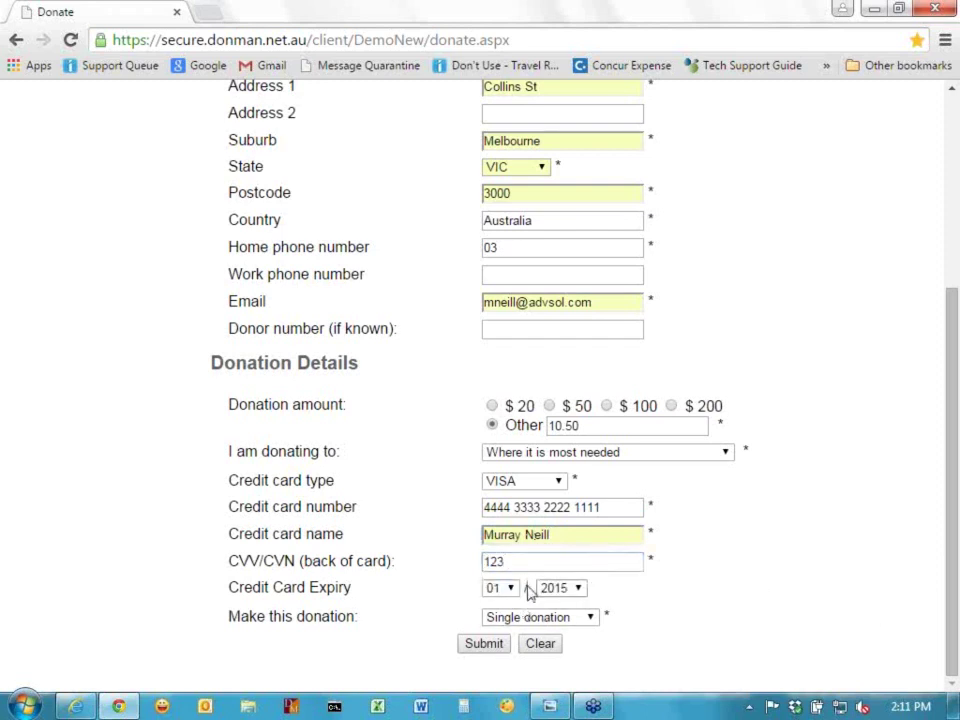
click(581, 590)
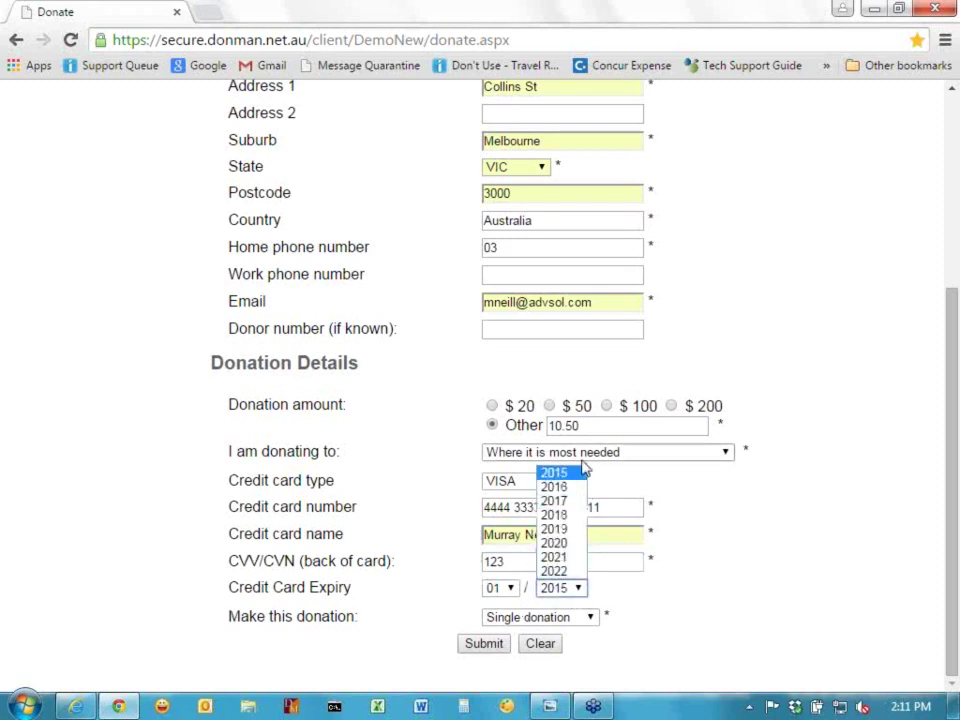
click(556, 487)
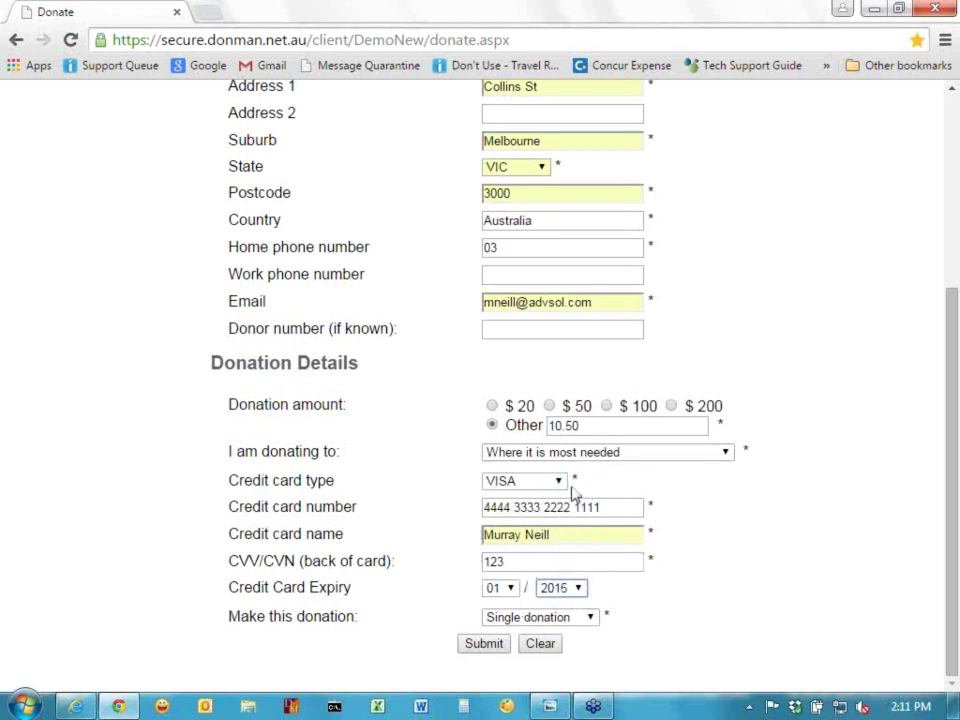
click(592, 619)
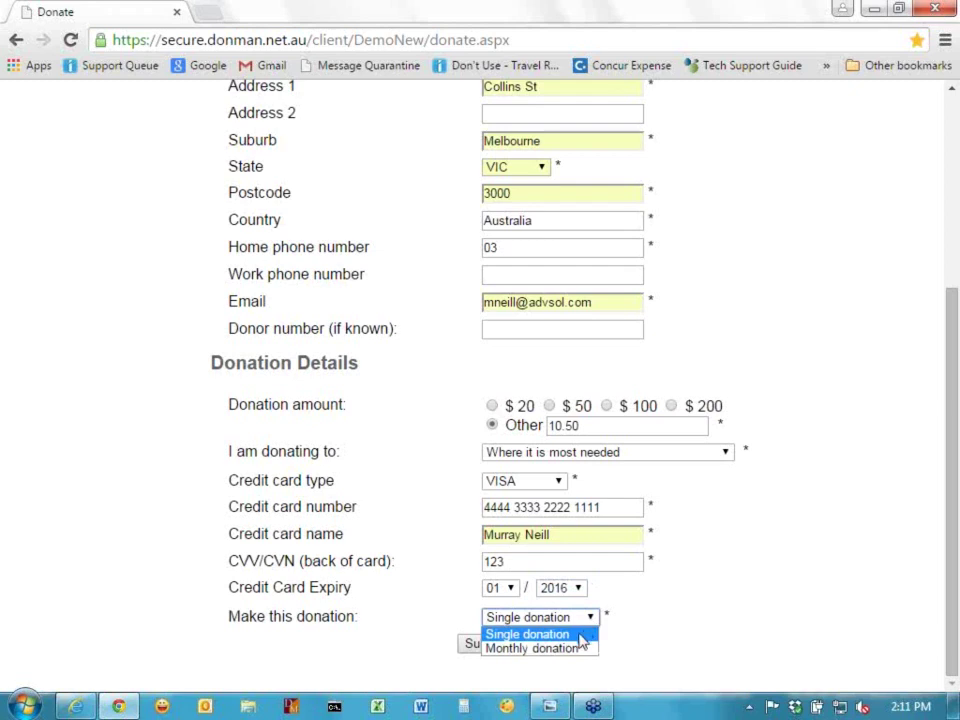
click(645, 623)
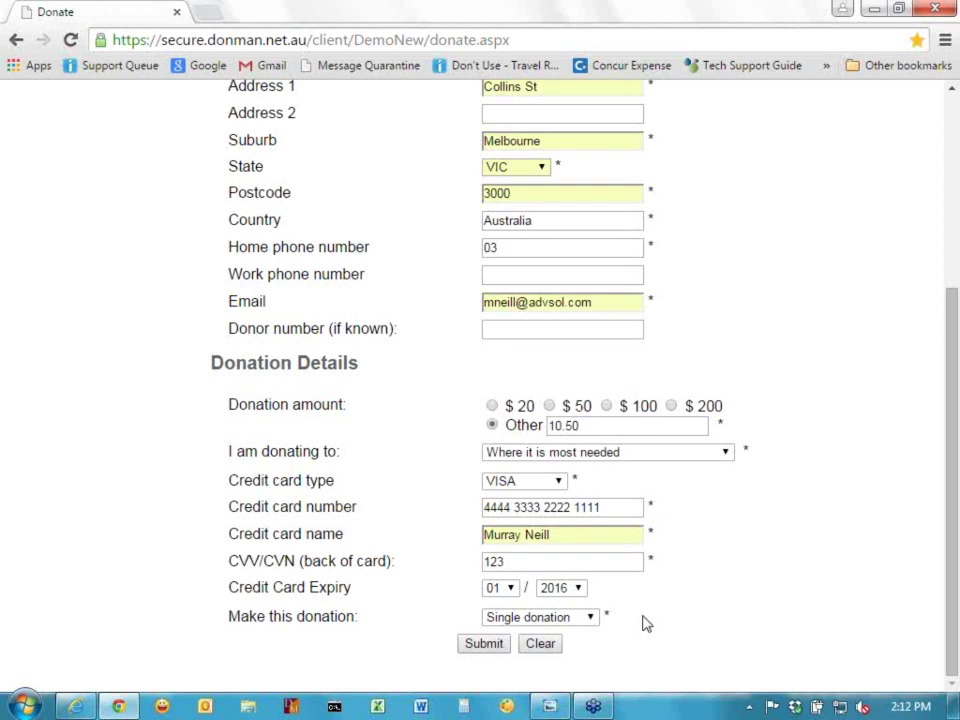
- Submit, decline saving the card in Chrome, and complete the flagged home phone number
click(486, 648)
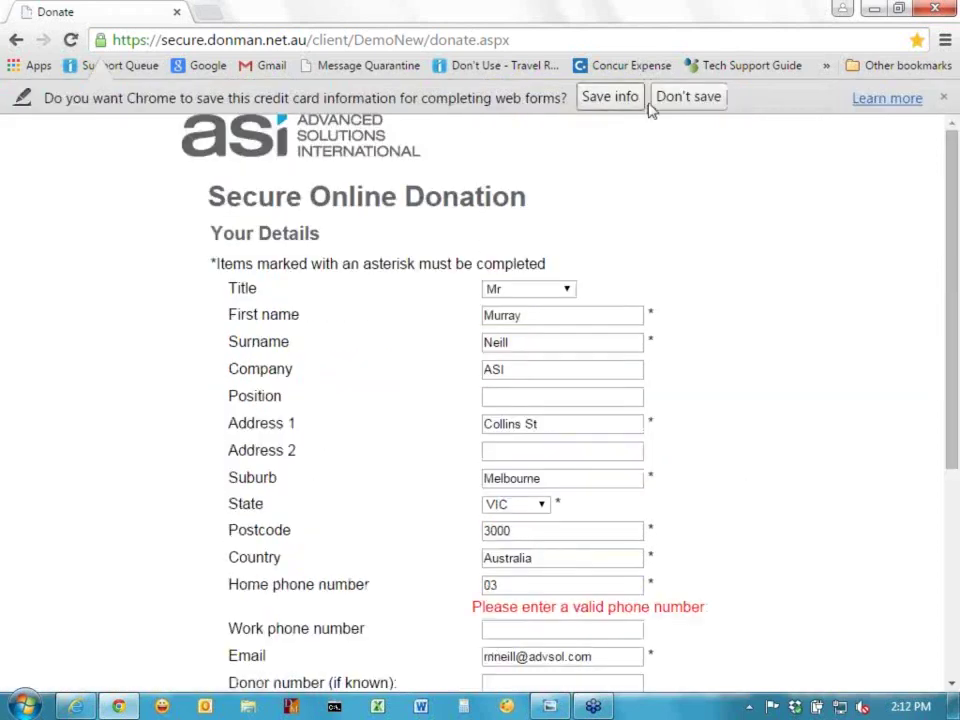
click(663, 104)
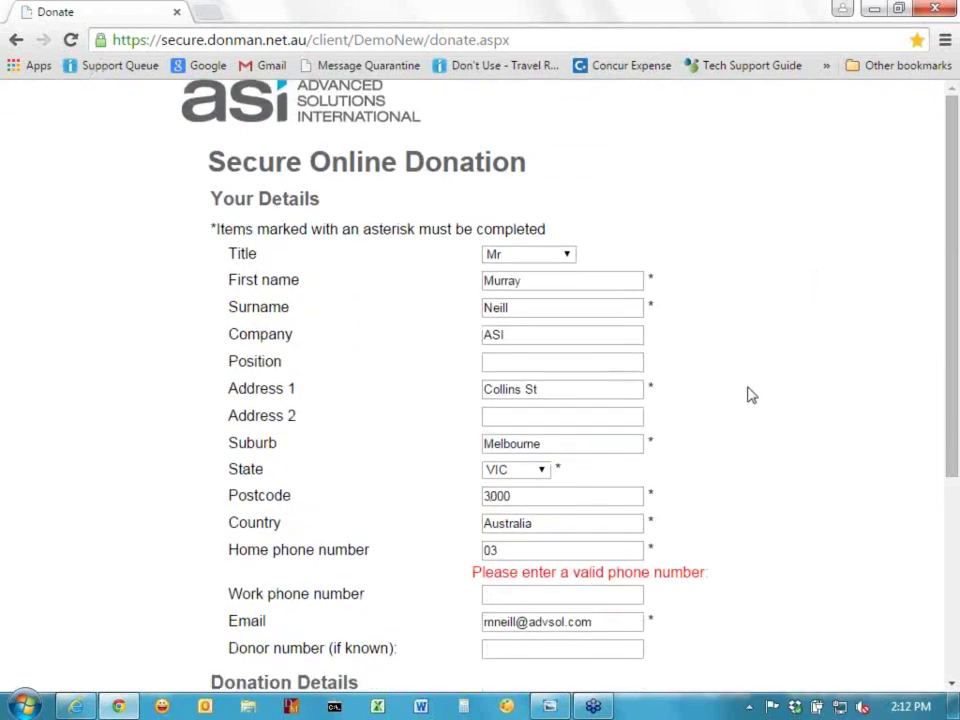
click(529, 551)
text(1233)
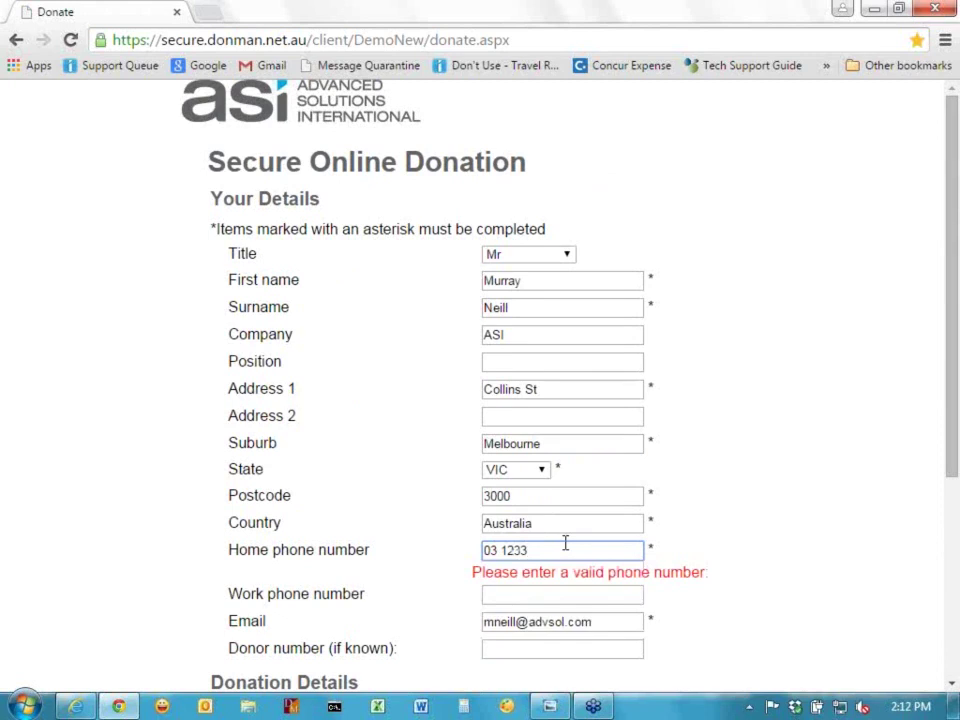
text( 5678)
click(812, 494)
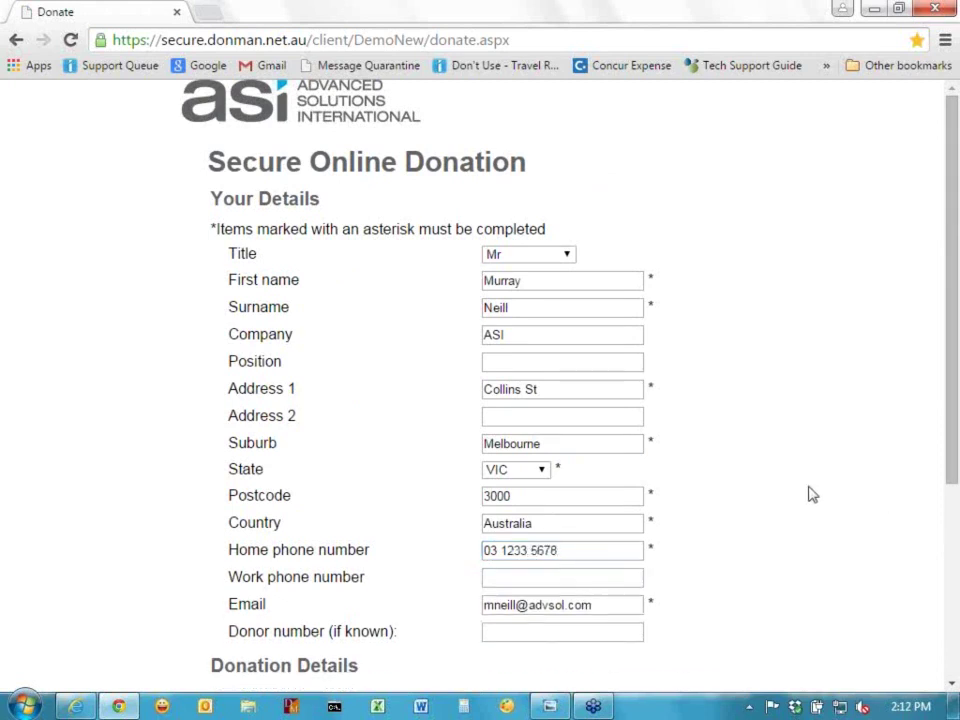
scroll(812, 494, down, 3)
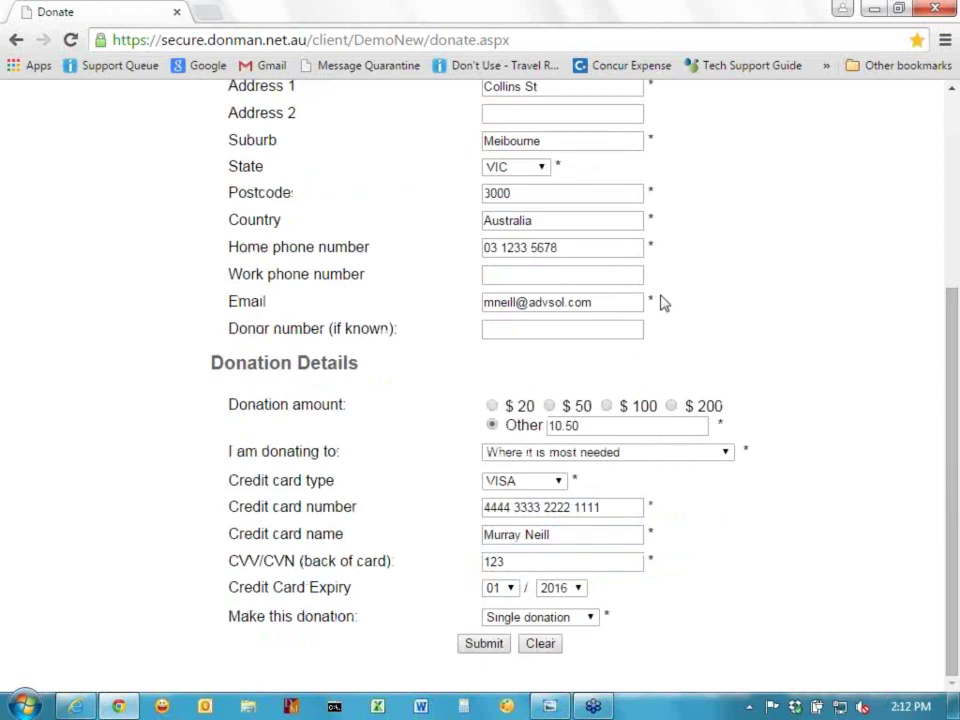
- After the declined 10.50 payment, go back, trim the amount to 10 and resubmit
click(489, 646)
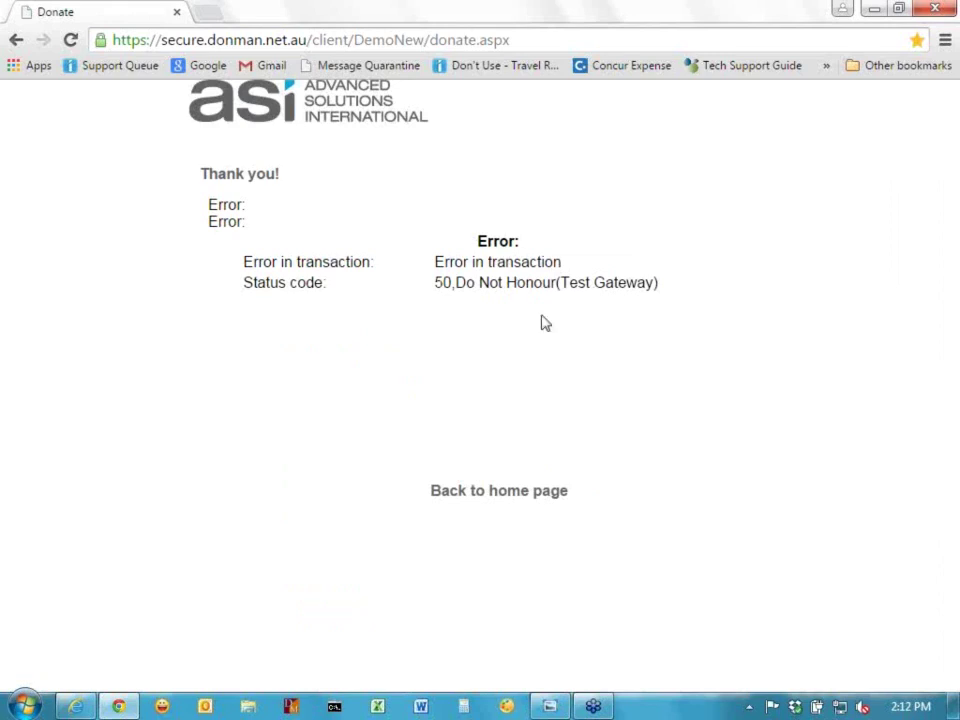
key(alt+Left)
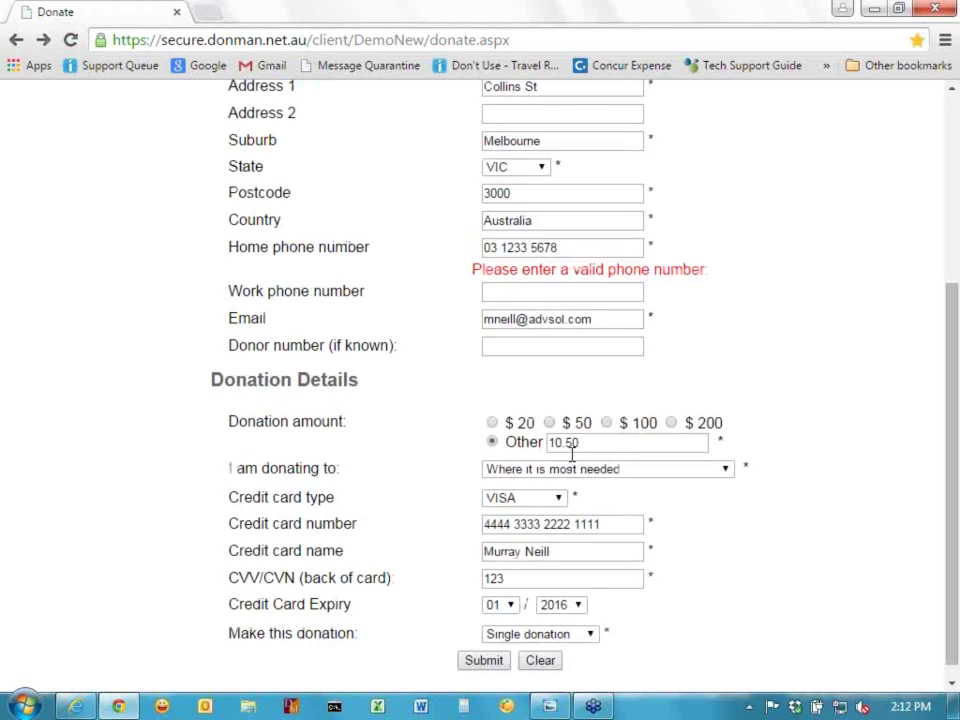
drag(563, 442, 593, 442)
key(BackSpace)
key(BackSpace)
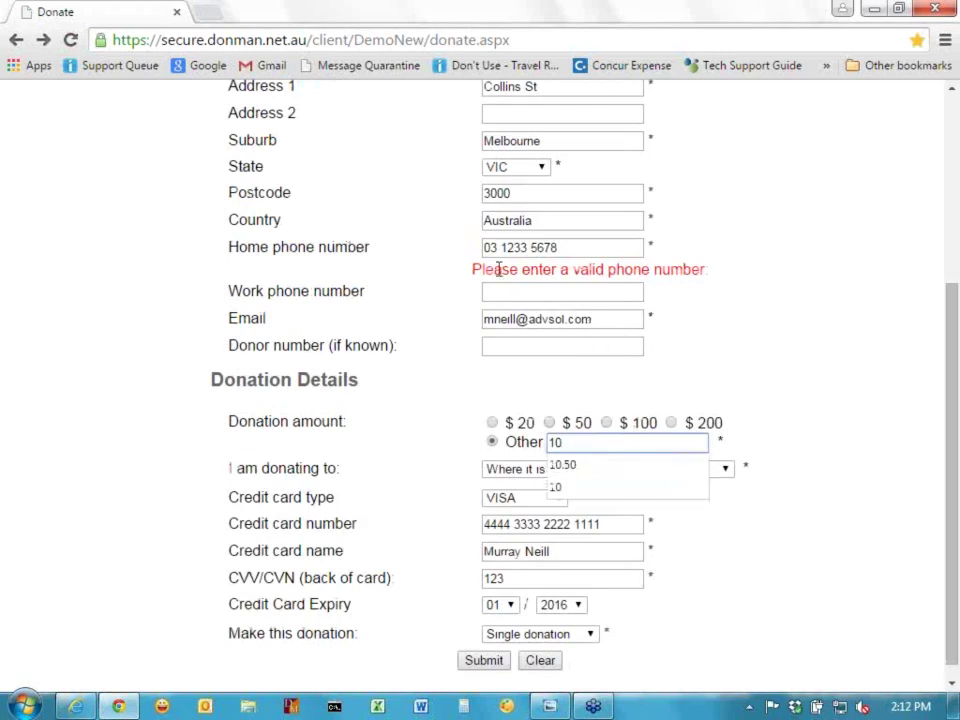
click(488, 660)
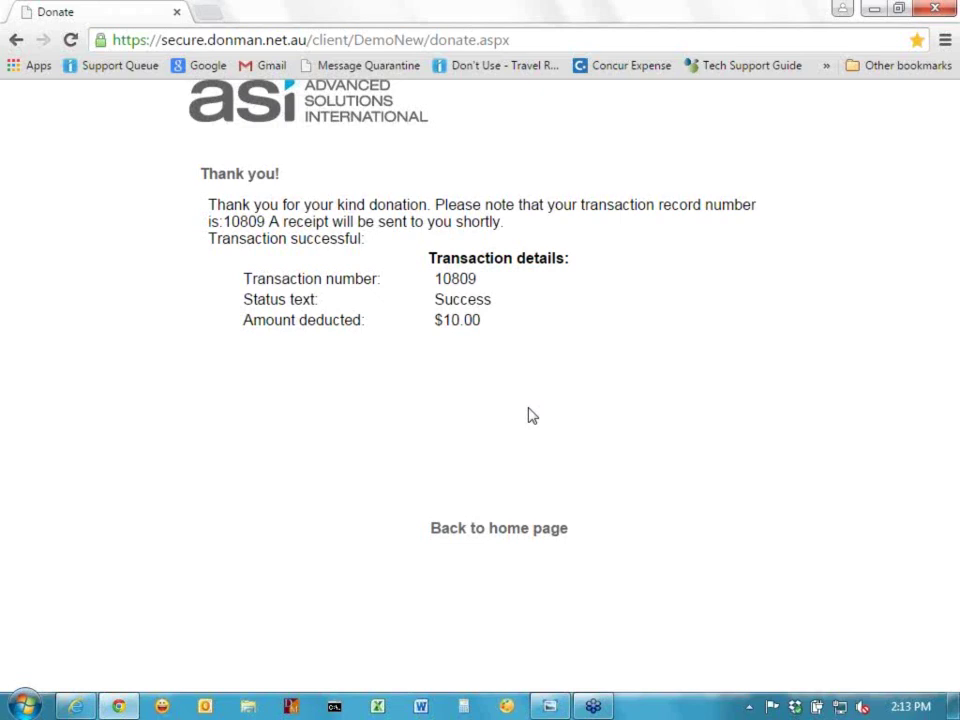
- Return from the successful $10.00 confirmation to the donation form
key(alt+Left)
- Reload the page, confirming resubmission, and reopen the Demo Donate Page for a blank form
scroll(529, 411, up, 3)
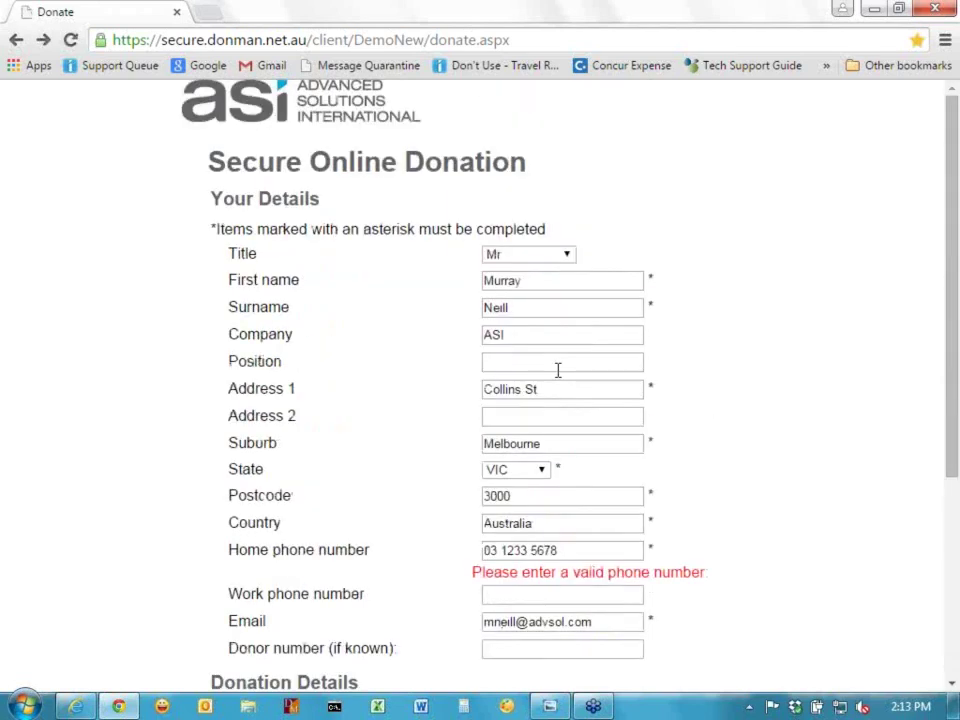
key(F5)
click(518, 190)
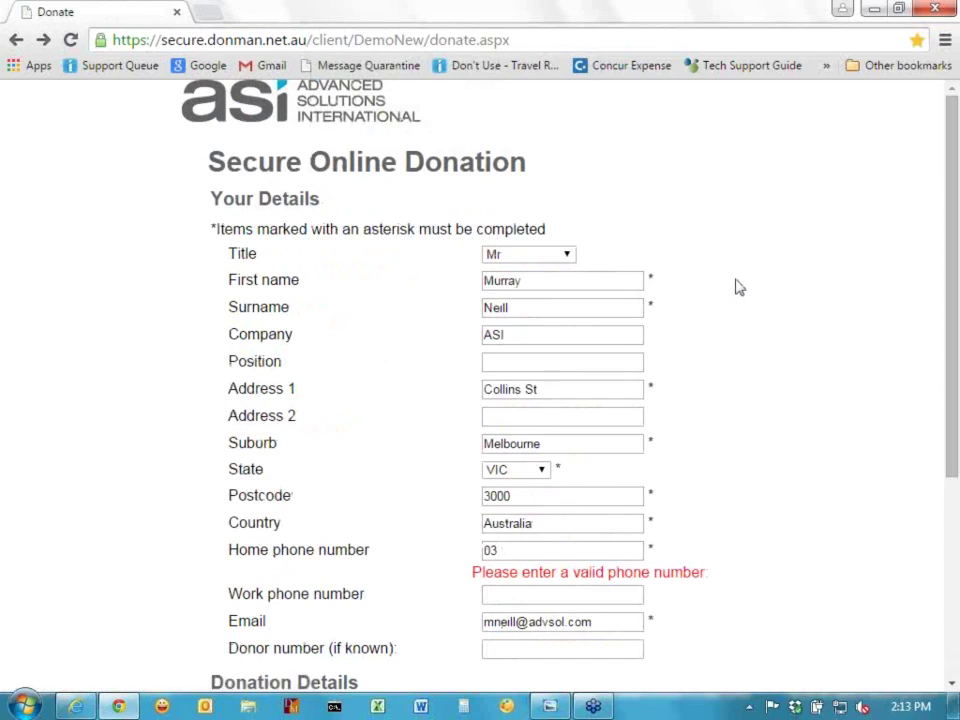
key(F5)
click(537, 192)
click(880, 66)
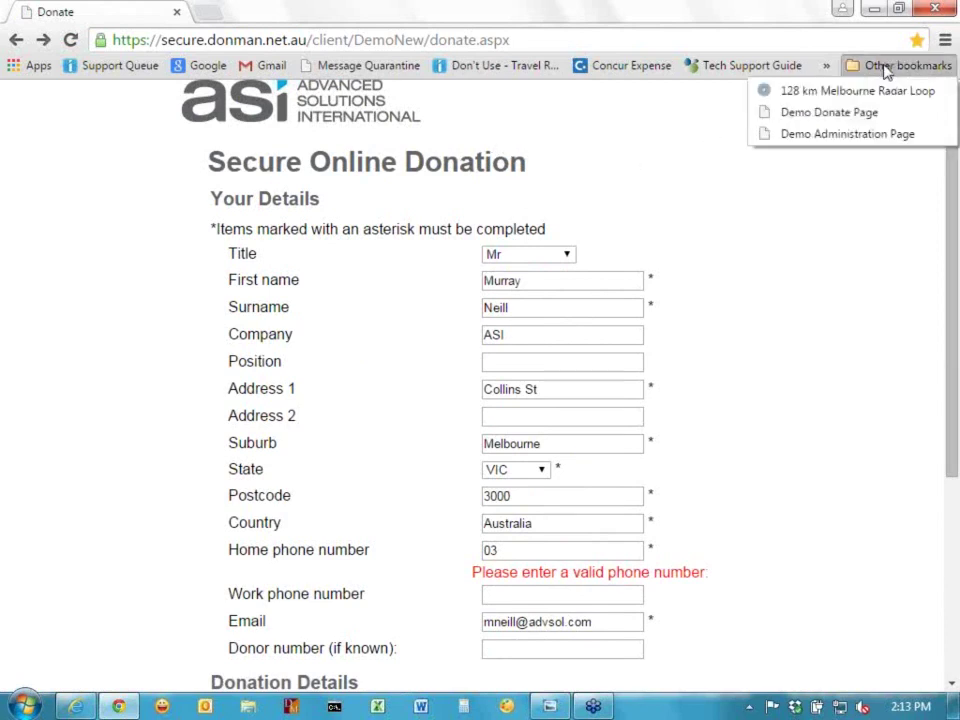
click(852, 113)
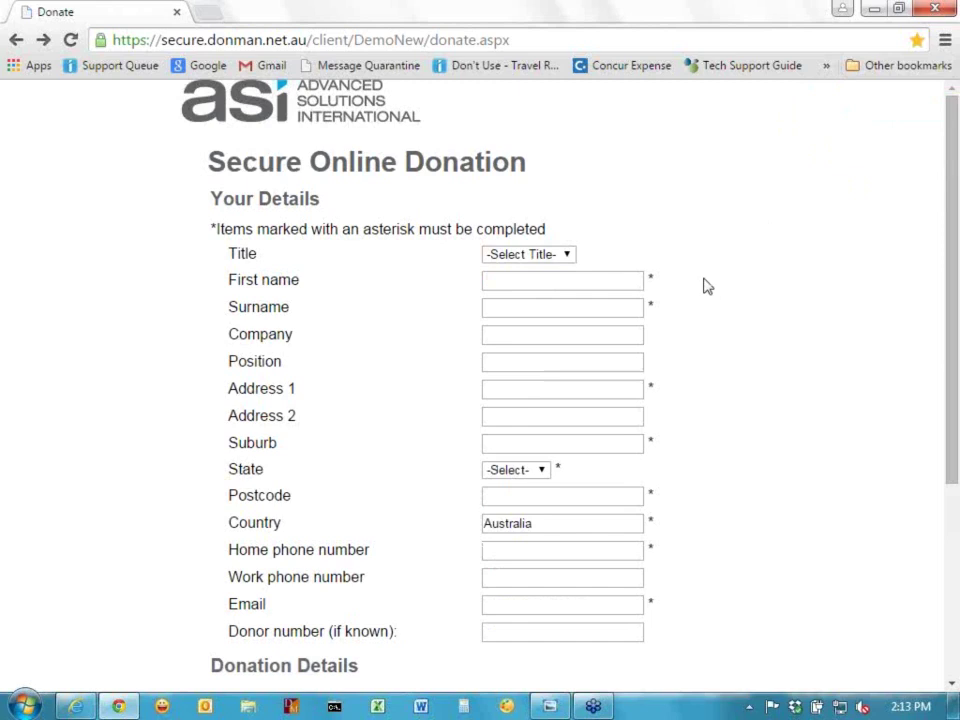
scroll(705, 285, down, 3)
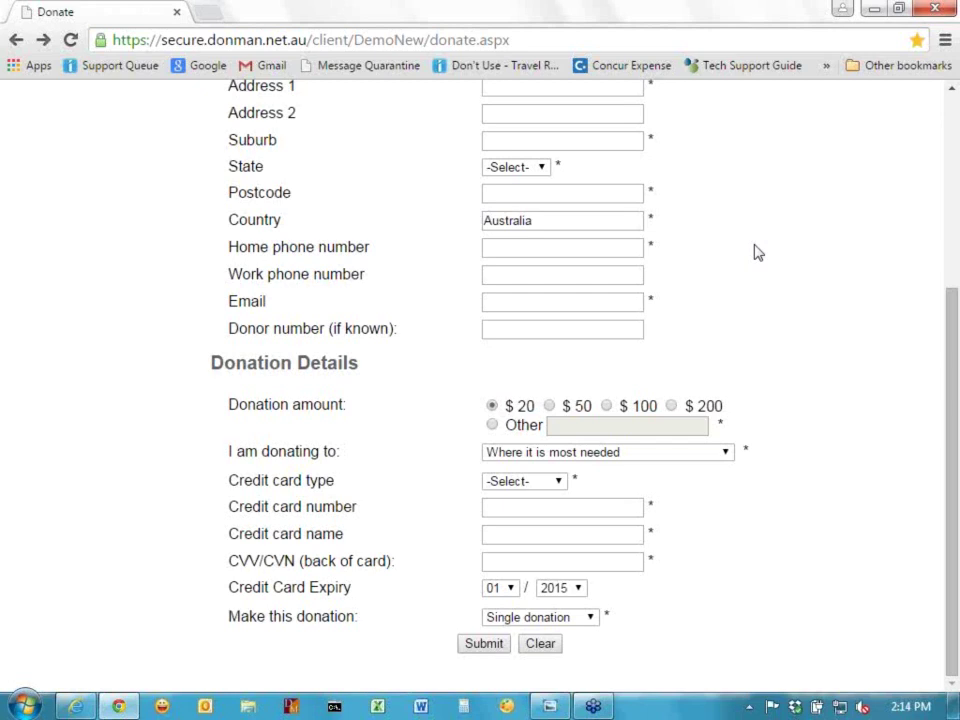
scroll(758, 253, up, 1)
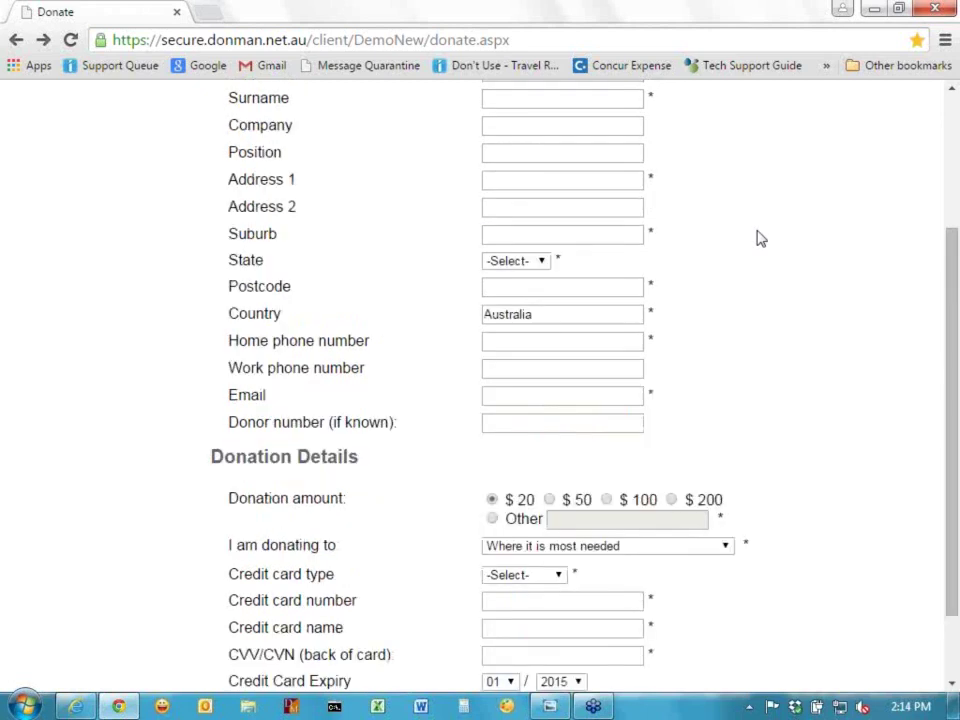
- Open the Demo Administration Page bookmark and log in with the admin login name and password
click(896, 70)
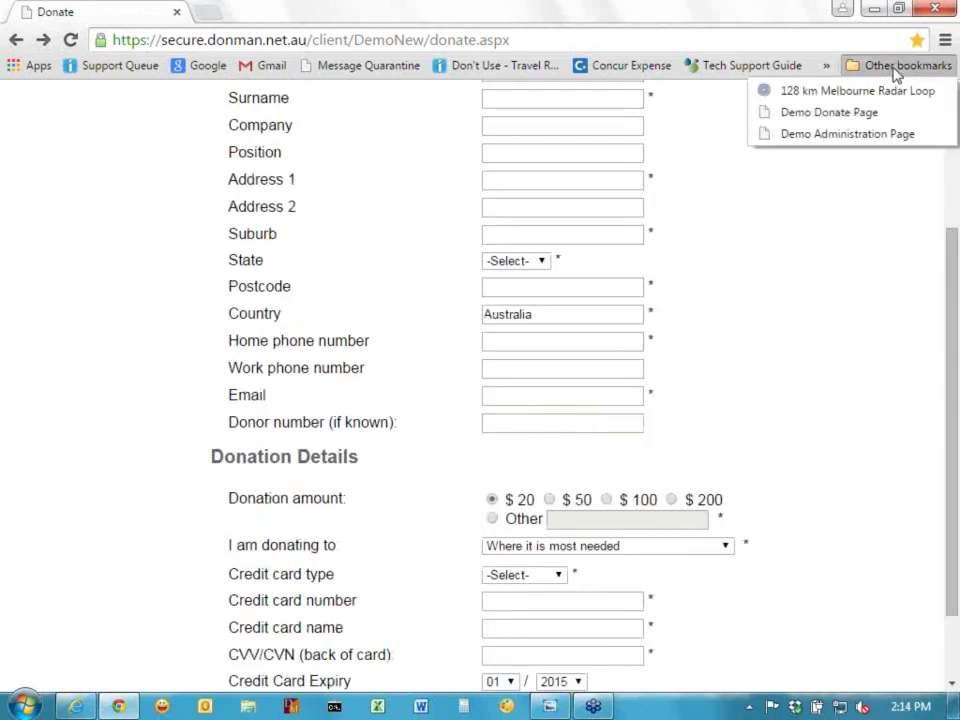
click(866, 138)
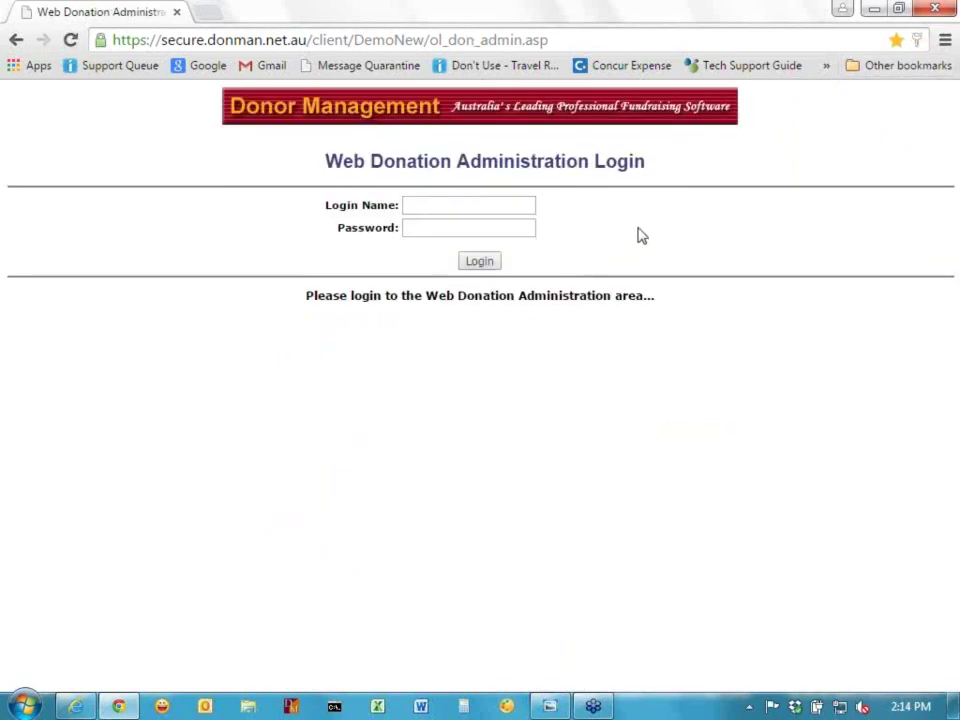
click(497, 202)
text(d)
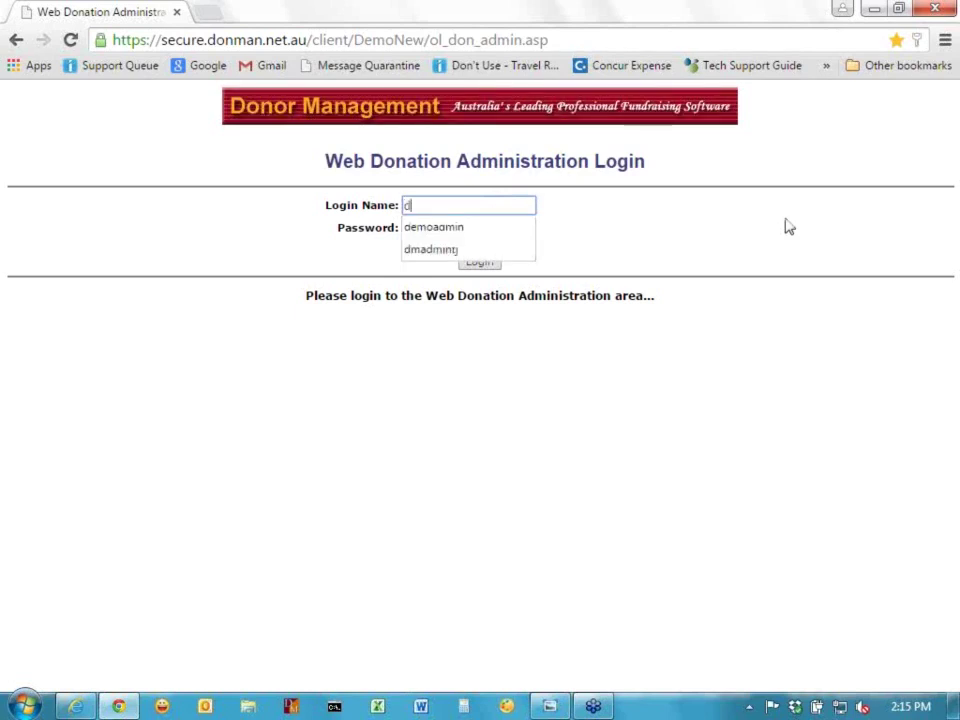
key(Down)
key(Return)
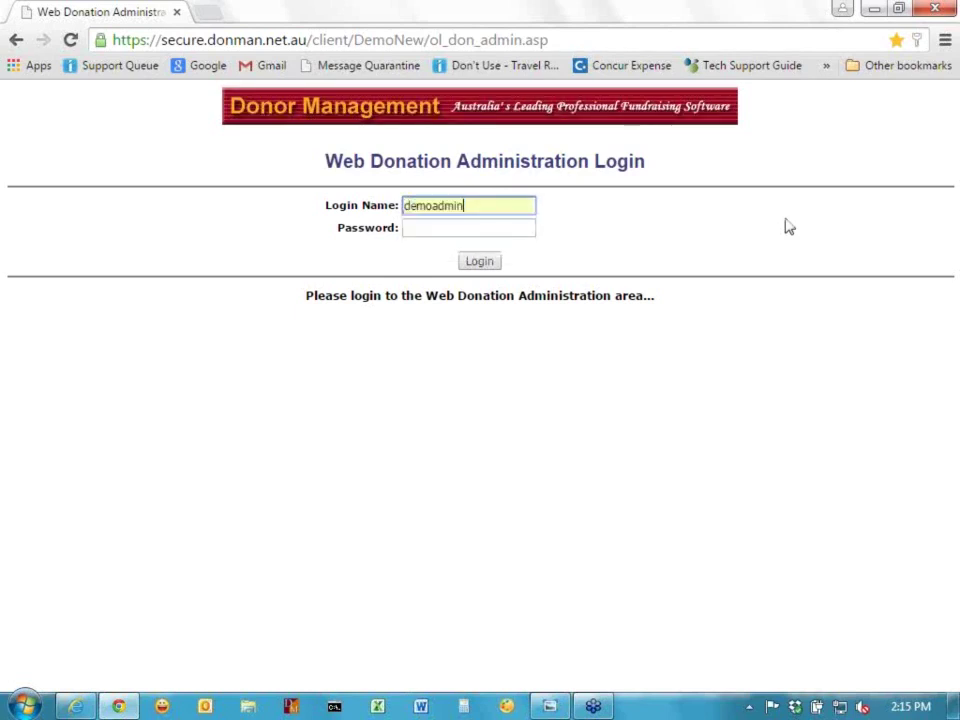
key(Tab)
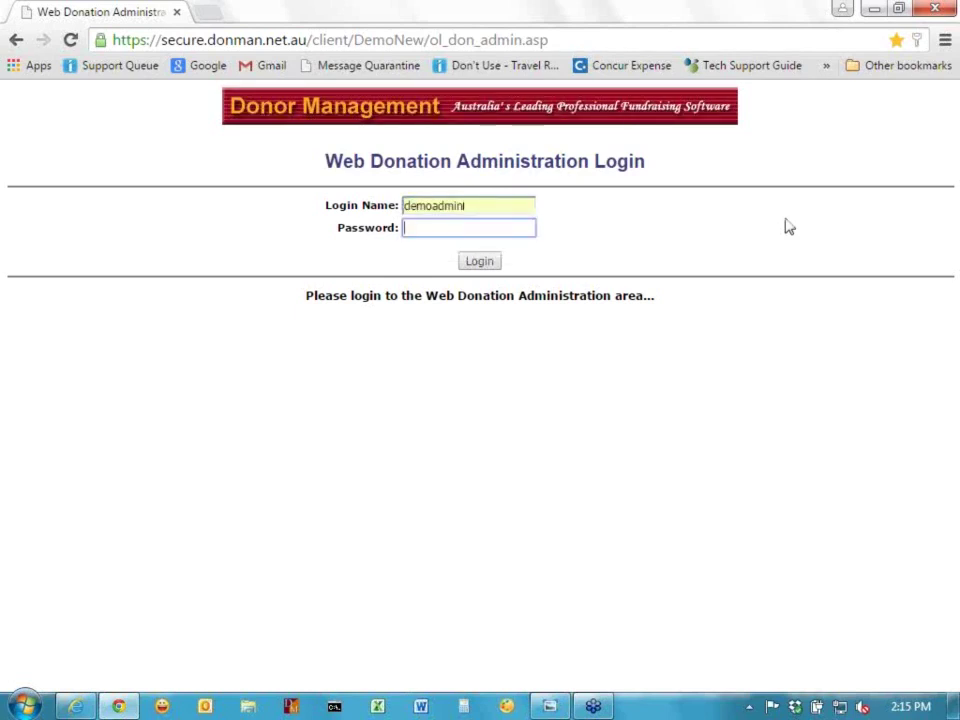
click(488, 268)
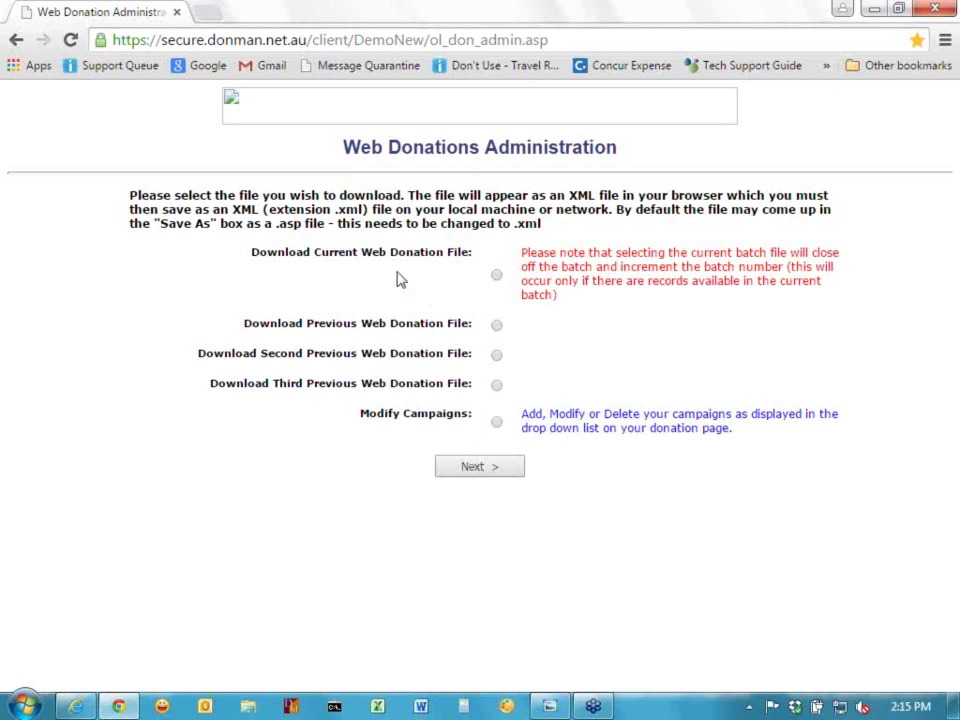
- Select the Download Current Web Donation File option on the administration page
click(497, 276)
- Continue to the current donation file and review its batch 125 XML records
click(491, 469)
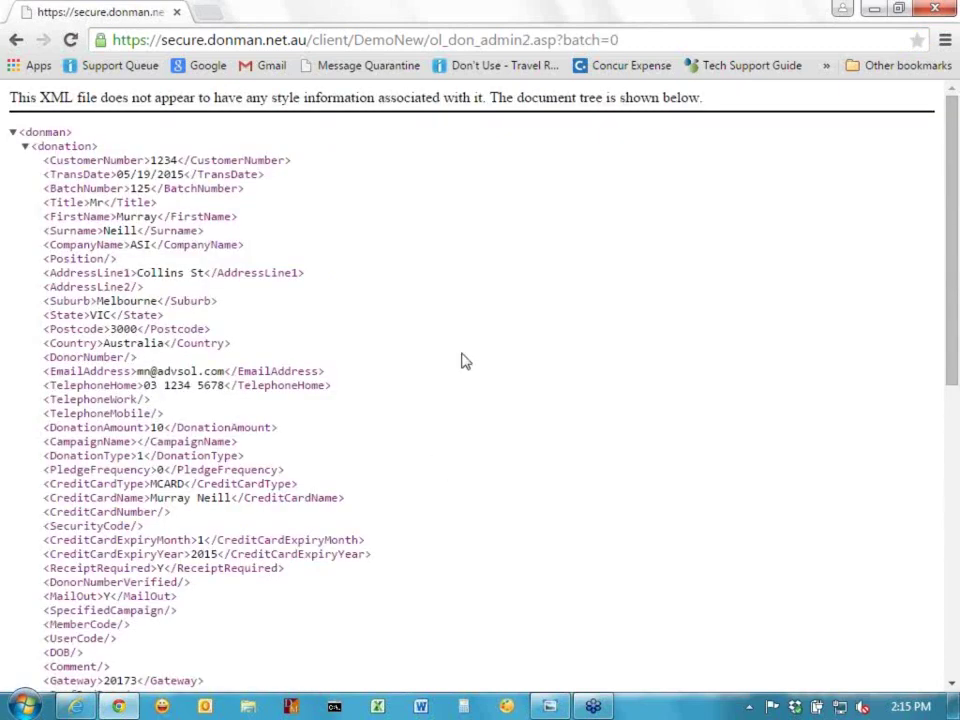
scroll(463, 360, down, 7)
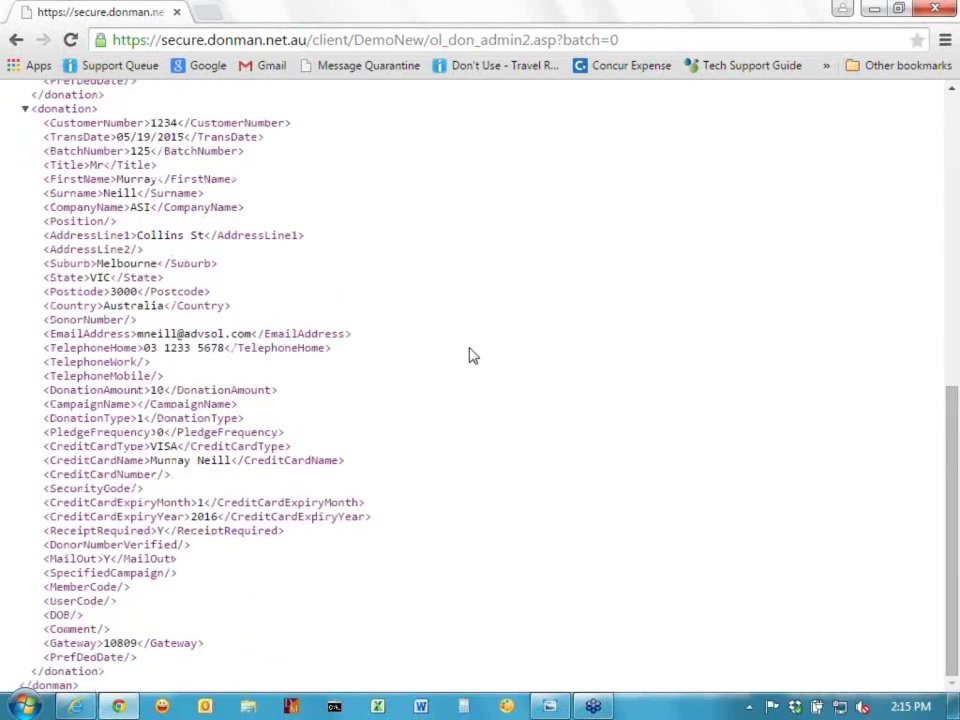
scroll(469, 355, up, 7)
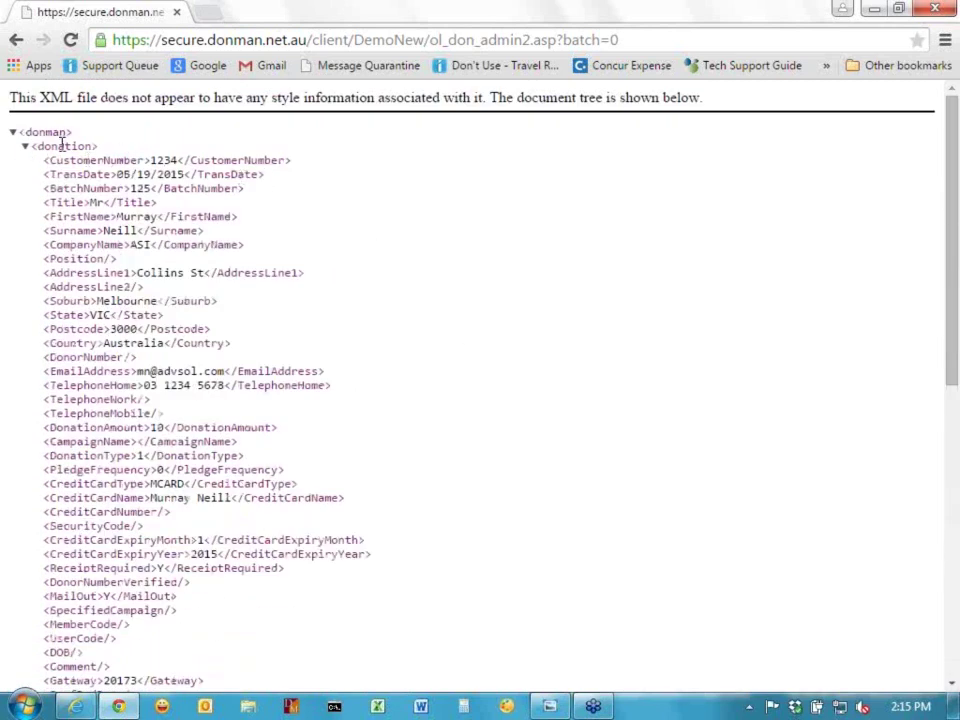
scroll(140, 380, down, 1)
scroll(146, 396, down, 3)
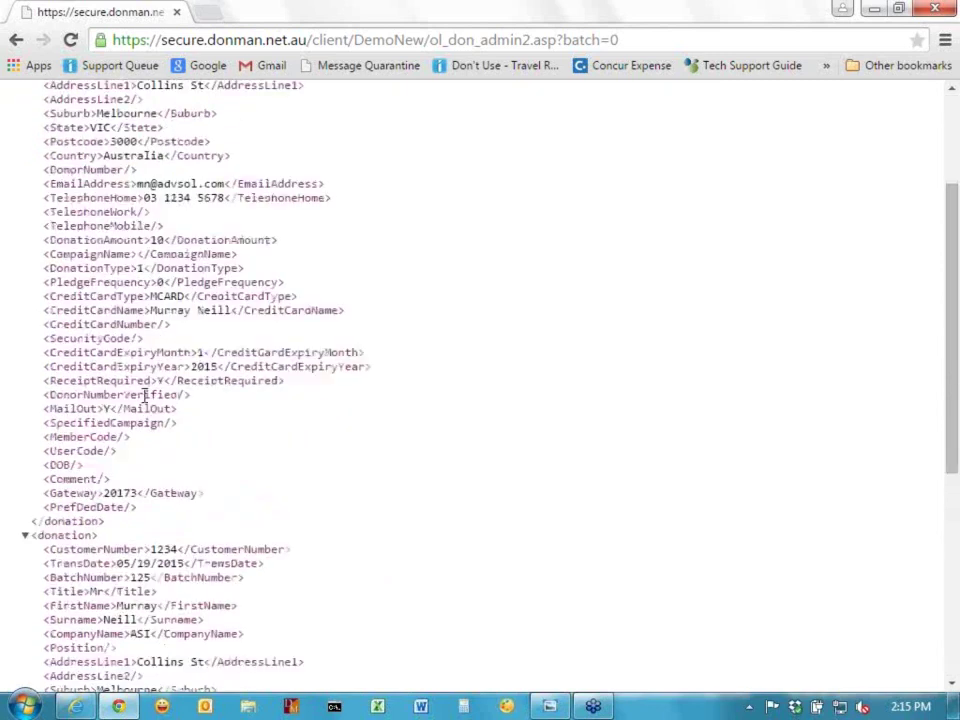
scroll(142, 383, down, 3)
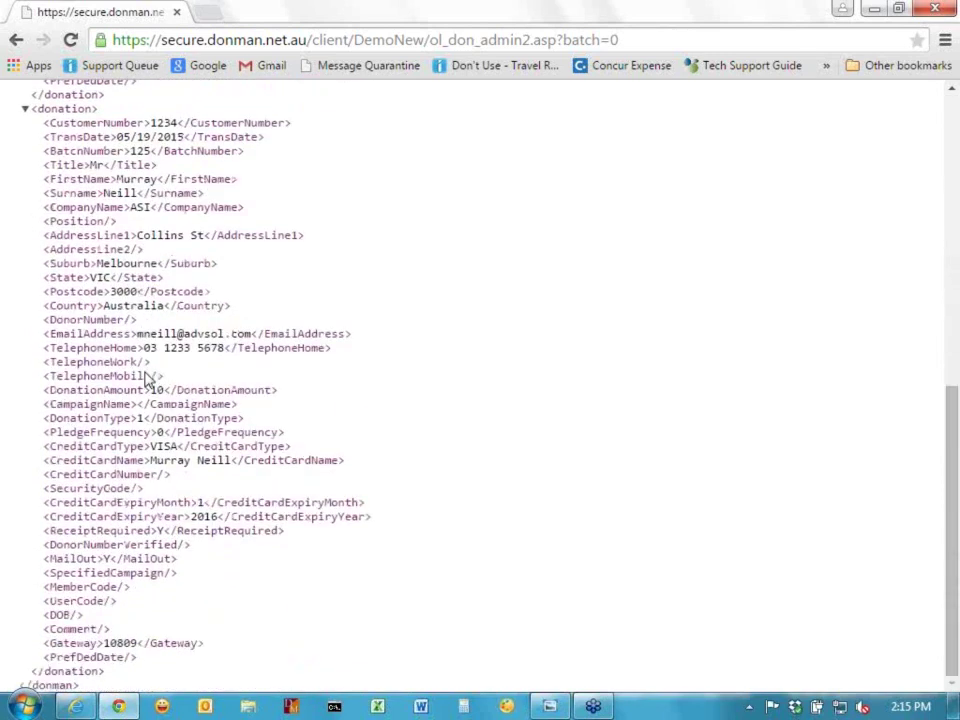
scroll(150, 367, up, 8)
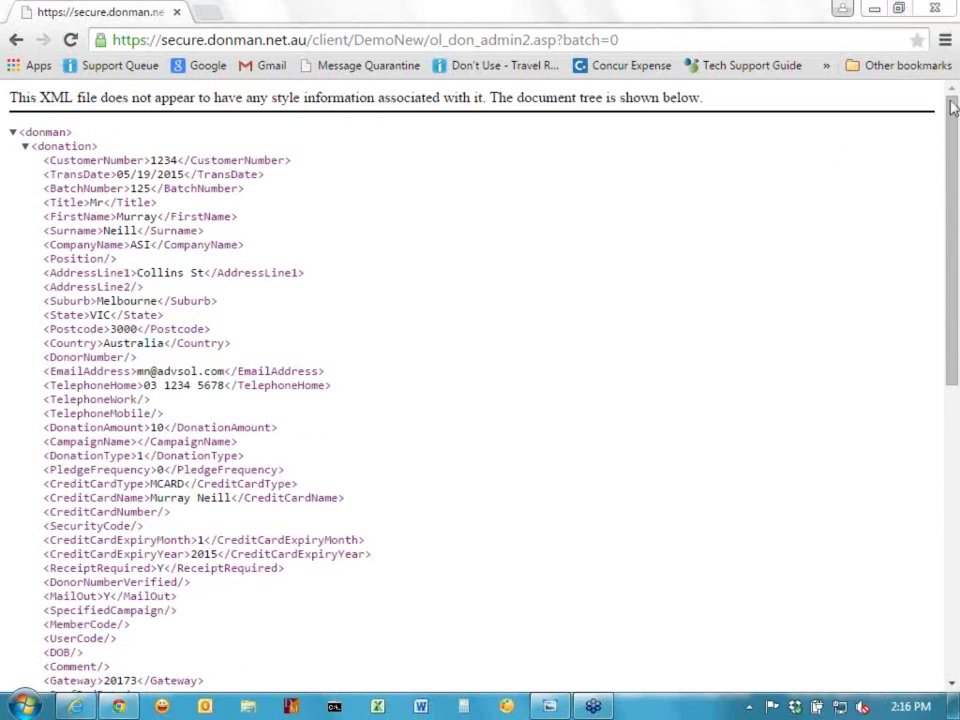
click(945, 42)
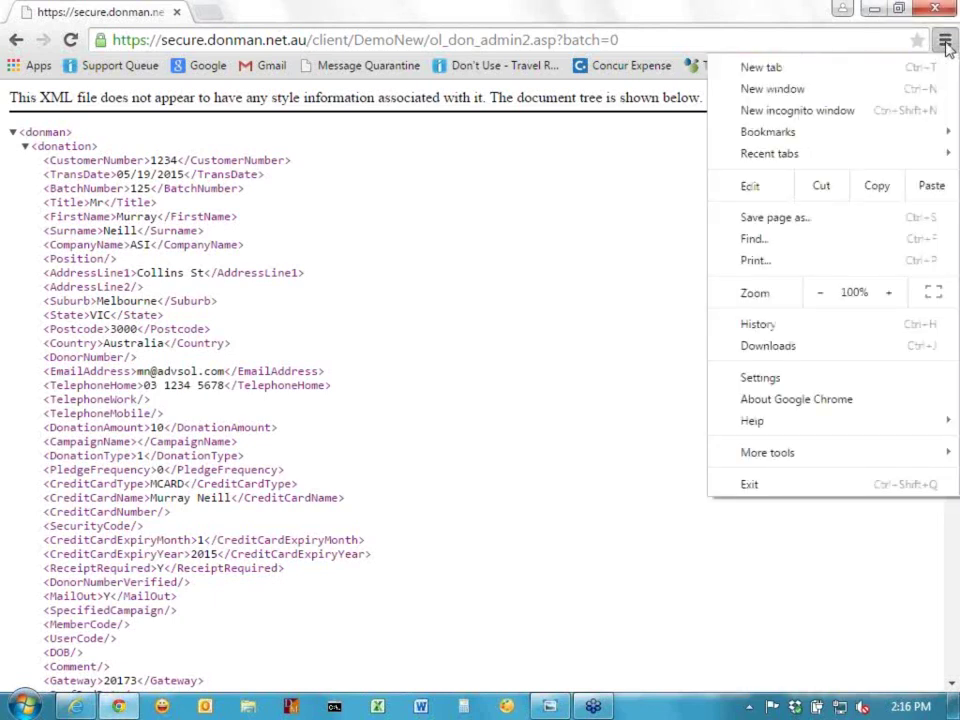
- Save the donation file page as Web Batch 125.xml in the WEBDON folder
click(785, 220)
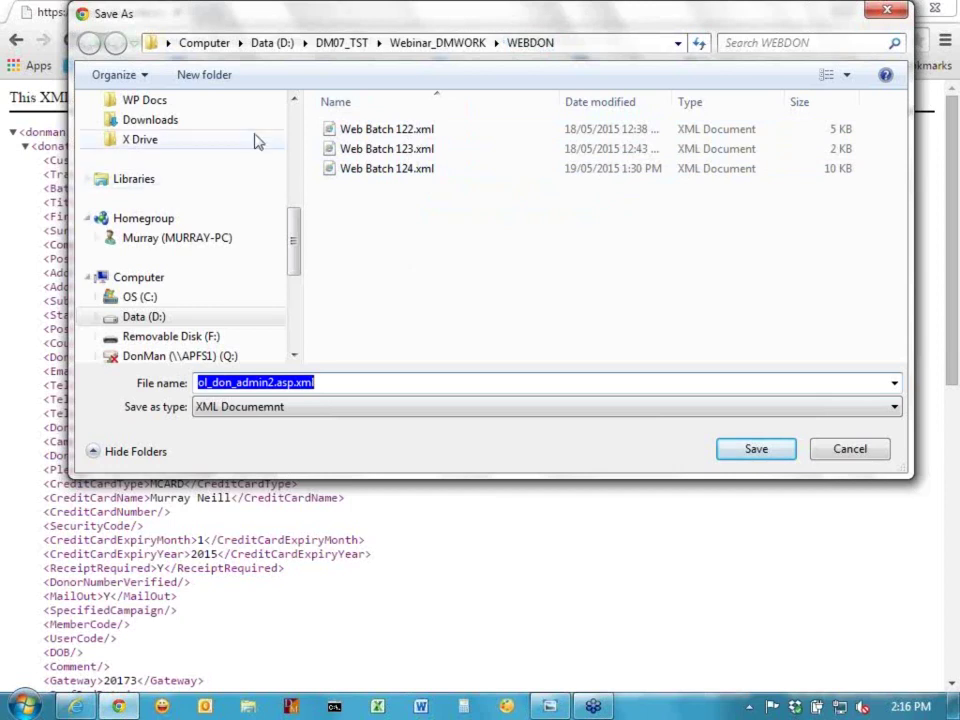
drag(170, 16, 420, 68)
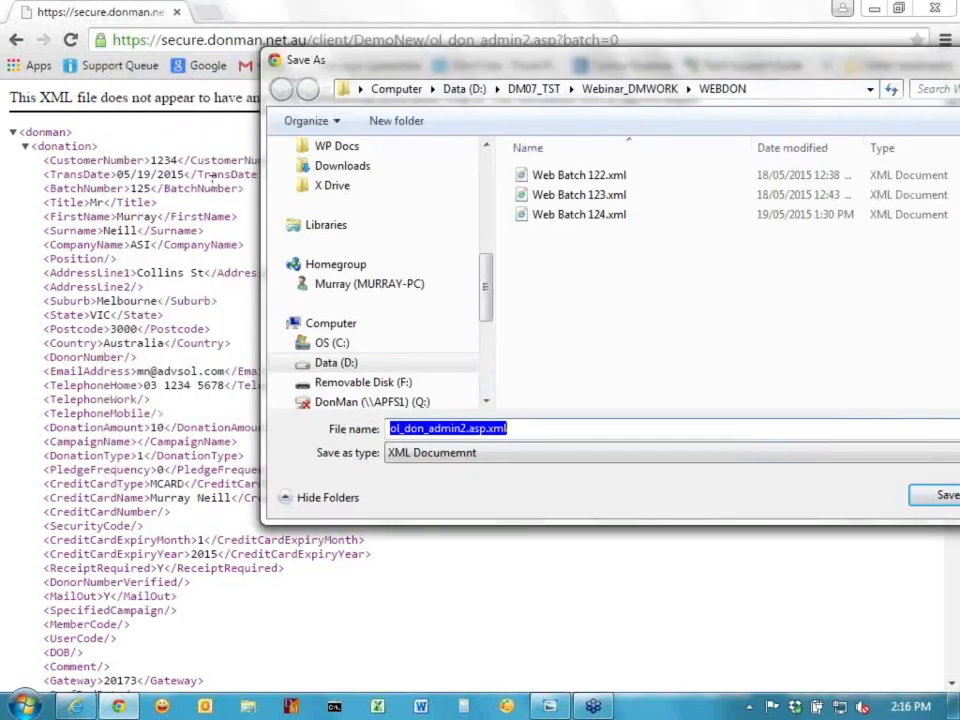
drag(527, 67, 313, 21)
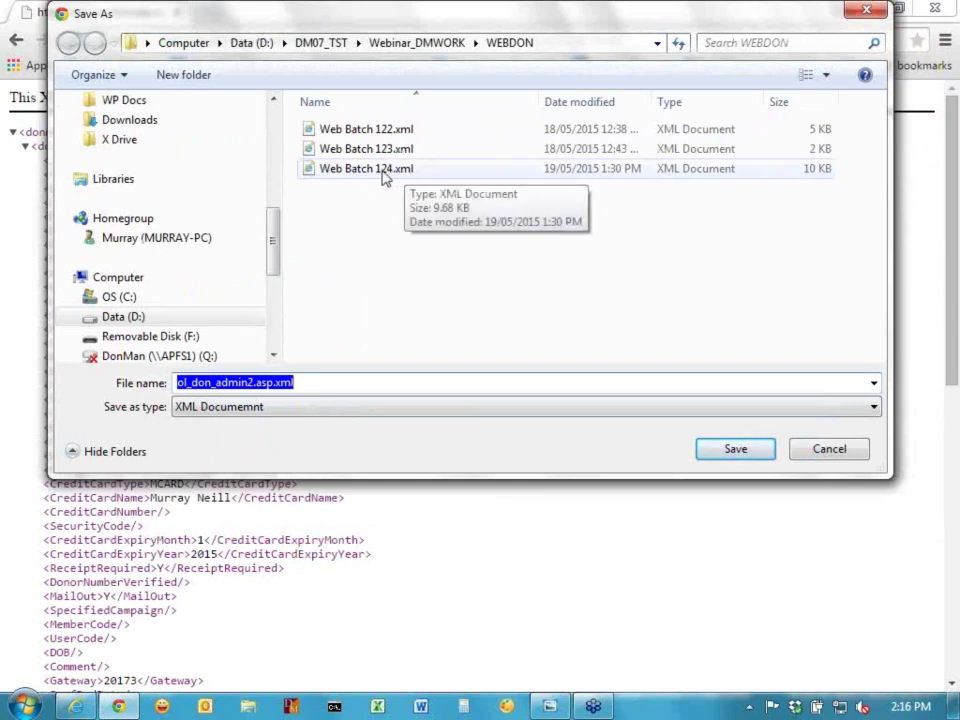
click(388, 177)
click(267, 382)
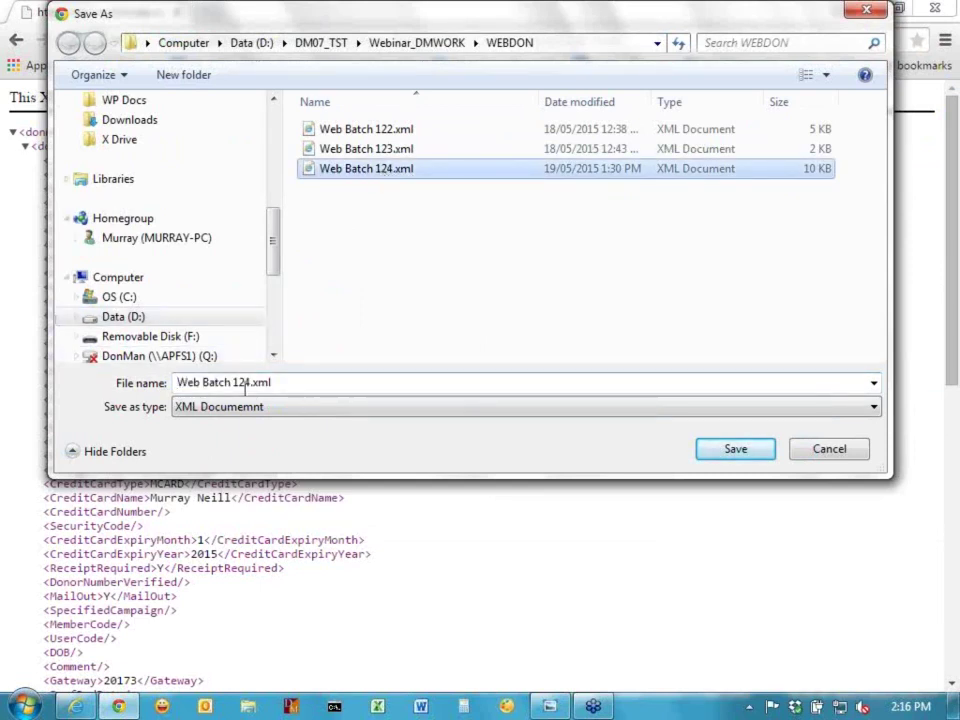
key(ctrl+a)
key(Left)
key(Left)
key(Left)
key(Left)
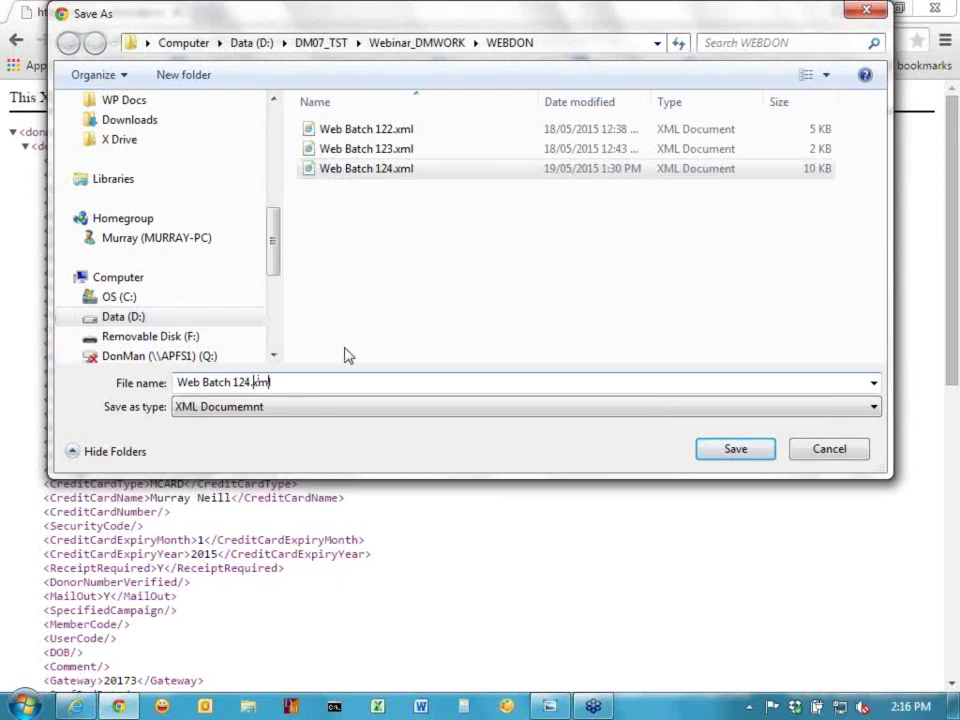
key(BackSpace)
text(5)
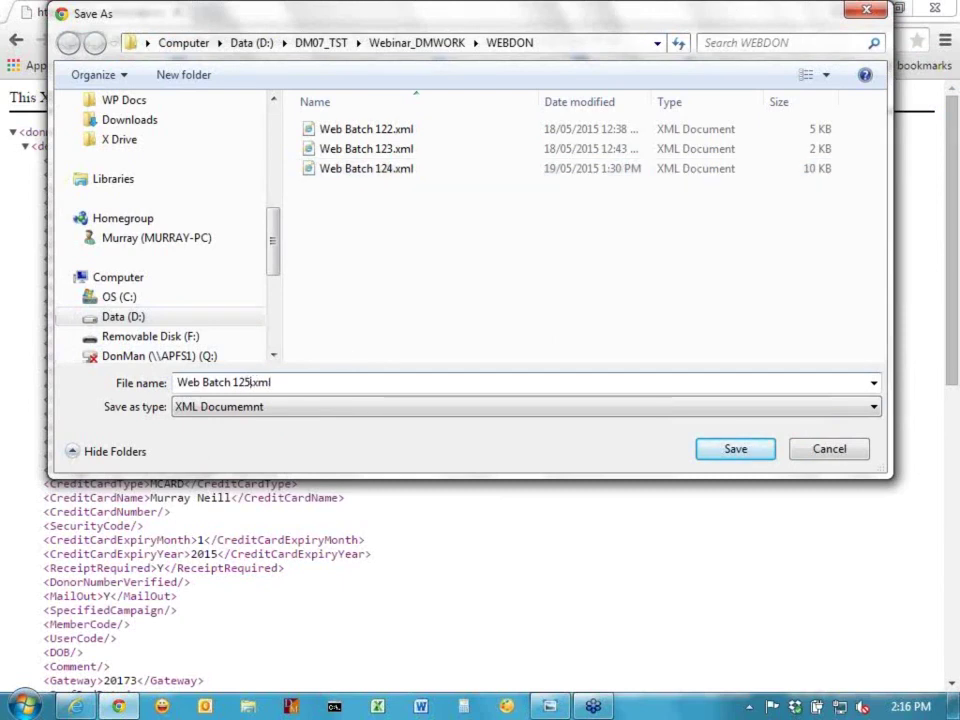
key(Return)
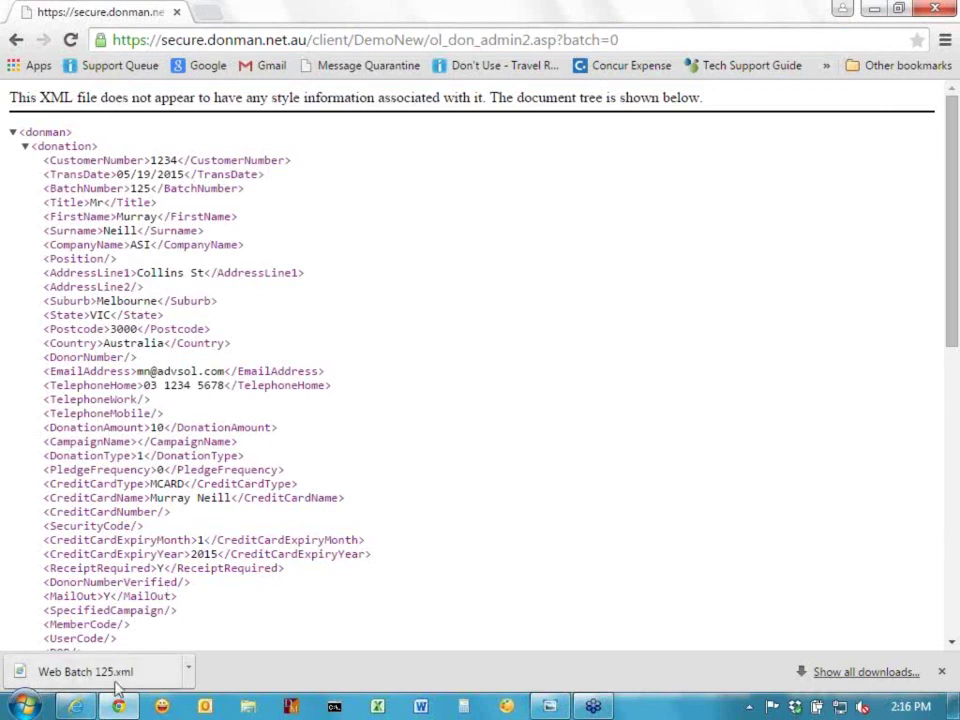
- Switch to Internet Explorer and log in through the Demo Administration Page favourite
click(75, 707)
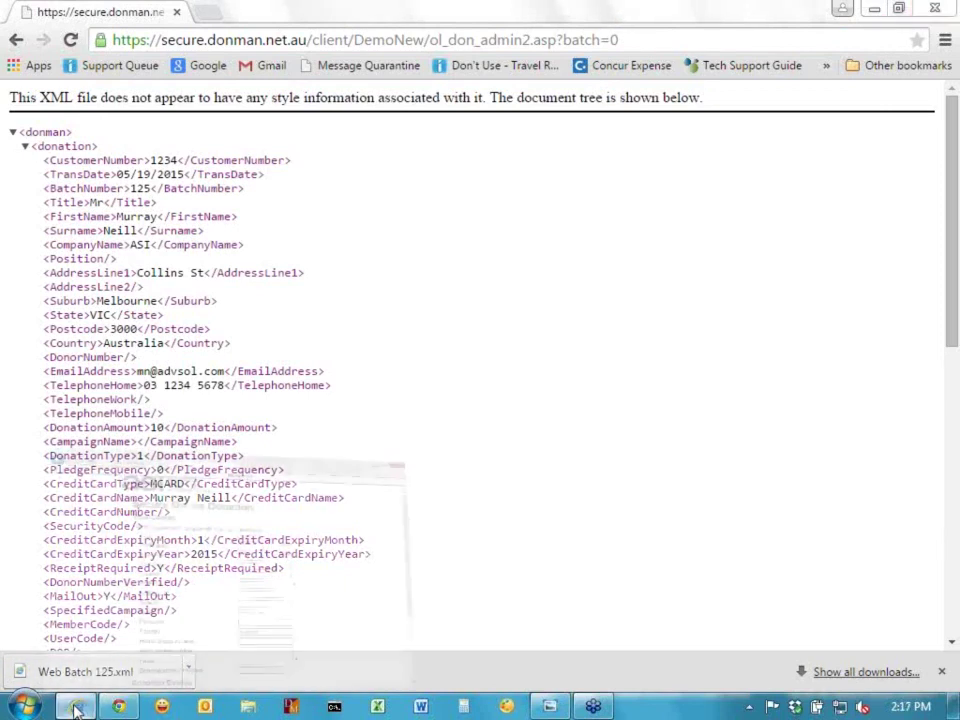
click(921, 40)
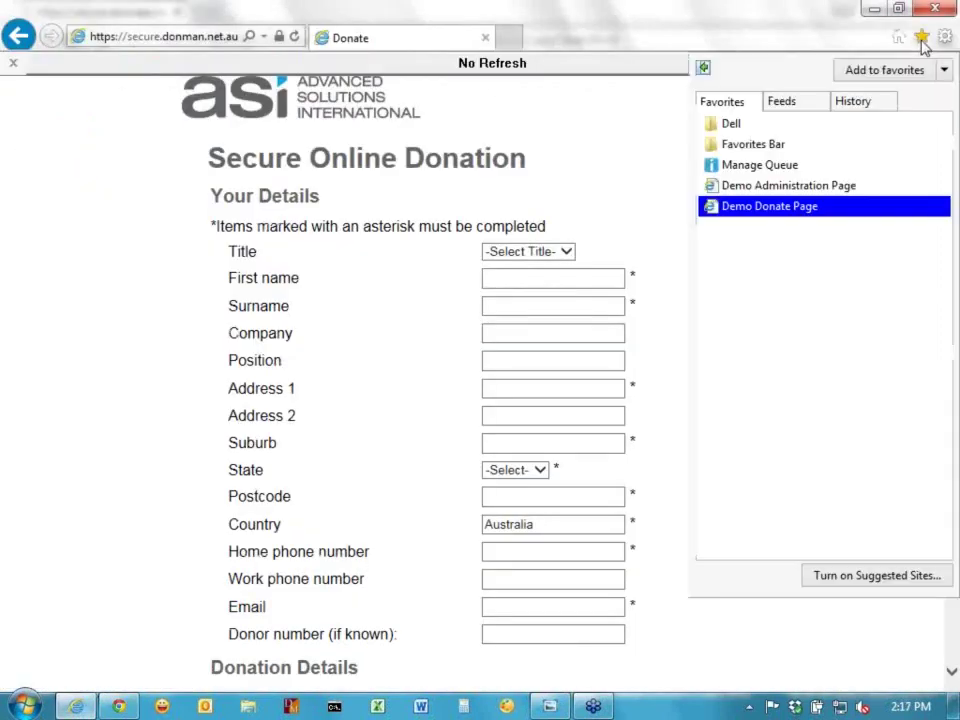
click(790, 186)
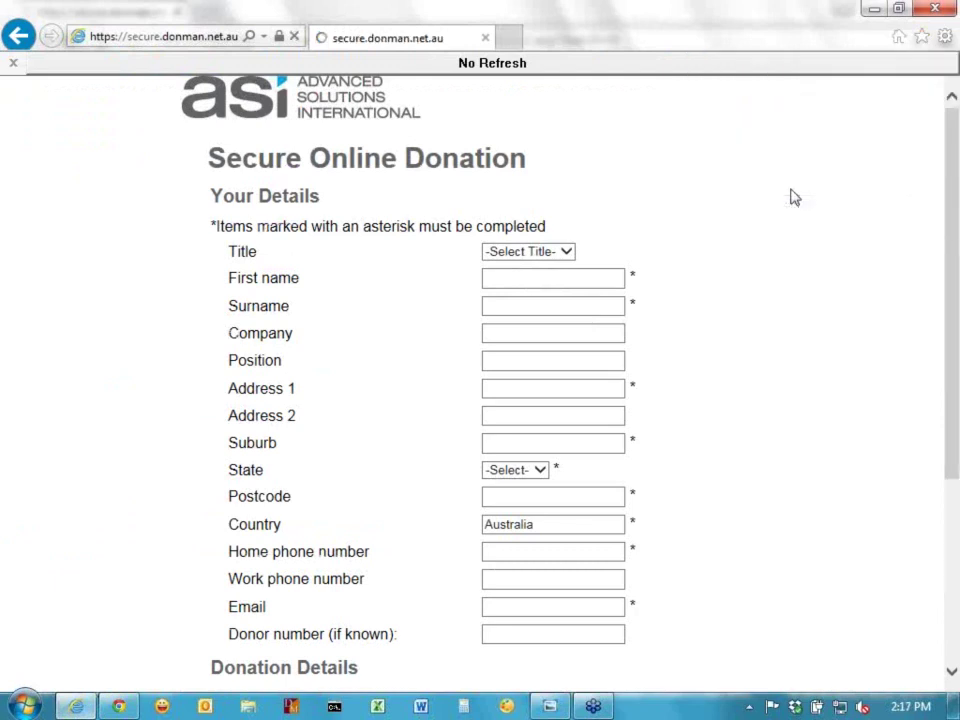
click(476, 263)
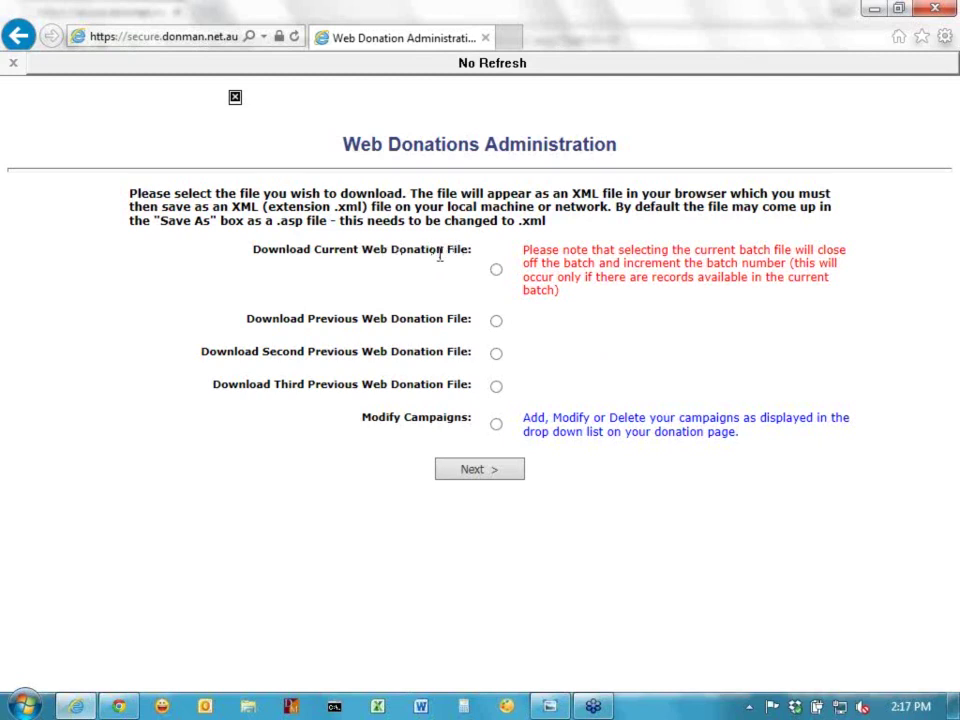
- Download the previous web donation file and scroll through its batch 125 XML
click(497, 323)
click(489, 470)
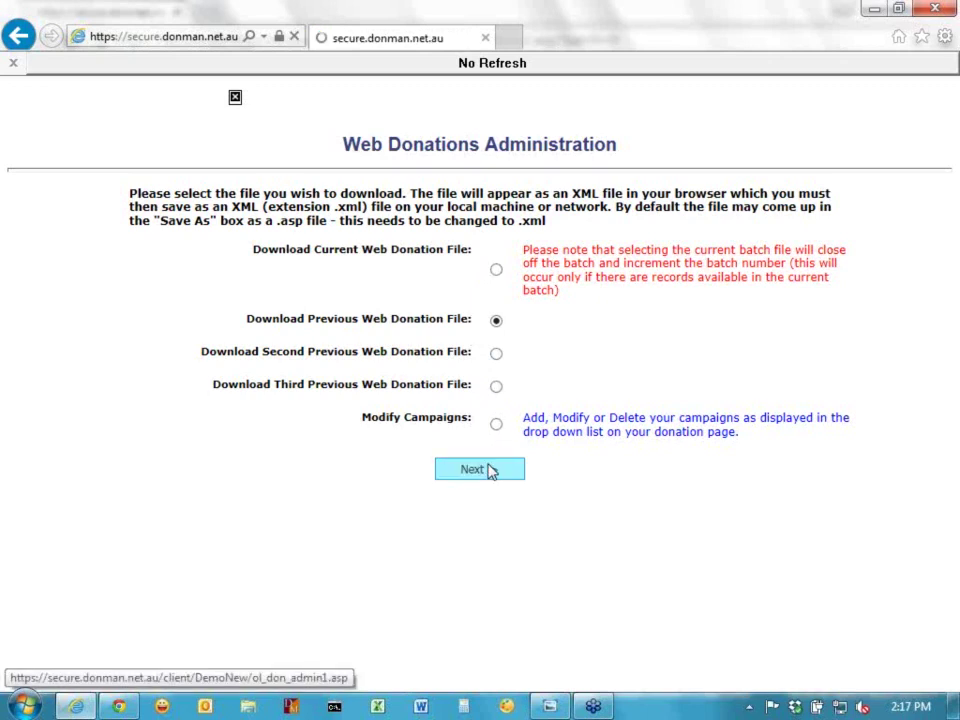
scroll(570, 208, down, 5)
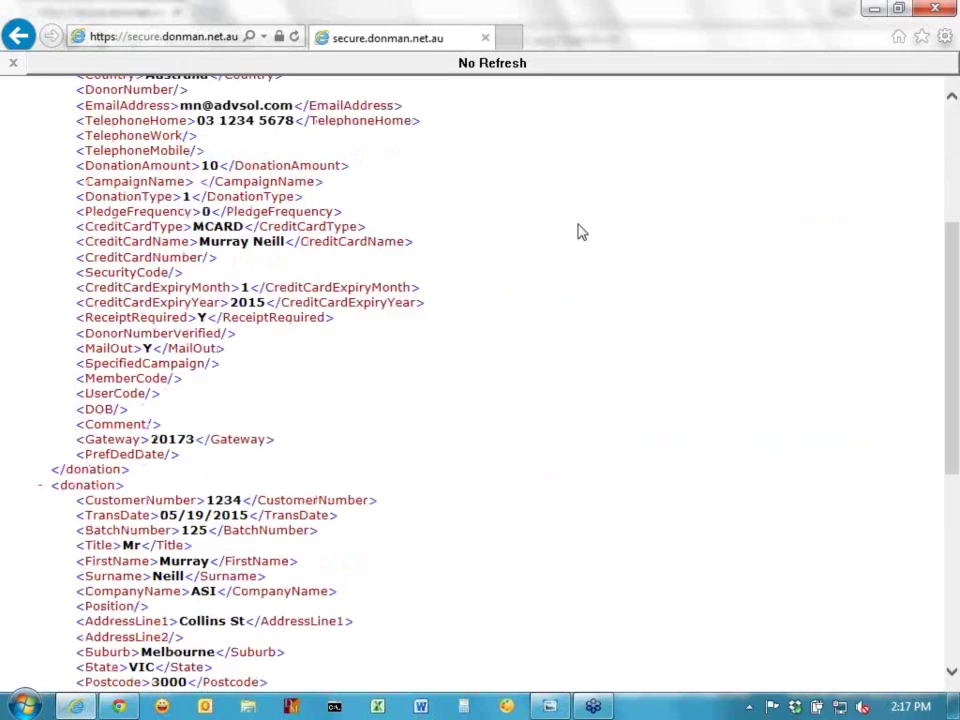
scroll(584, 233, down, 5)
scroll(585, 235, up, 10)
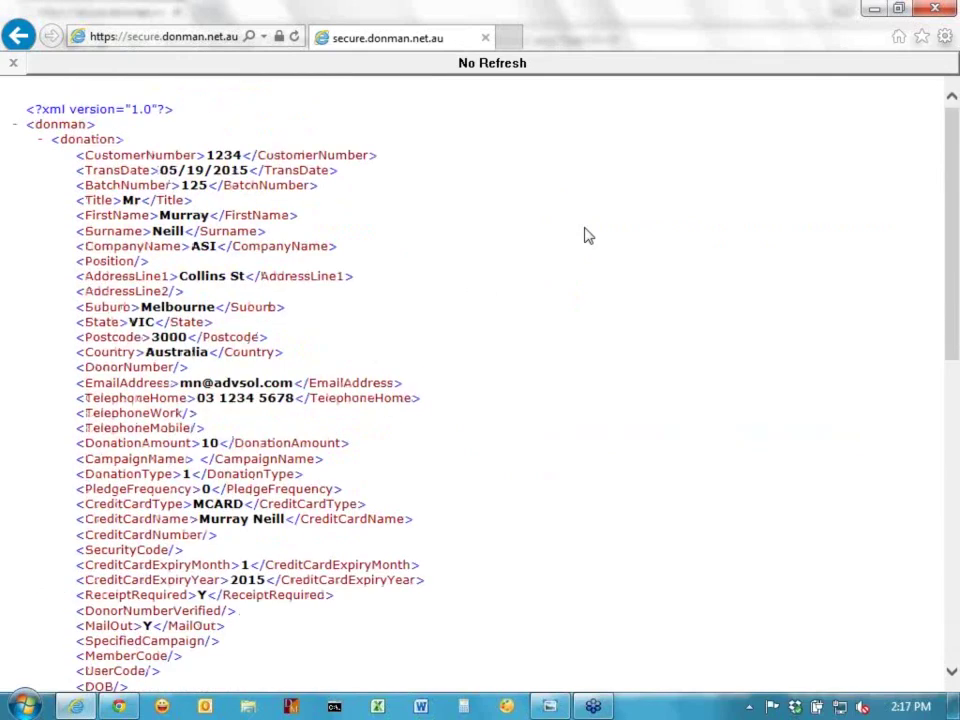
click(944, 37)
mouse_move(858, 82)
click(598, 101)
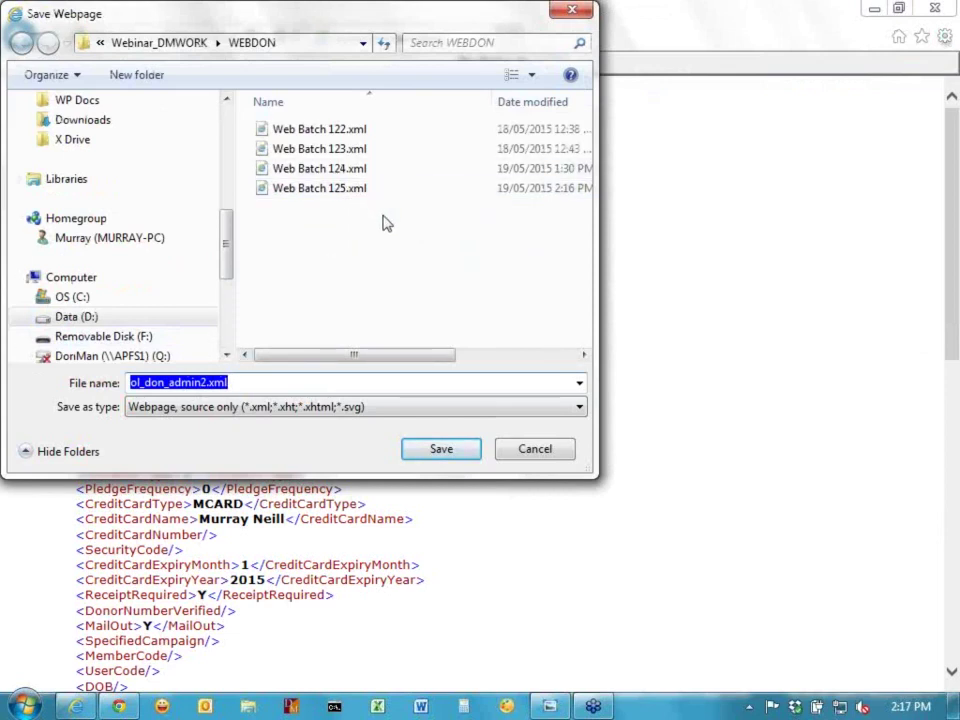
click(541, 454)
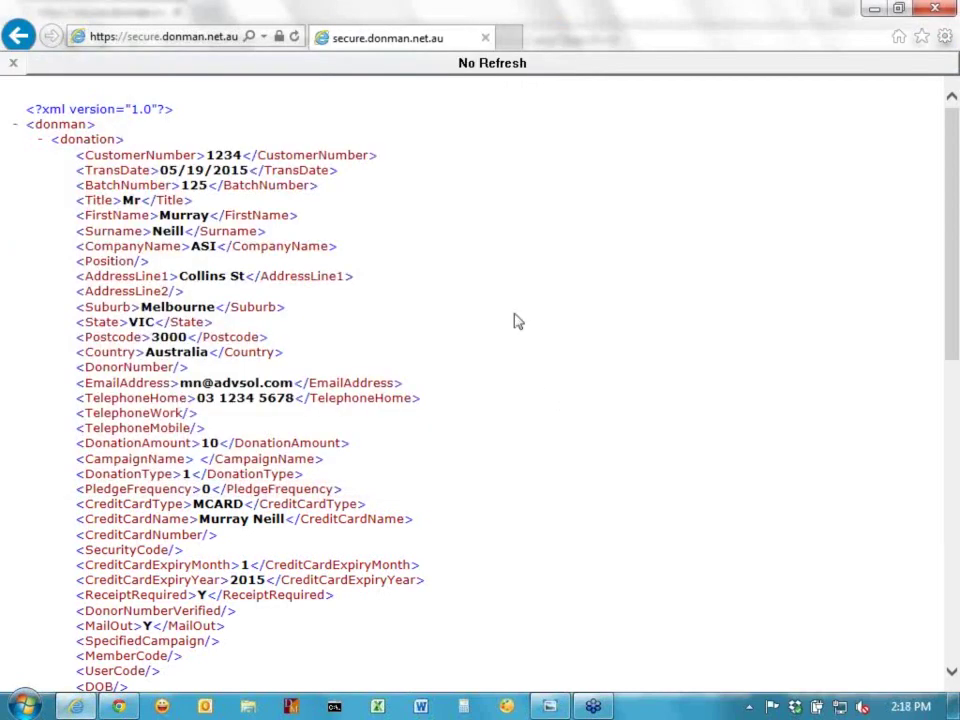
click(120, 706)
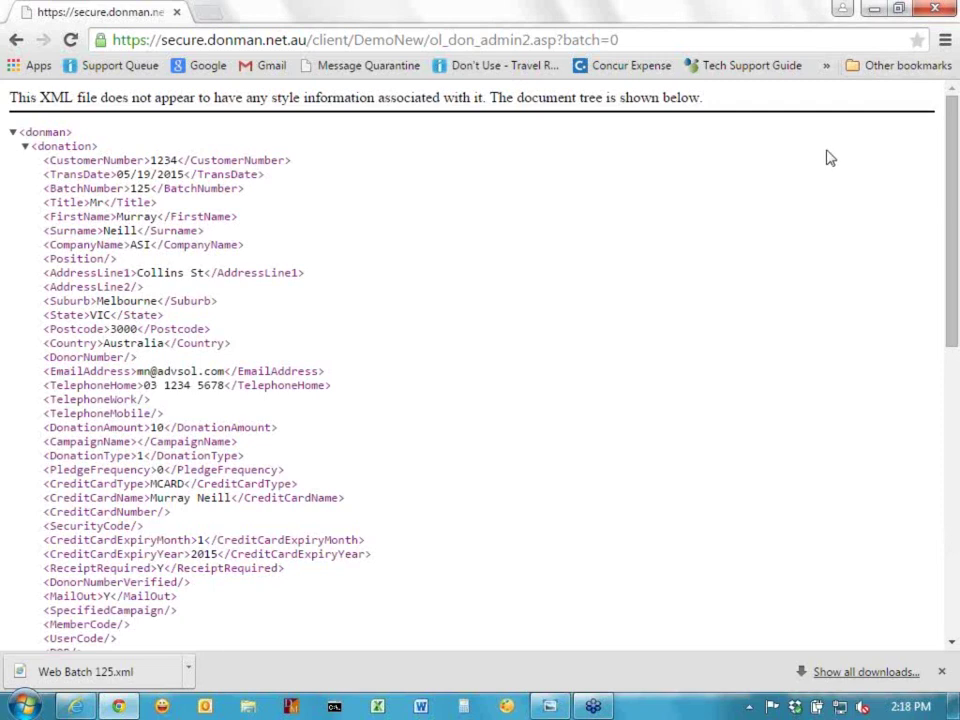
- Return to the administration page and open Modify Campaigns to list the five campaigns
key(alt+Left)
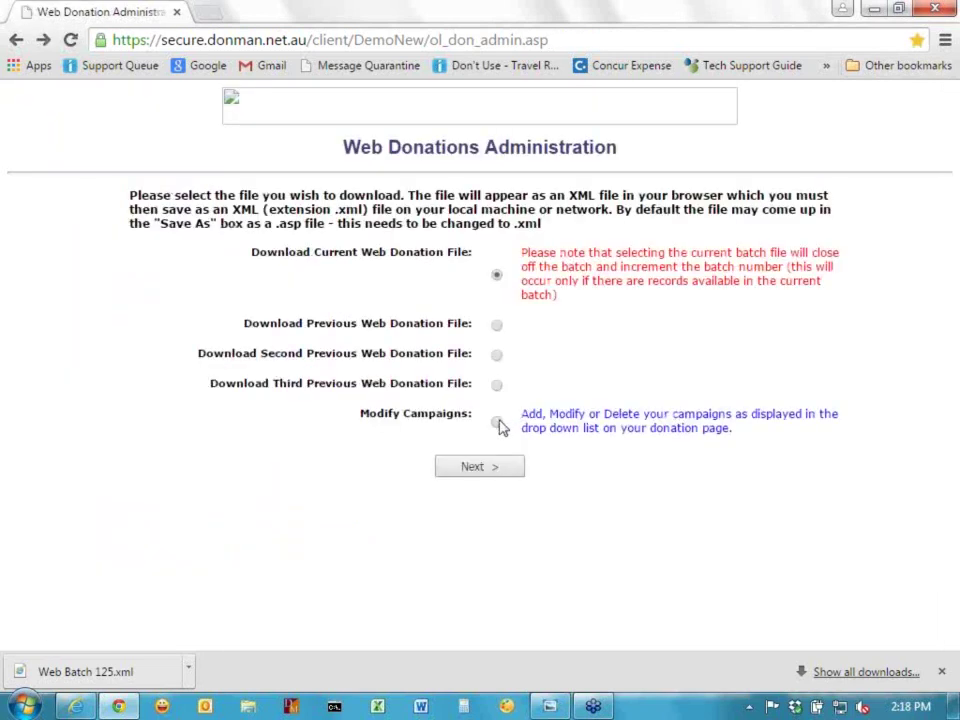
click(497, 422)
click(482, 468)
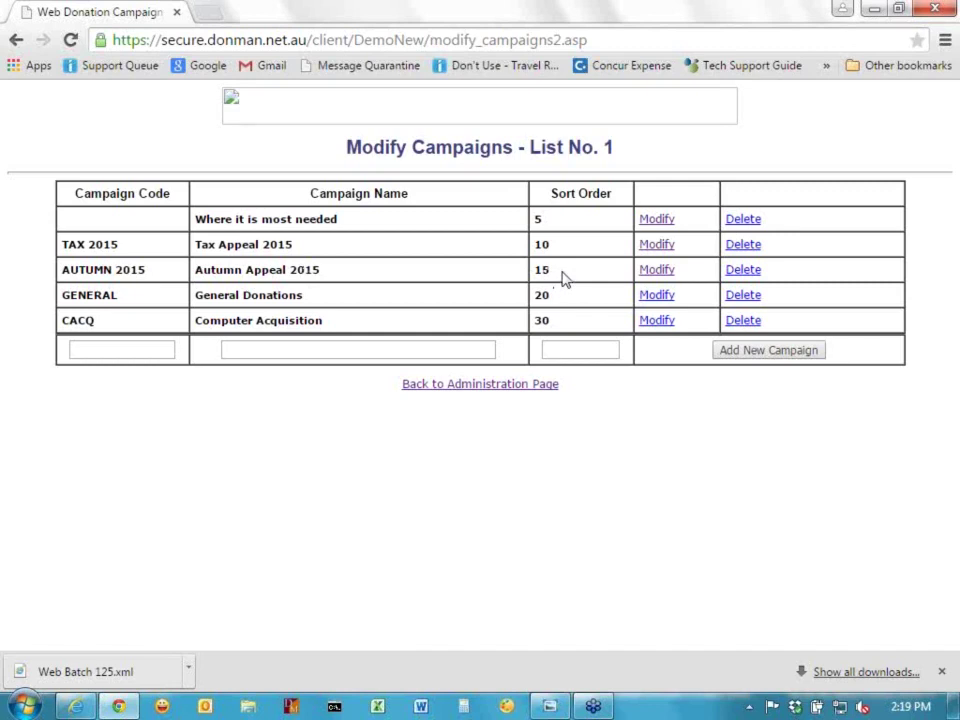
click(129, 350)
- Add campaign NEWS25 'Current Newsletter Appeal' with sort order 17
text(NEWS25)
key(Tab)
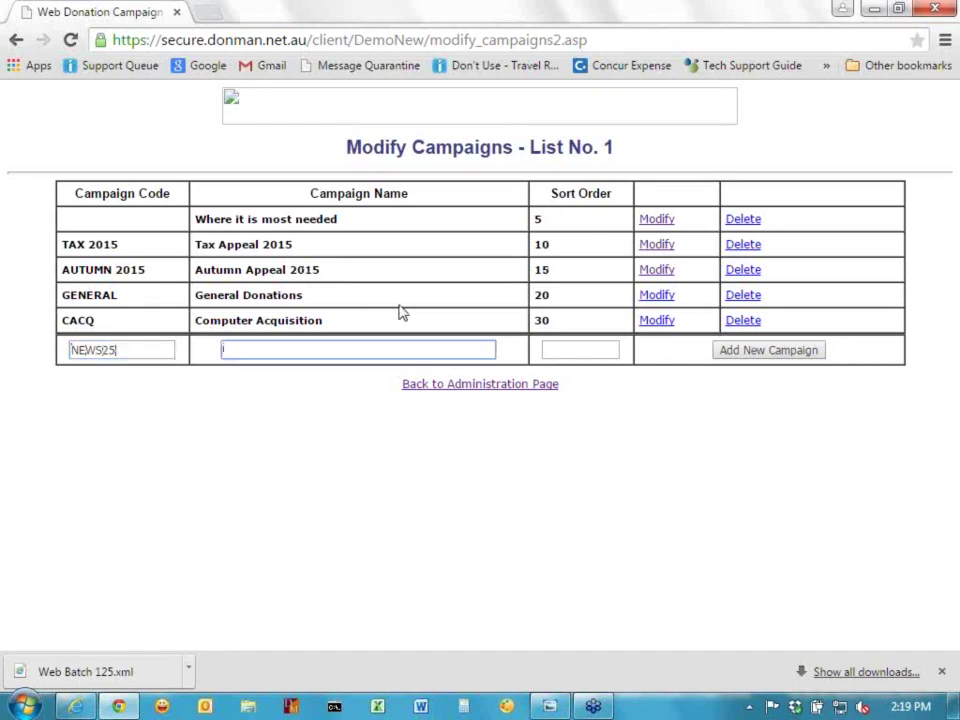
text(Current Newsle)
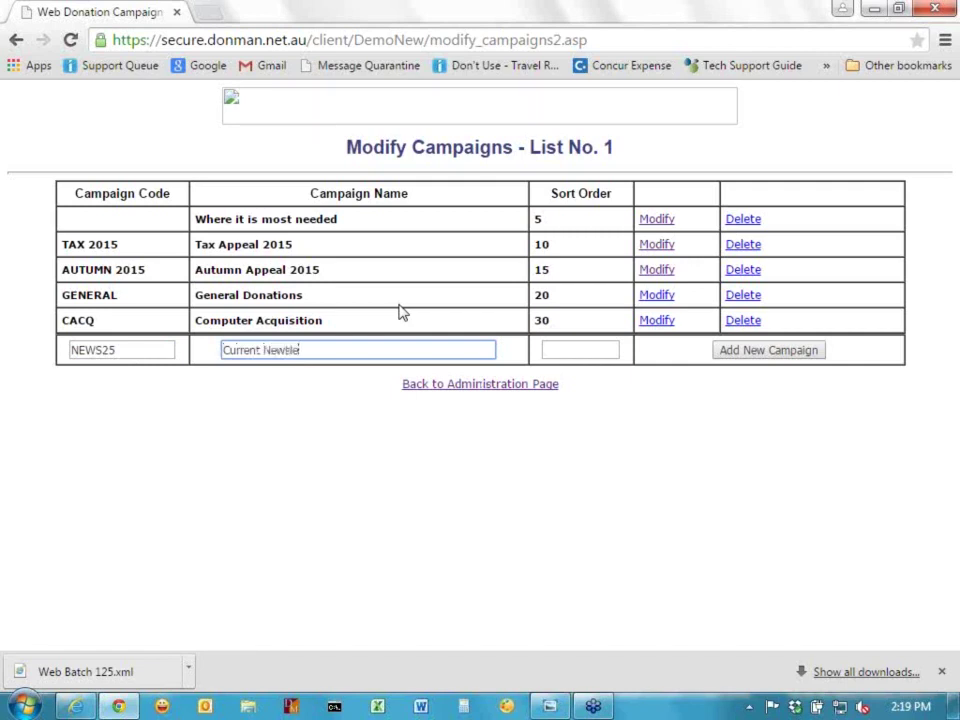
text(tter Appeal)
key(Tab)
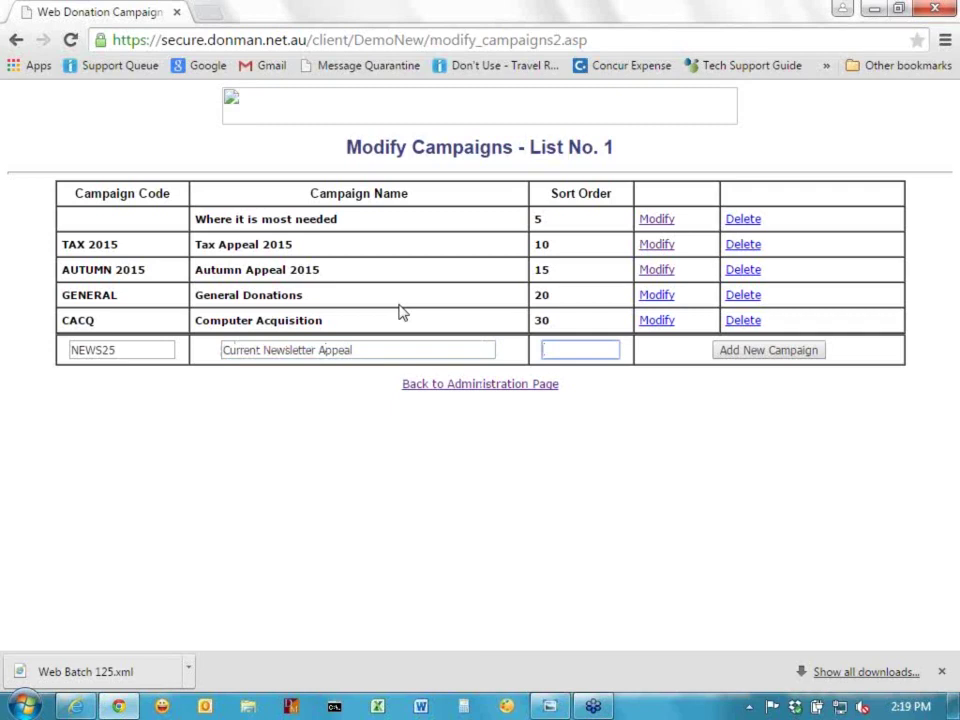
text(17)
click(744, 360)
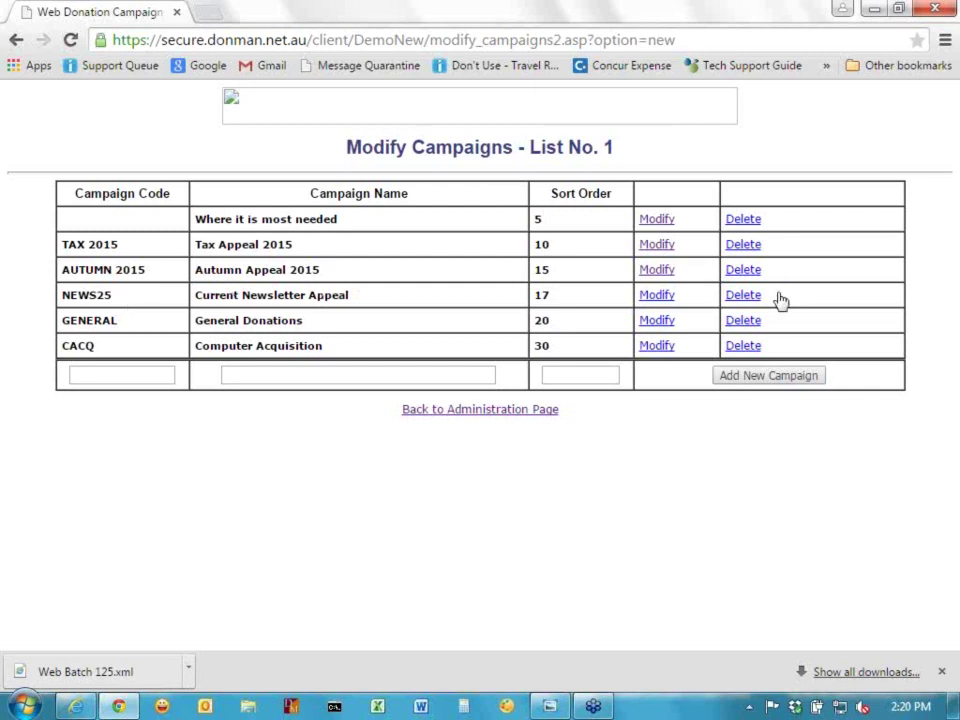
- Change the newsletter campaign's code from NEWS25 to NEWS26 and save it
click(664, 296)
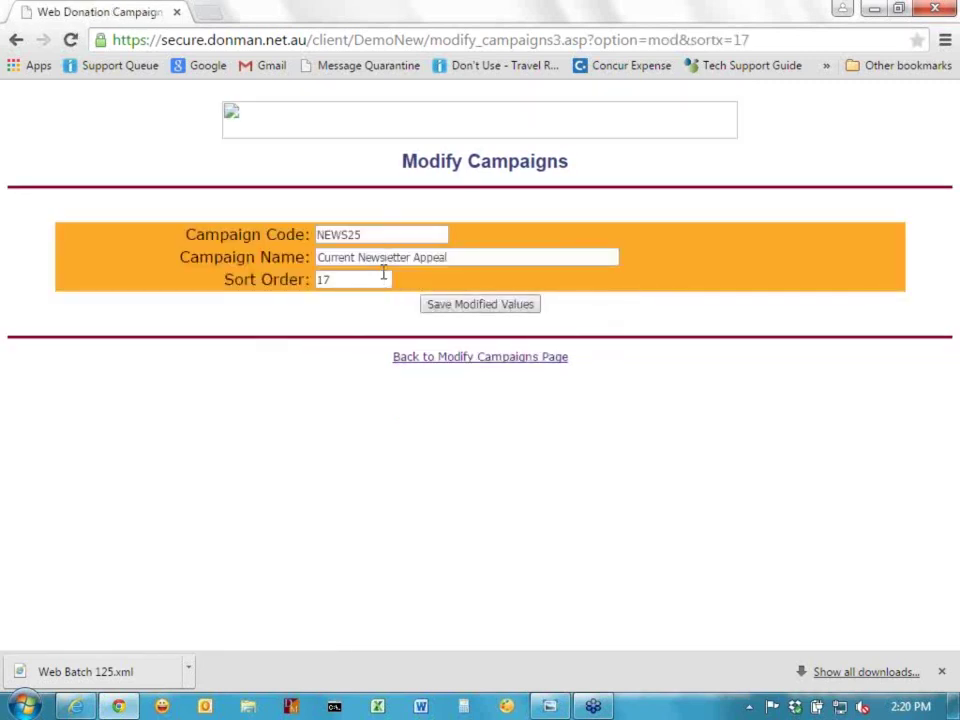
click(367, 233)
drag(362, 234, 353, 234)
text(6)
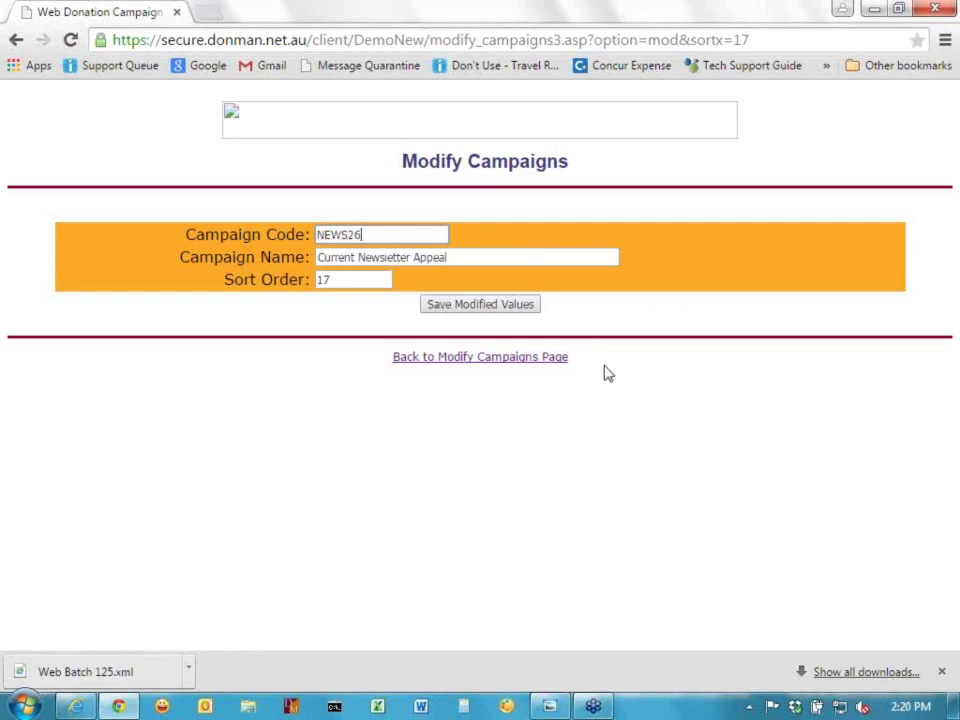
click(509, 305)
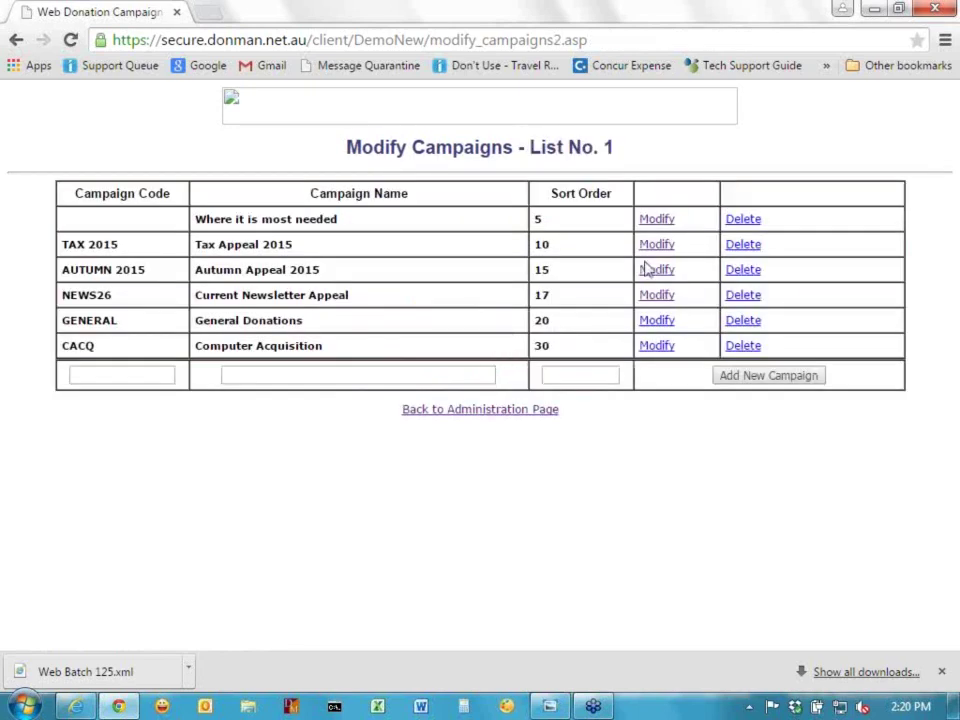
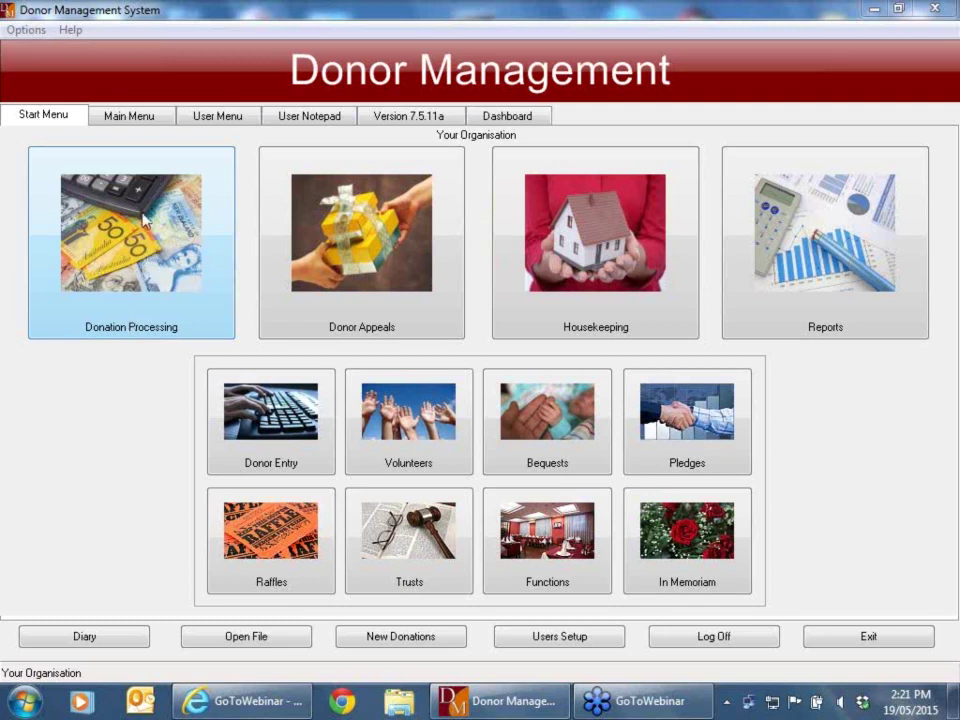
- Open Donation Processing to list Record Donations, banking listings and the end-of-day update
click(153, 243)
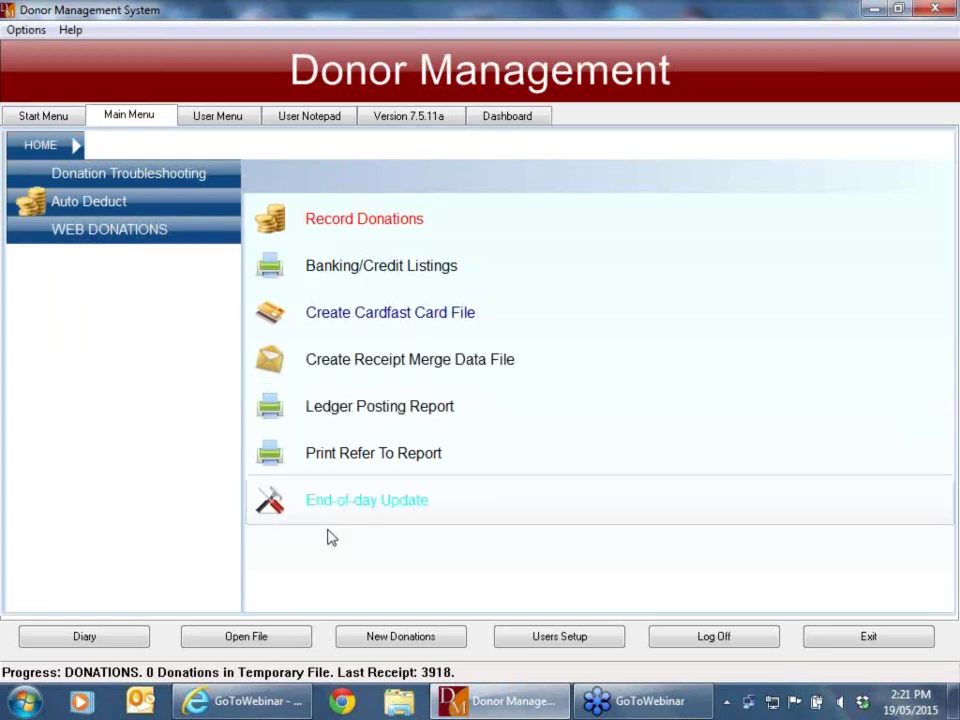
click(553, 237)
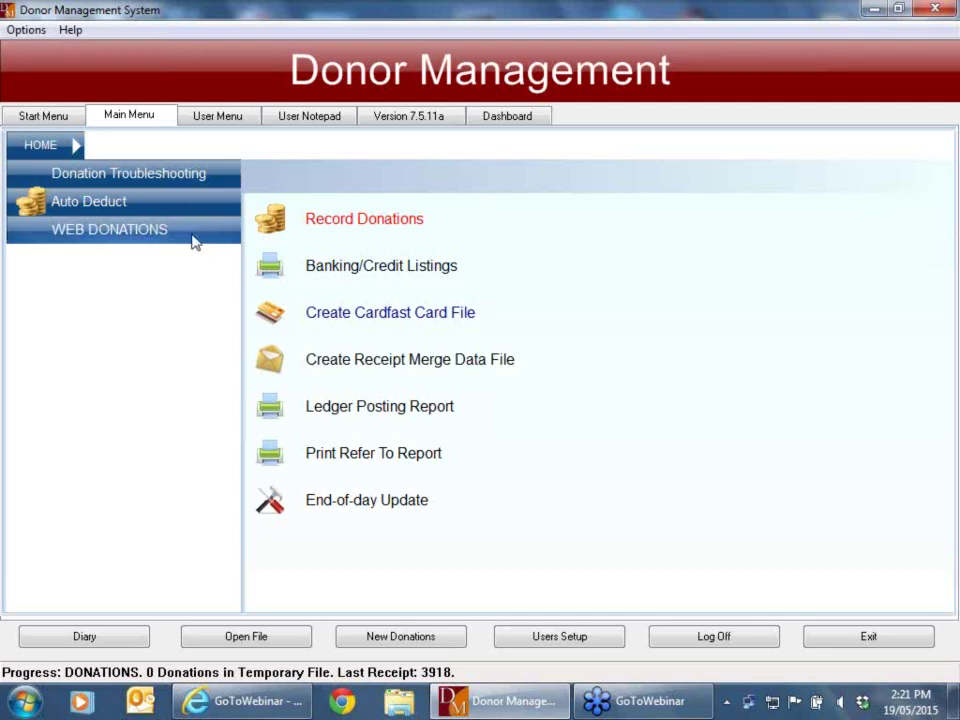
- Show the Web Donations import options, then minimise all windows to the desktop
click(193, 236)
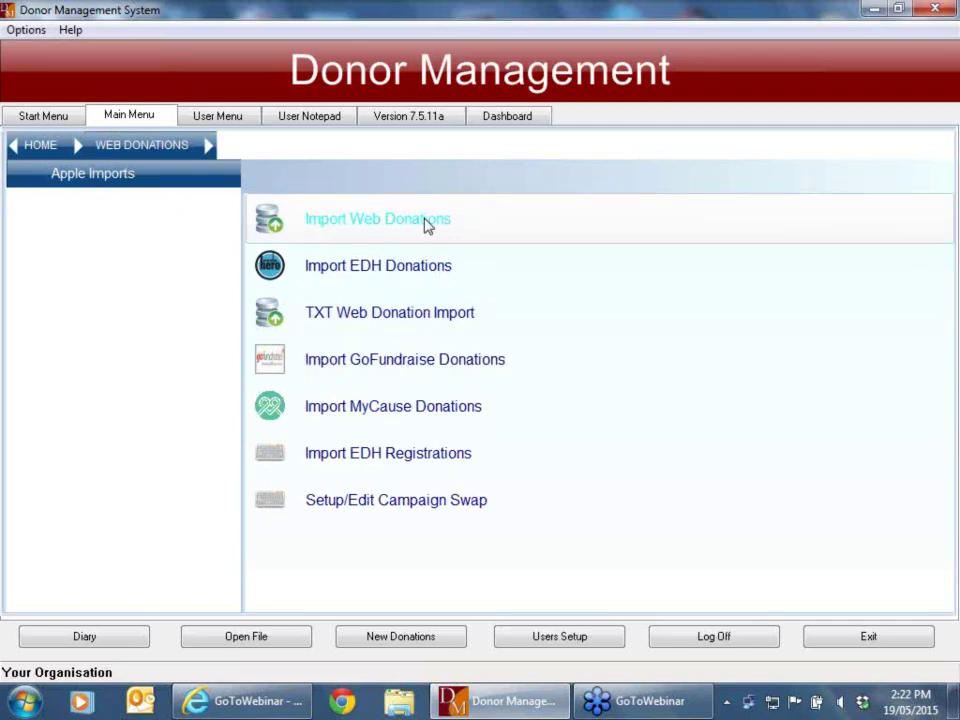
click(954, 700)
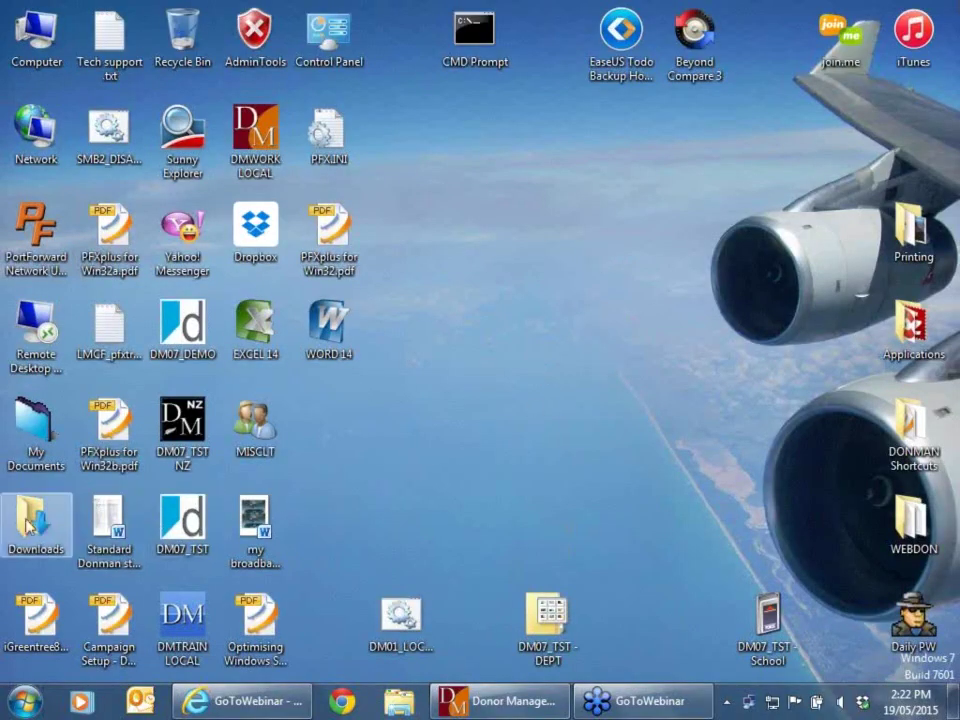
- Browse Computer to the C:\DONMAN\DMWORK\WEBDON folder of web batch files
double_click(37, 30)
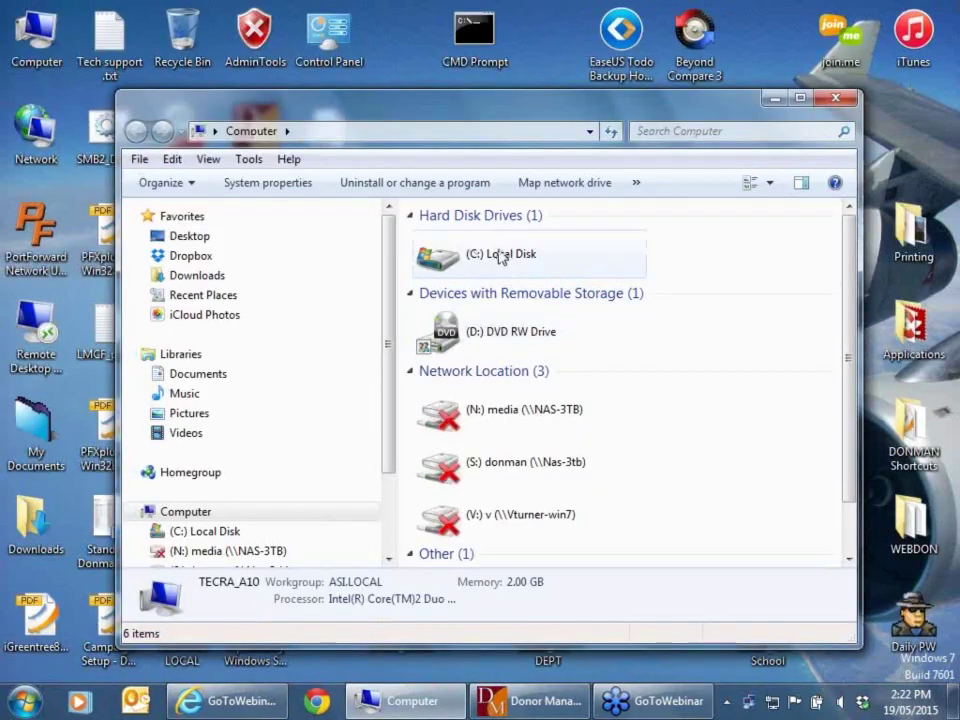
double_click(499, 257)
double_click(460, 474)
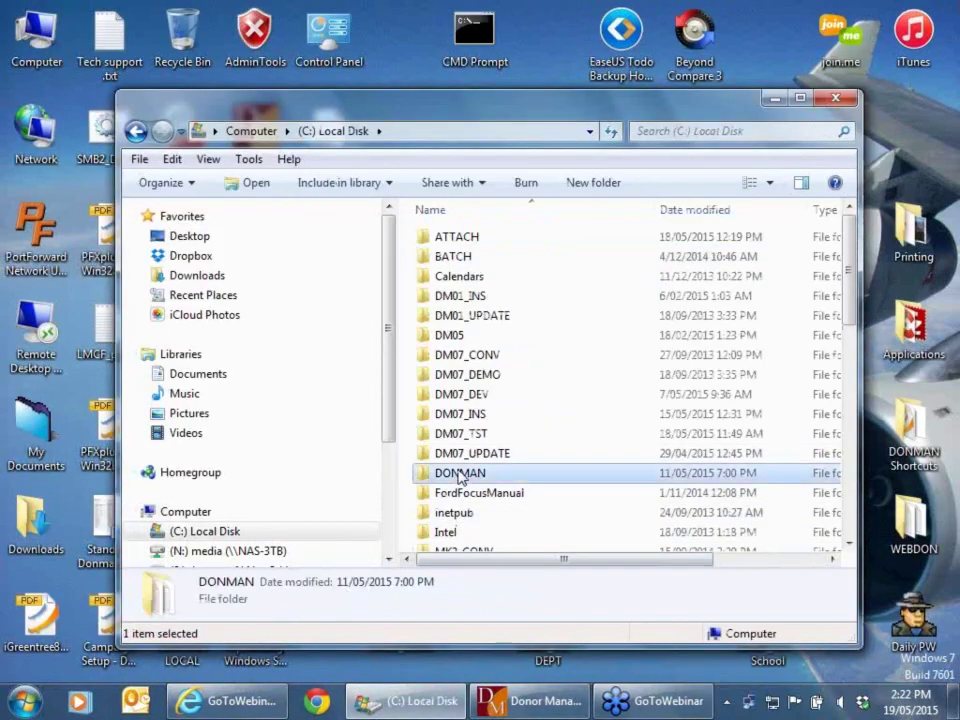
double_click(457, 278)
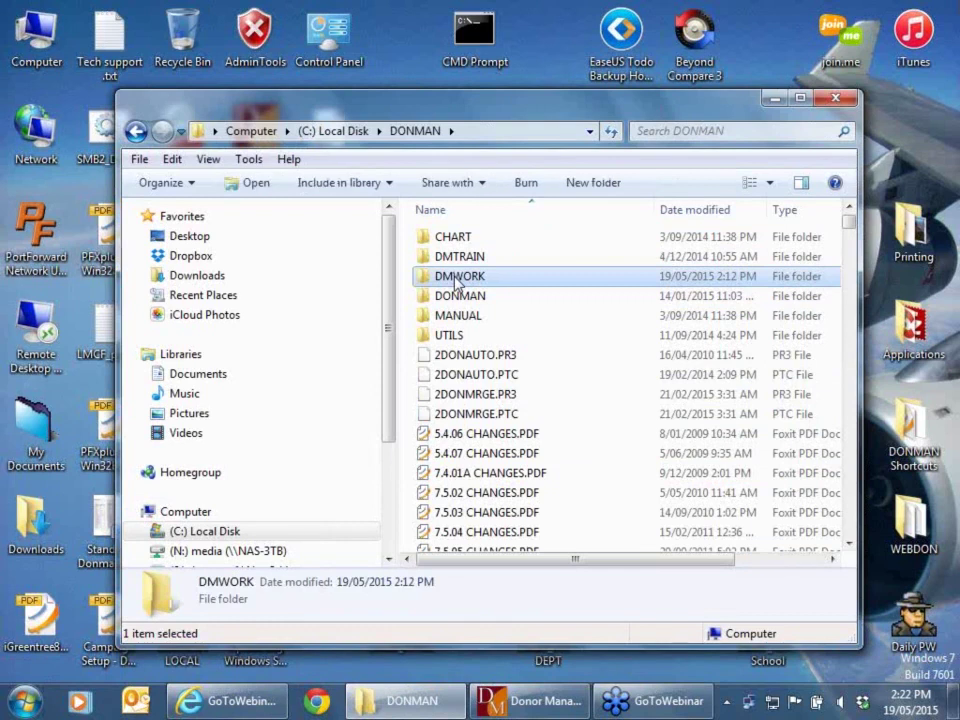
double_click(463, 418)
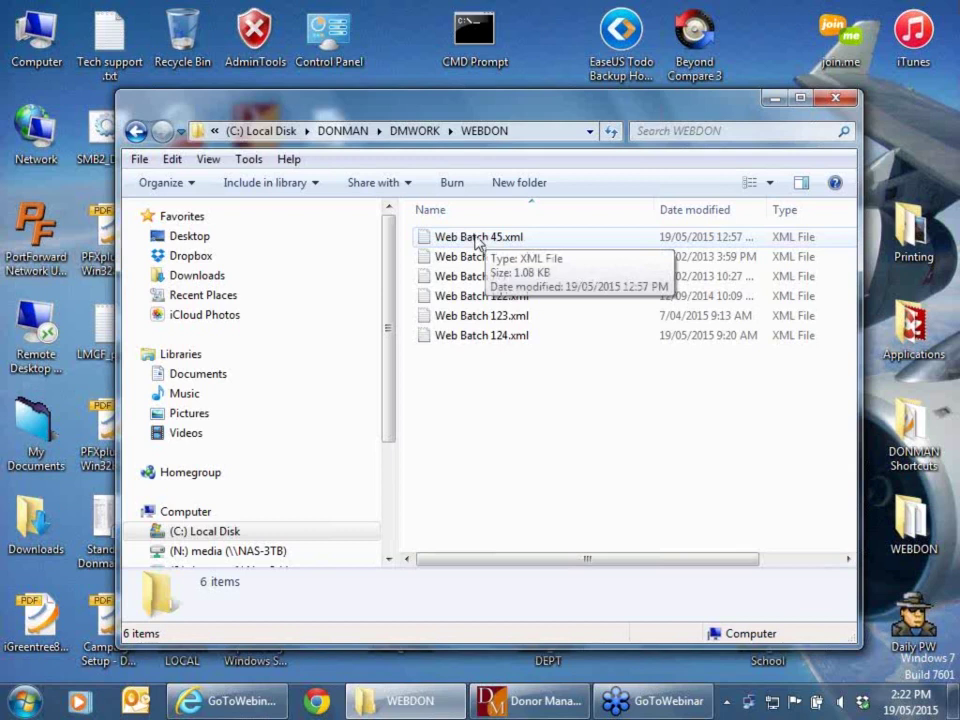
- Open Web Batch 45.xml with Internet Explorer
right_click(466, 244)
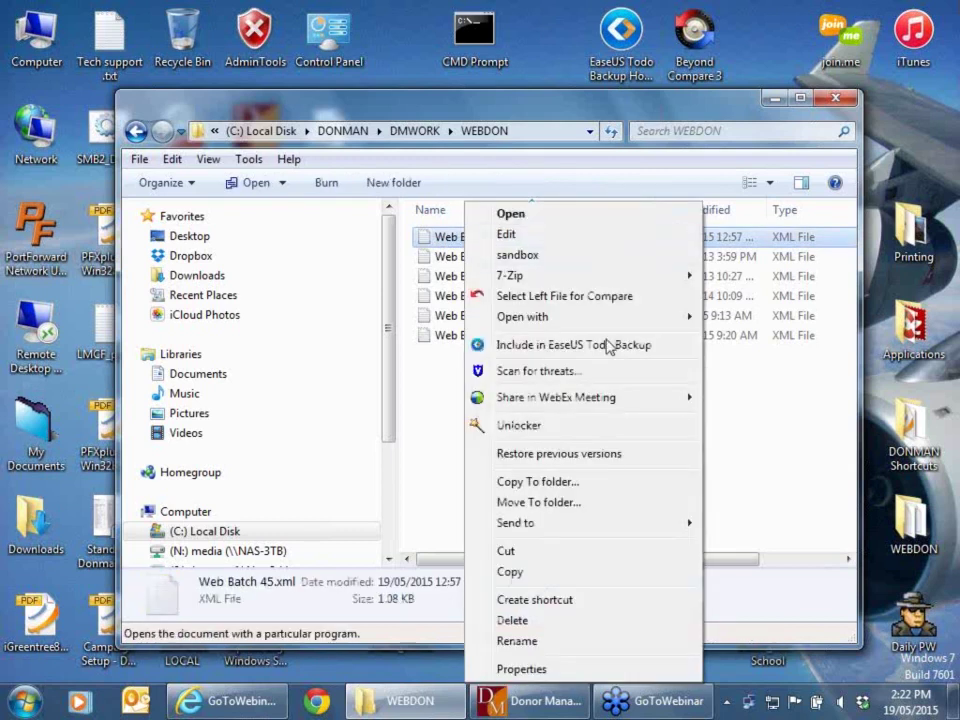
mouse_move(506, 321)
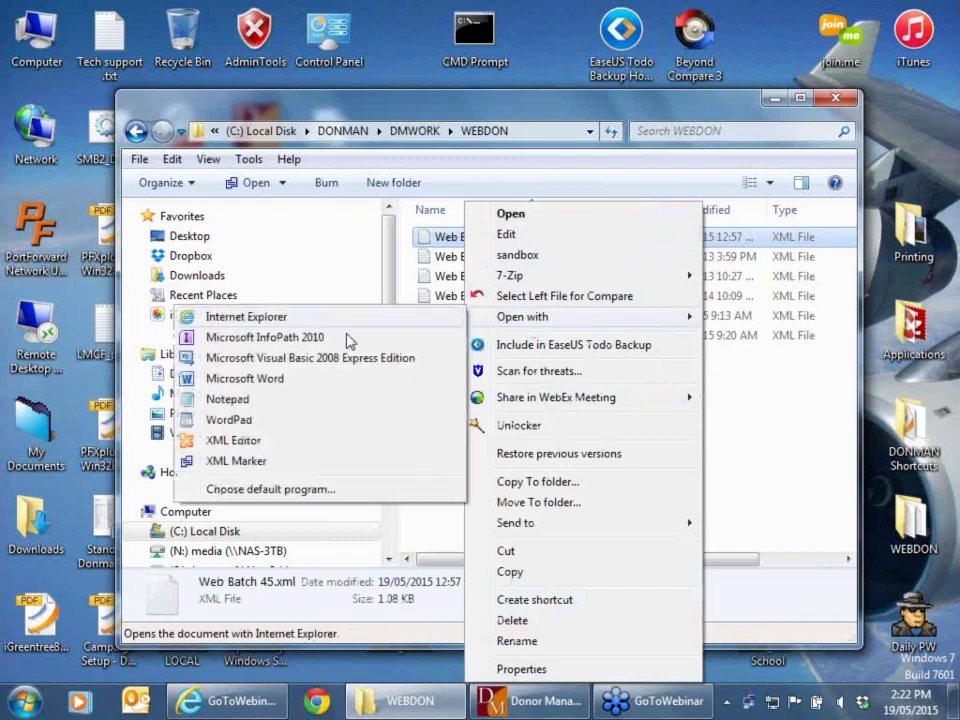
click(251, 317)
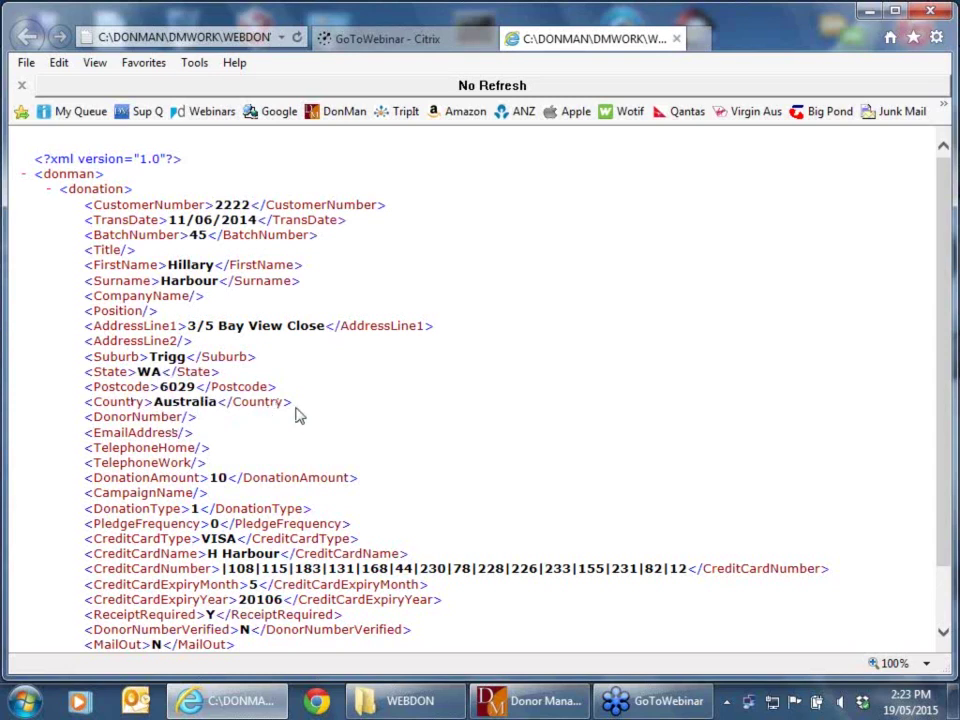
scroll(375, 364, down, 2)
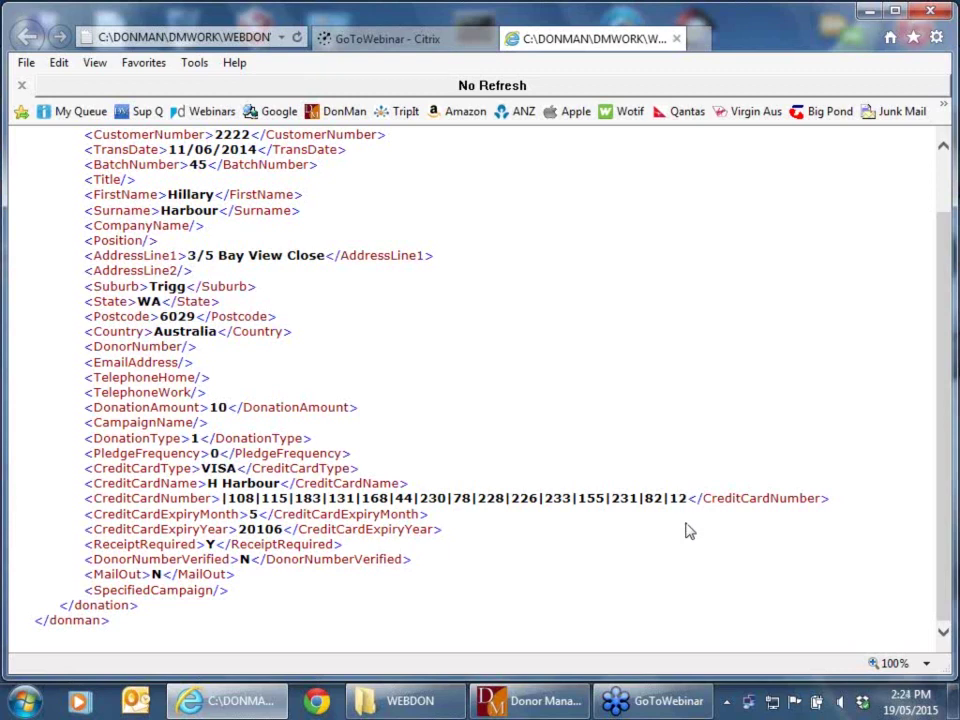
- Open Web Batch 124.xml from the WEBDON folder in Internet Explorer
click(400, 707)
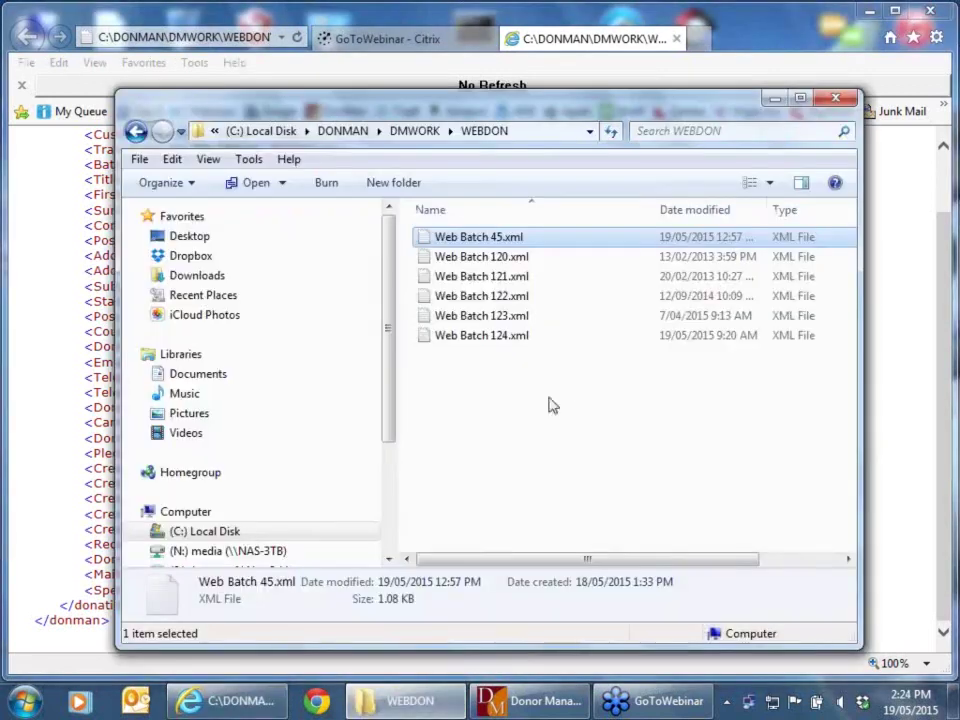
right_click(446, 343)
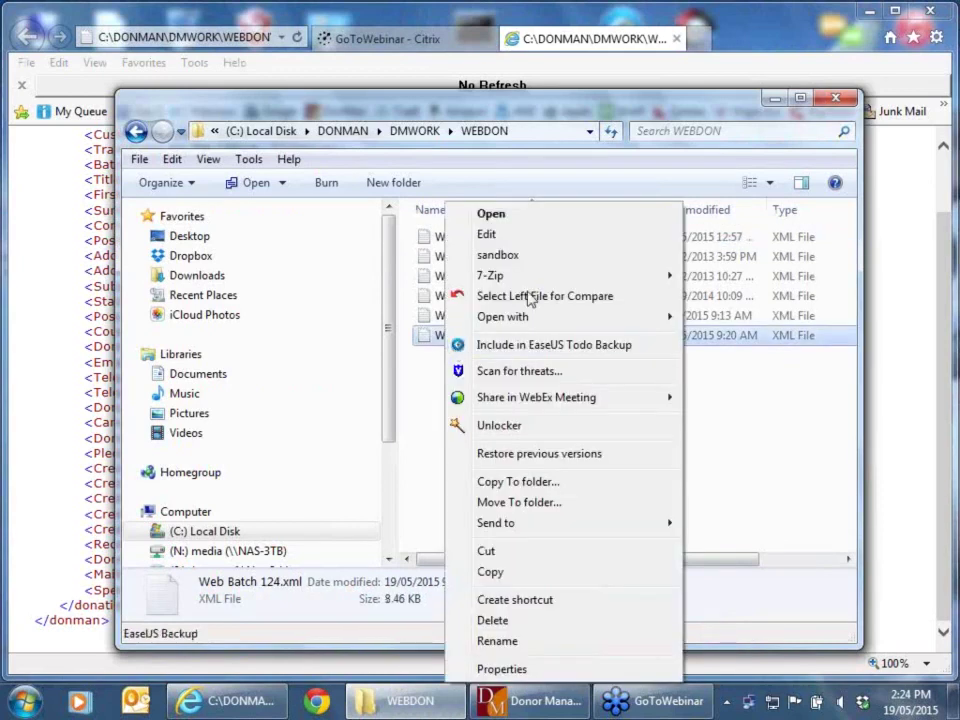
mouse_move(497, 317)
click(258, 320)
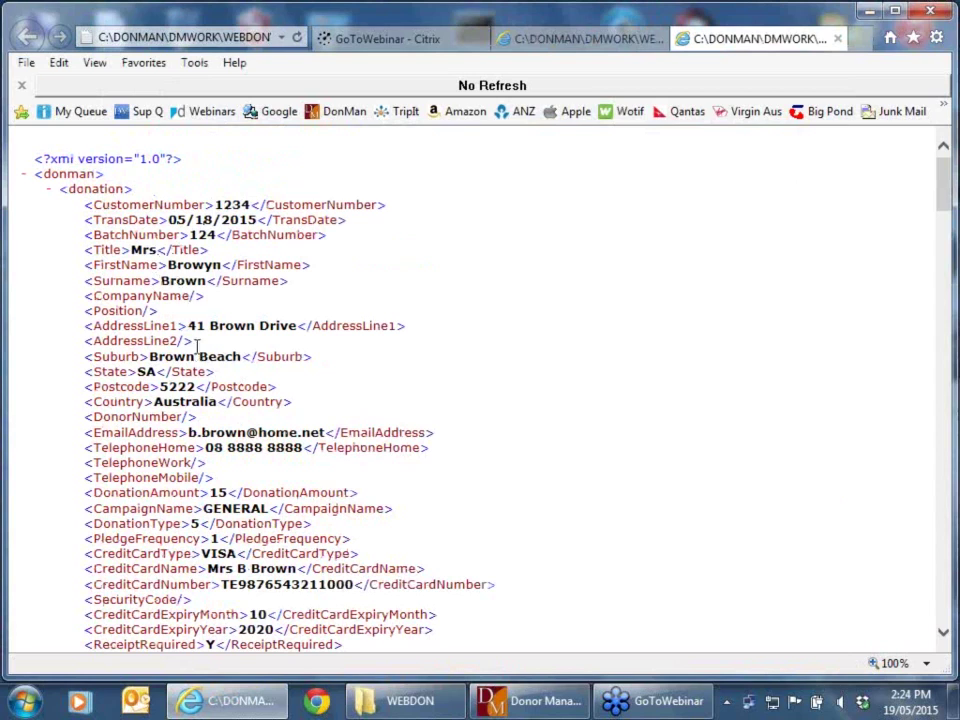
scroll(529, 405, down, 5)
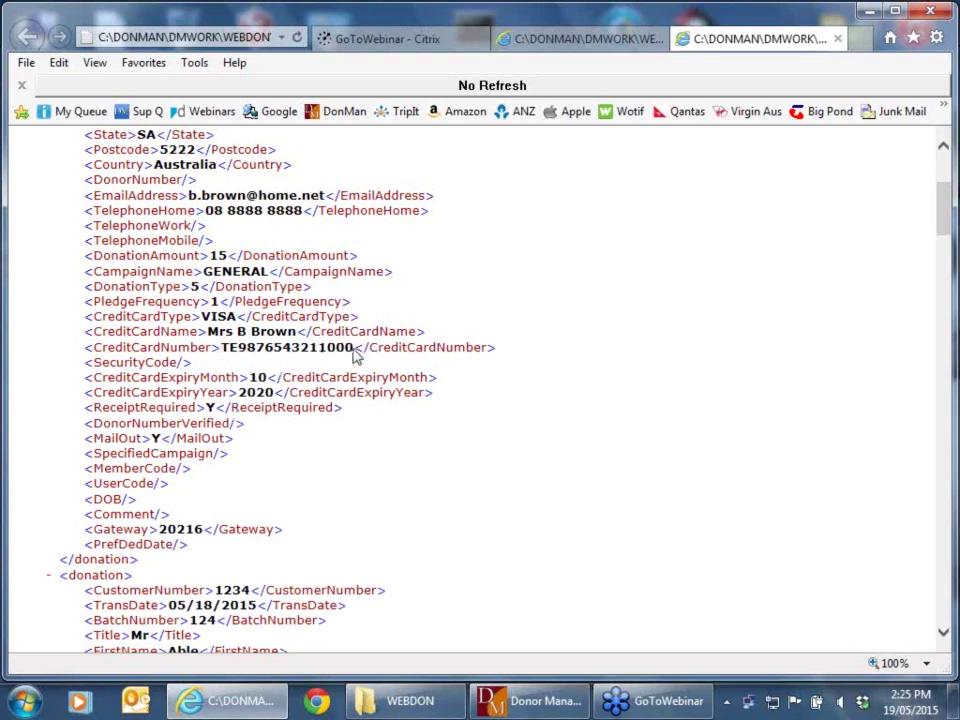
- Review the top of the batch XML, highlighting the CreditCardExpiryYear to DonorNumberVerified lines
scroll(357, 358, down, 2)
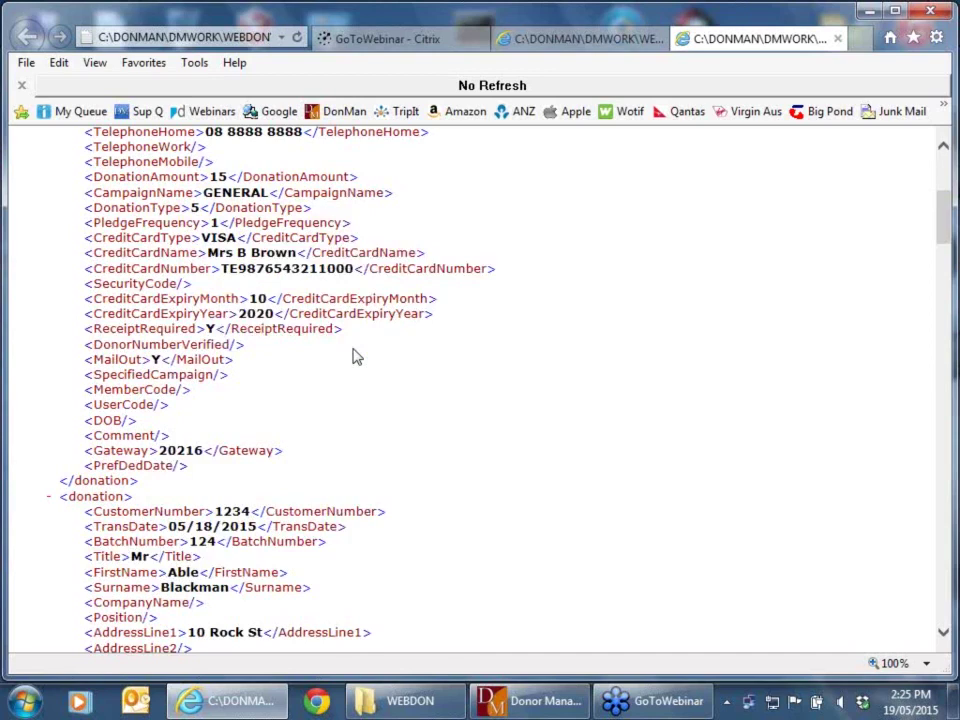
scroll(355, 350, up, 2)
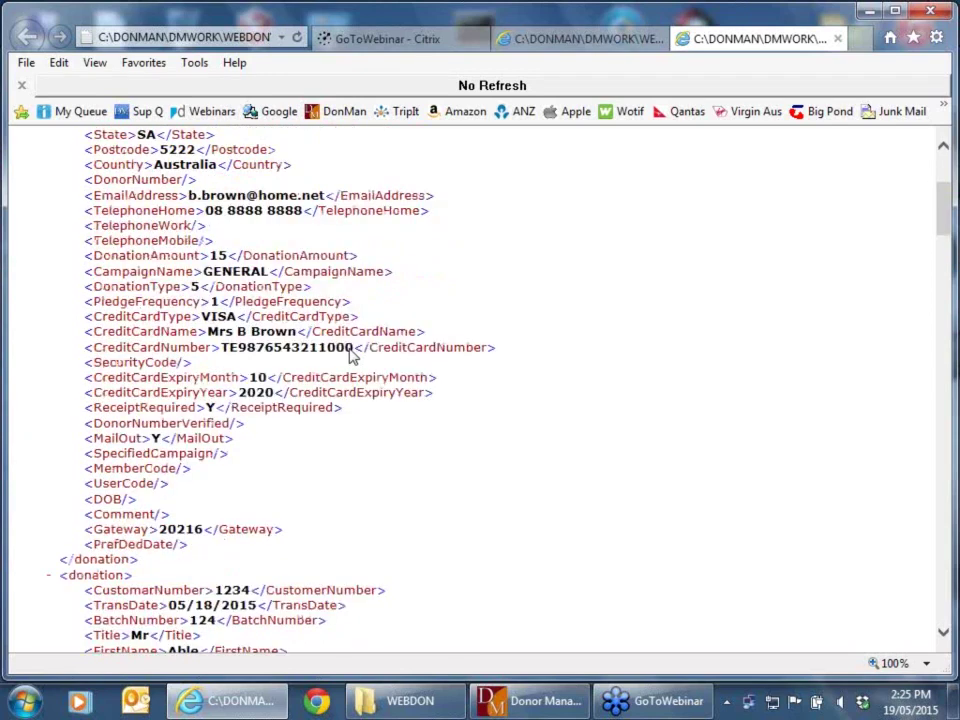
scroll(350, 340, up, 2)
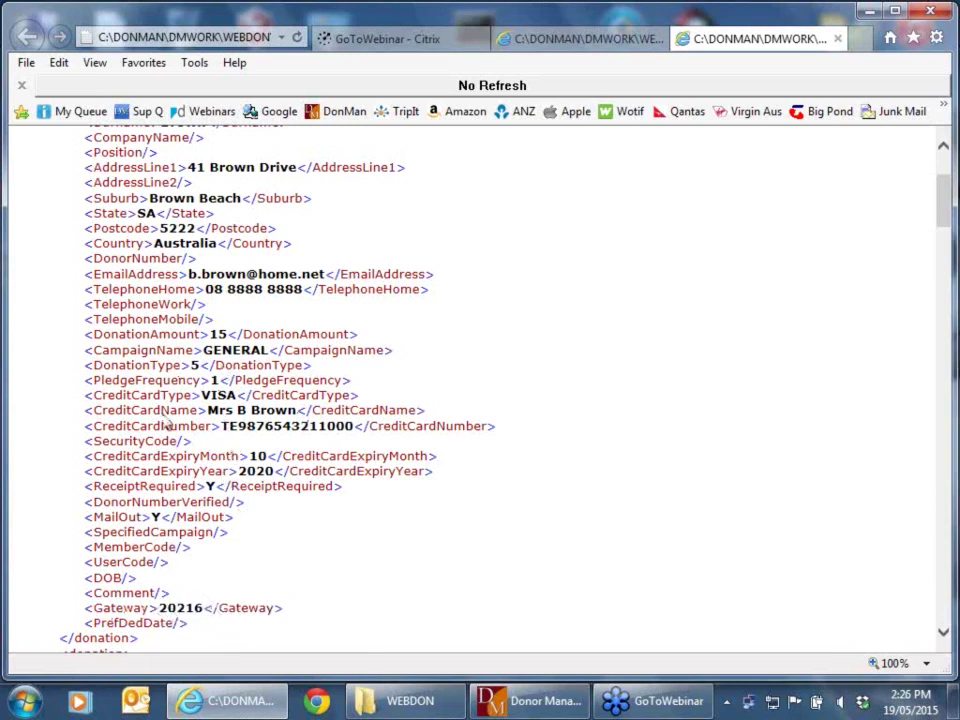
drag(82, 470, 248, 502)
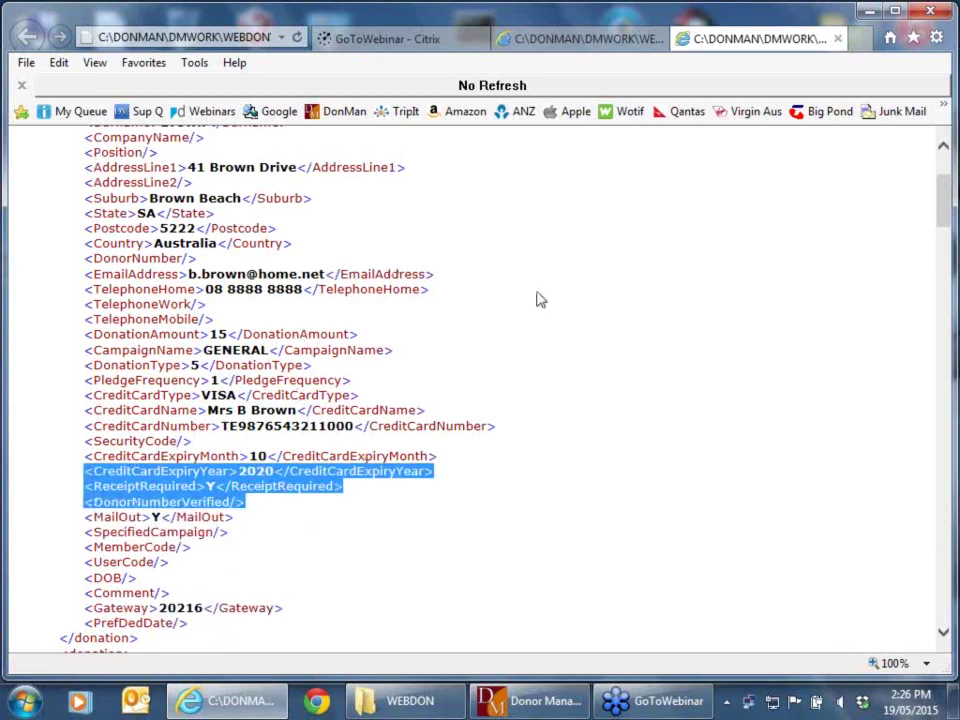
click(480, 318)
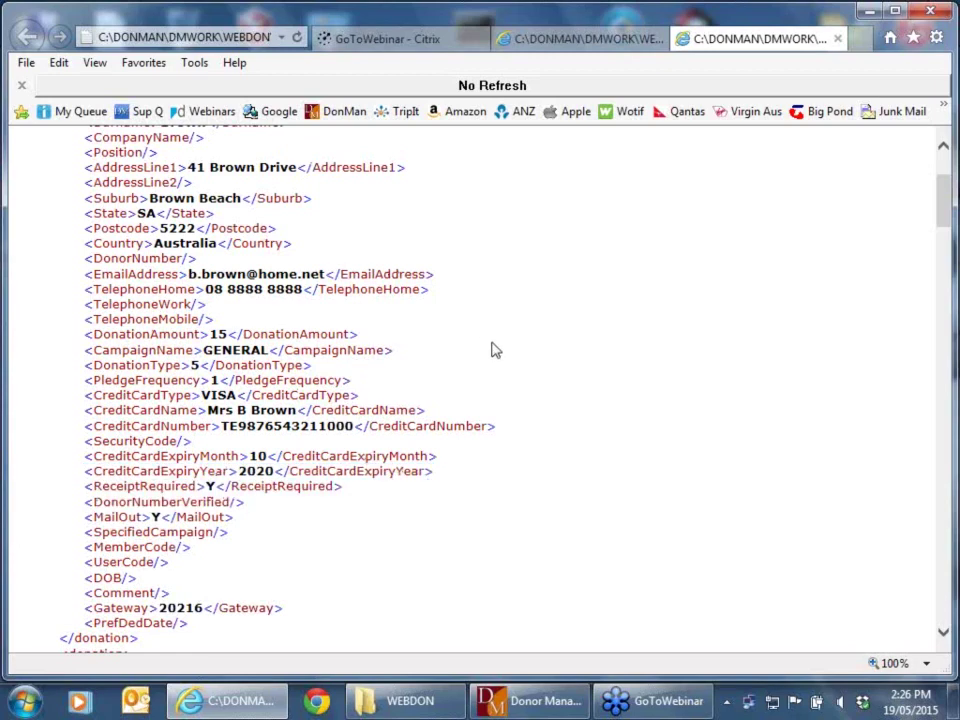
- Scroll through the rest of the XML, then minimise Internet Explorer and close the WEBDON window
scroll(493, 349, down, 1)
scroll(493, 349, down, 6)
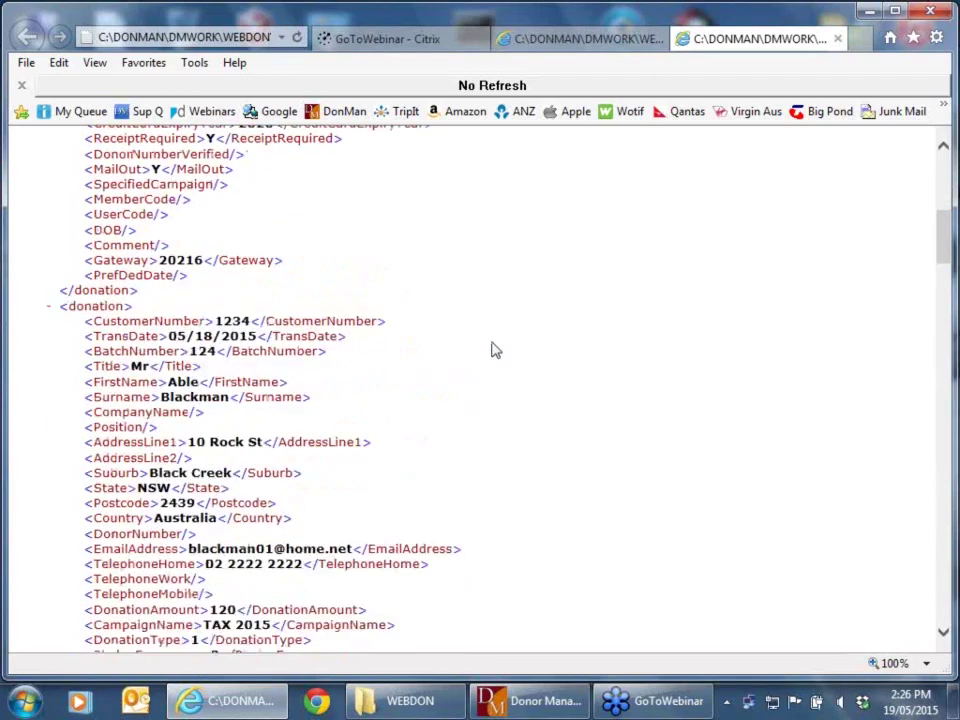
scroll(493, 349, down, 3)
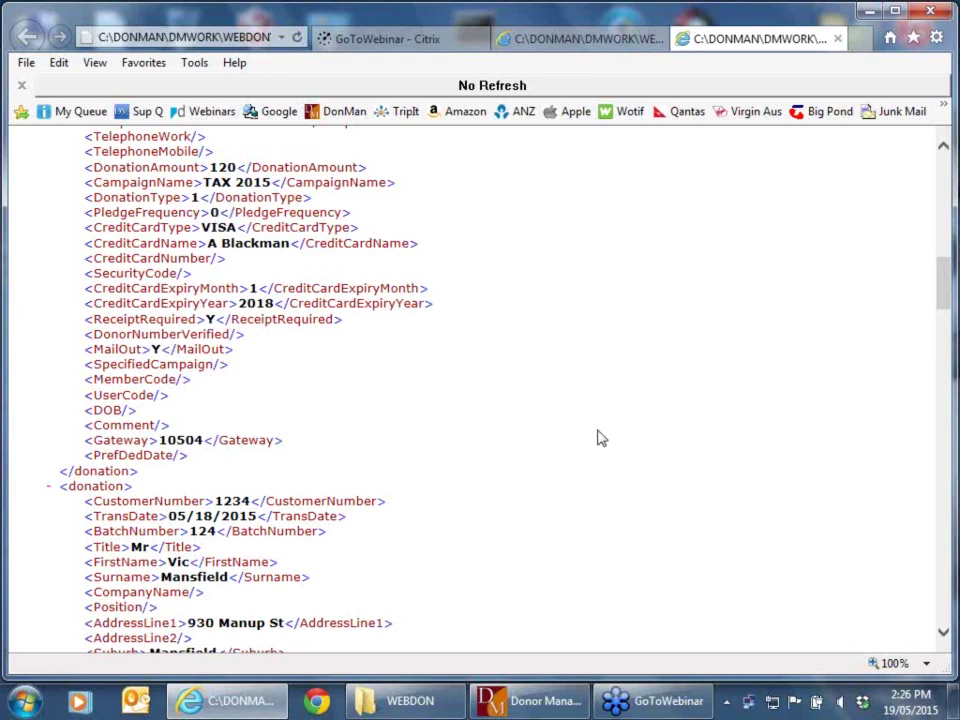
scroll(601, 438, down, 6)
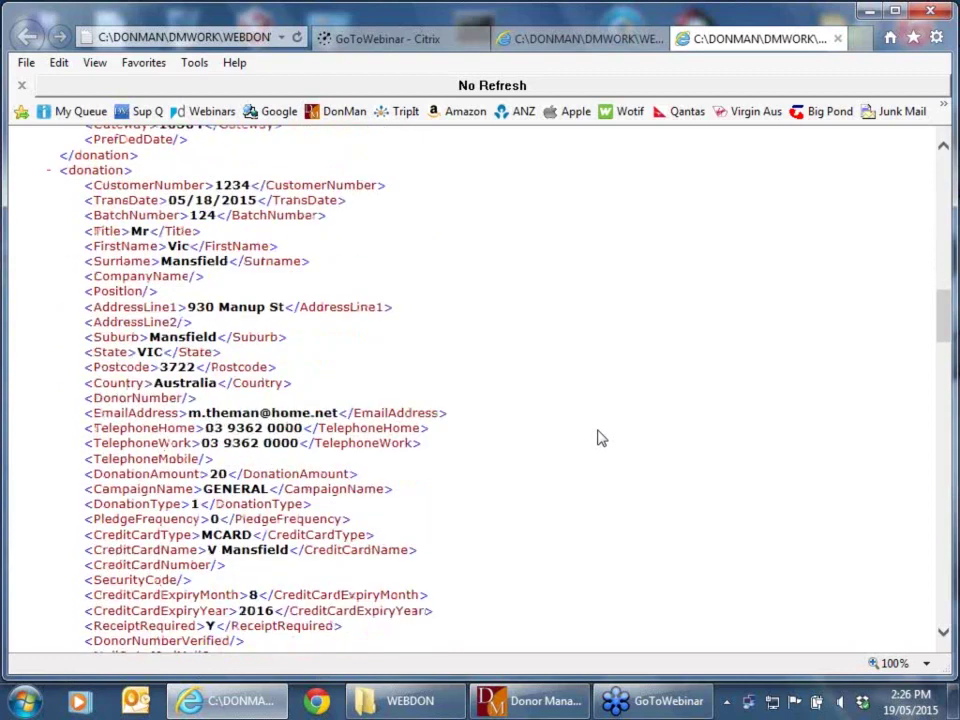
scroll(601, 438, down, 3)
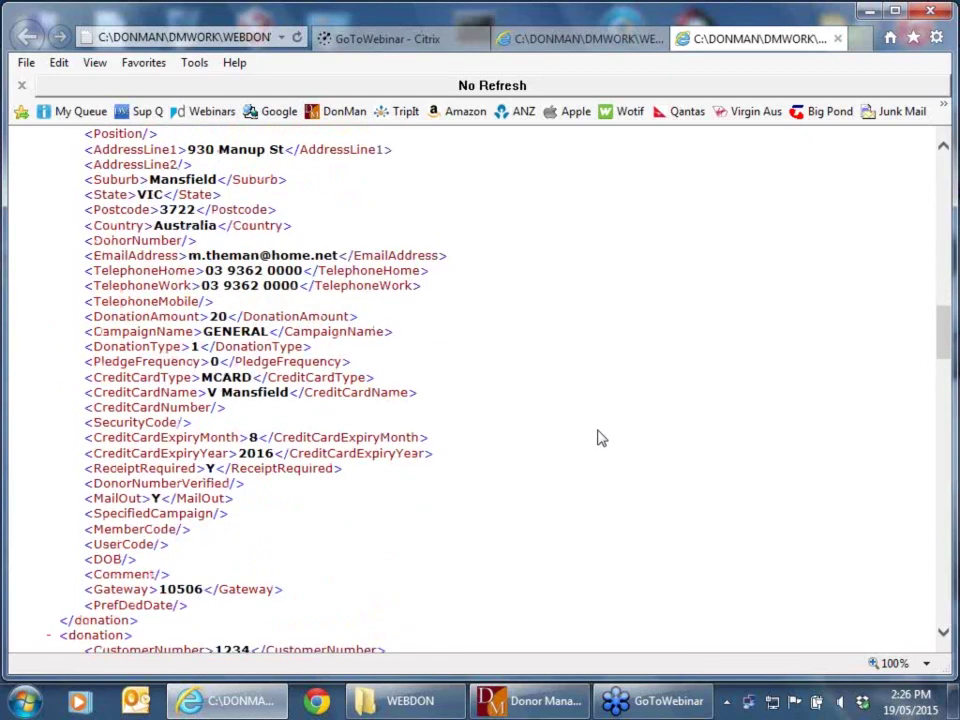
scroll(601, 438, down, 8)
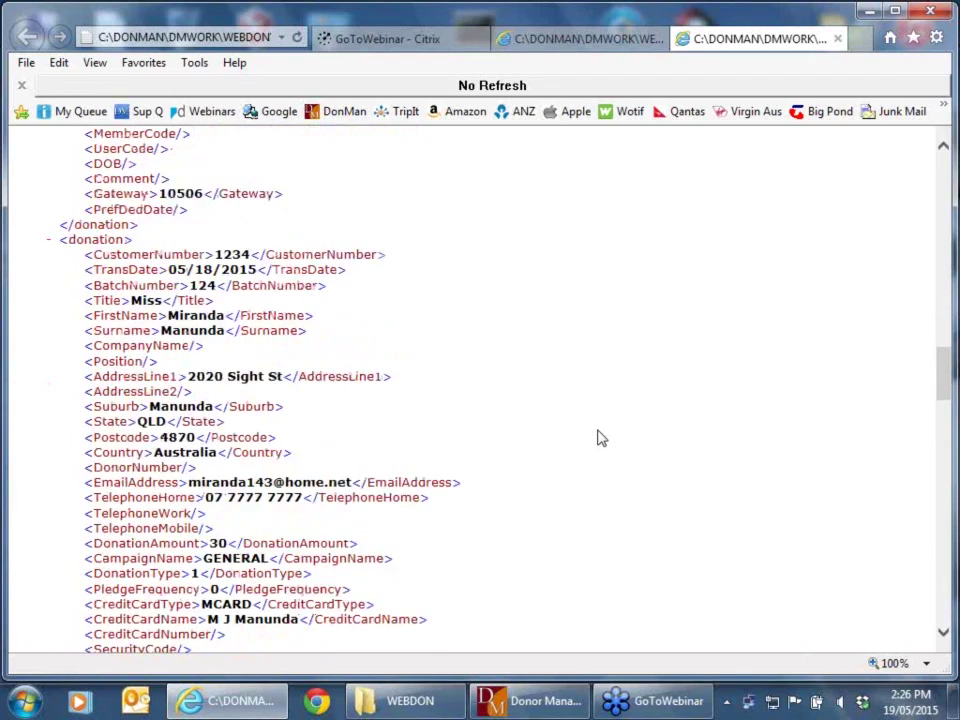
scroll(598, 436, up, 20)
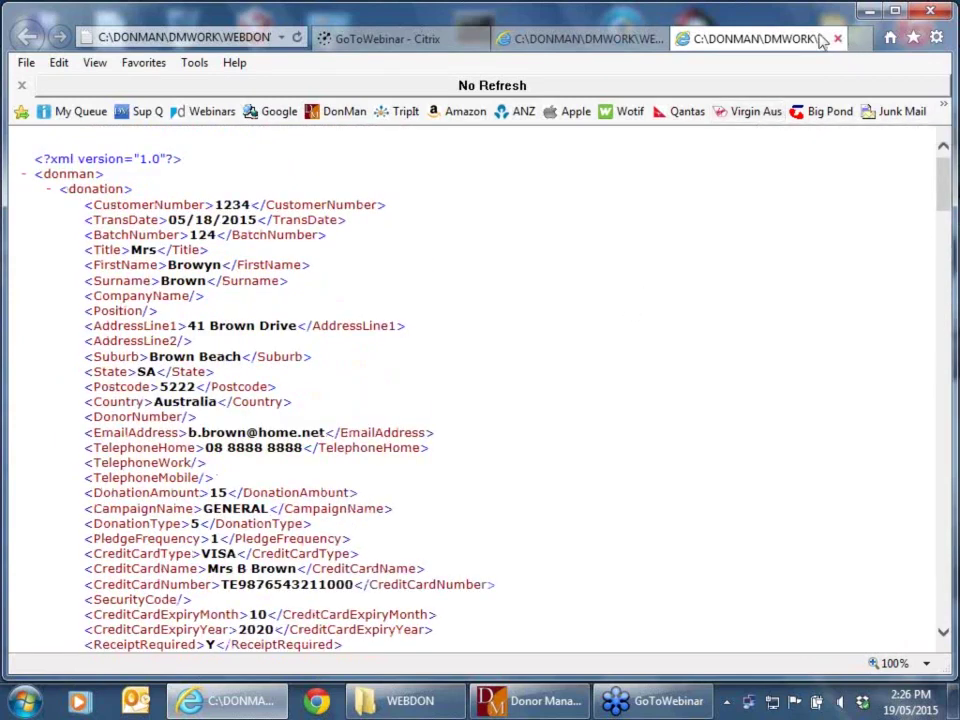
click(868, 12)
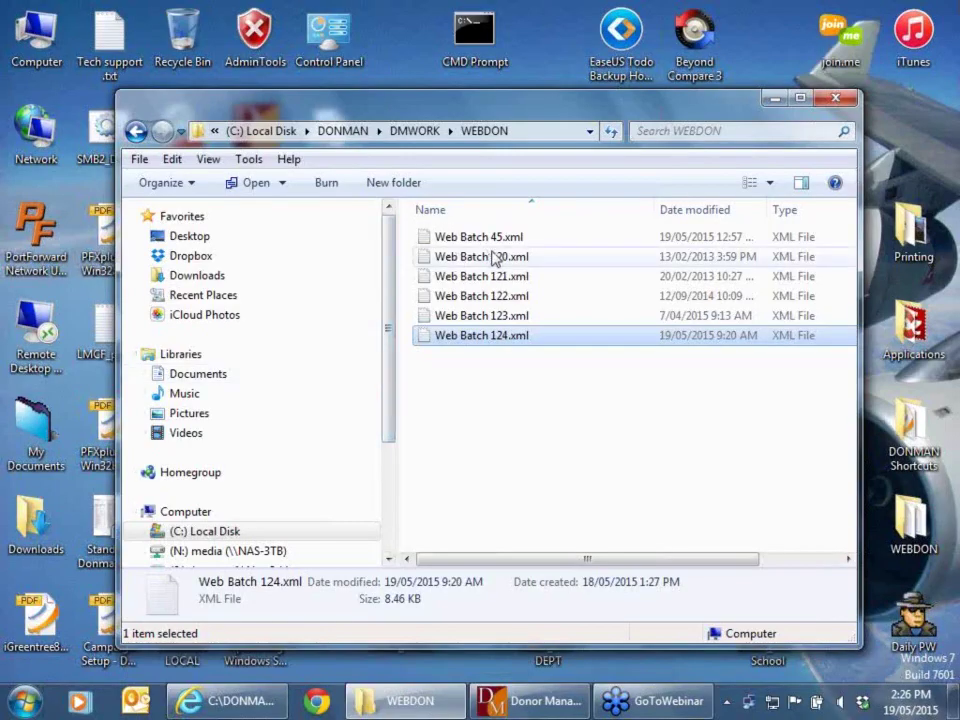
click(838, 100)
- Maximise Donor Management and start a web donations import reading Web Batch 124.xml
click(524, 705)
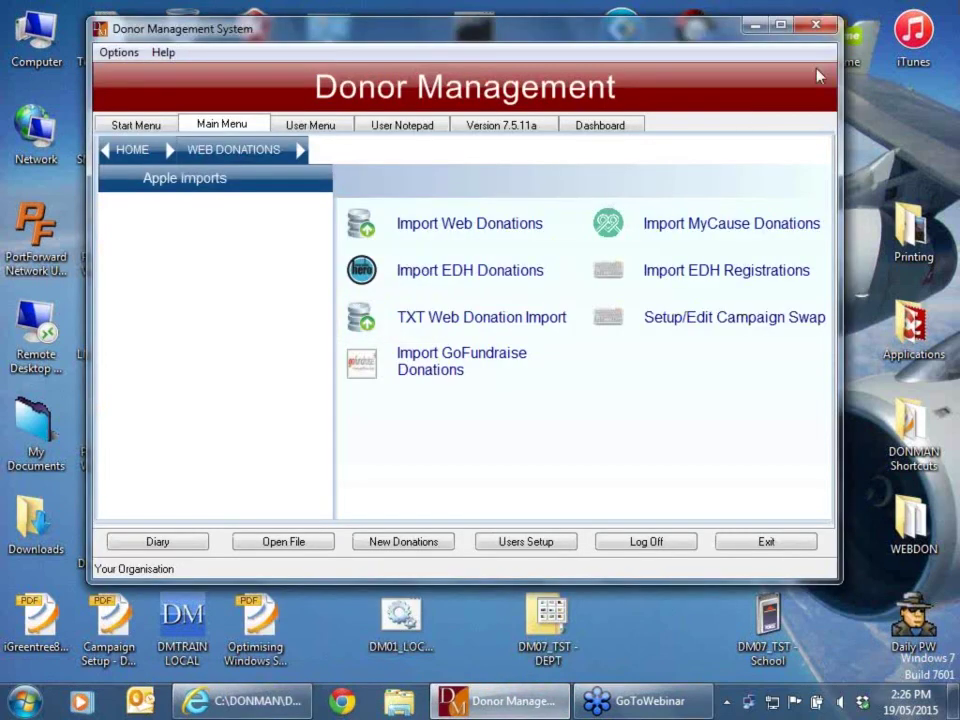
click(780, 27)
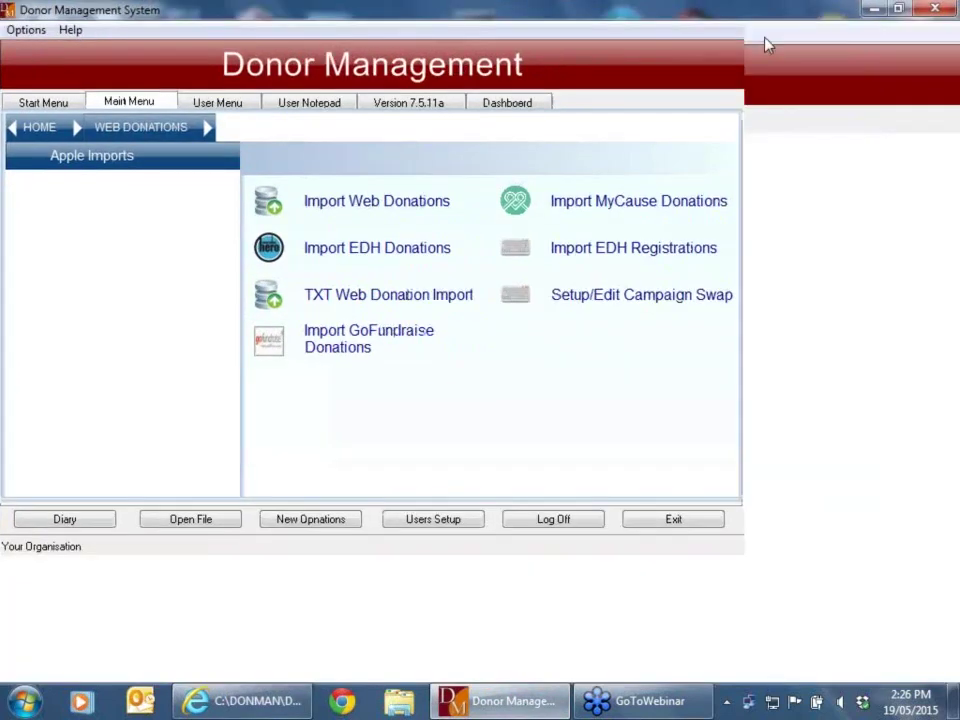
click(390, 222)
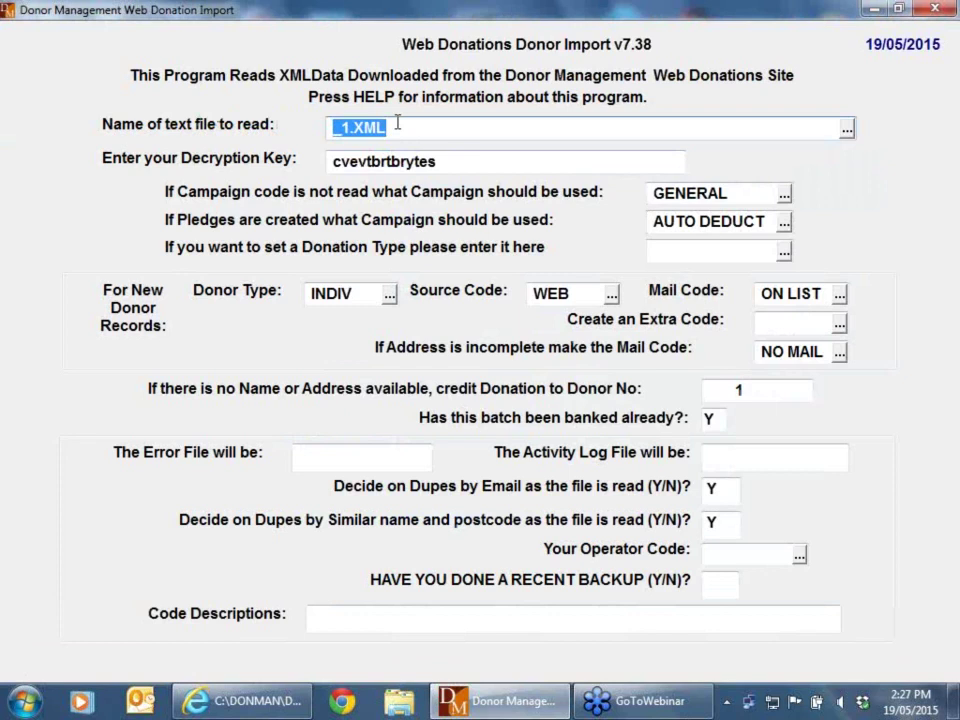
click(847, 130)
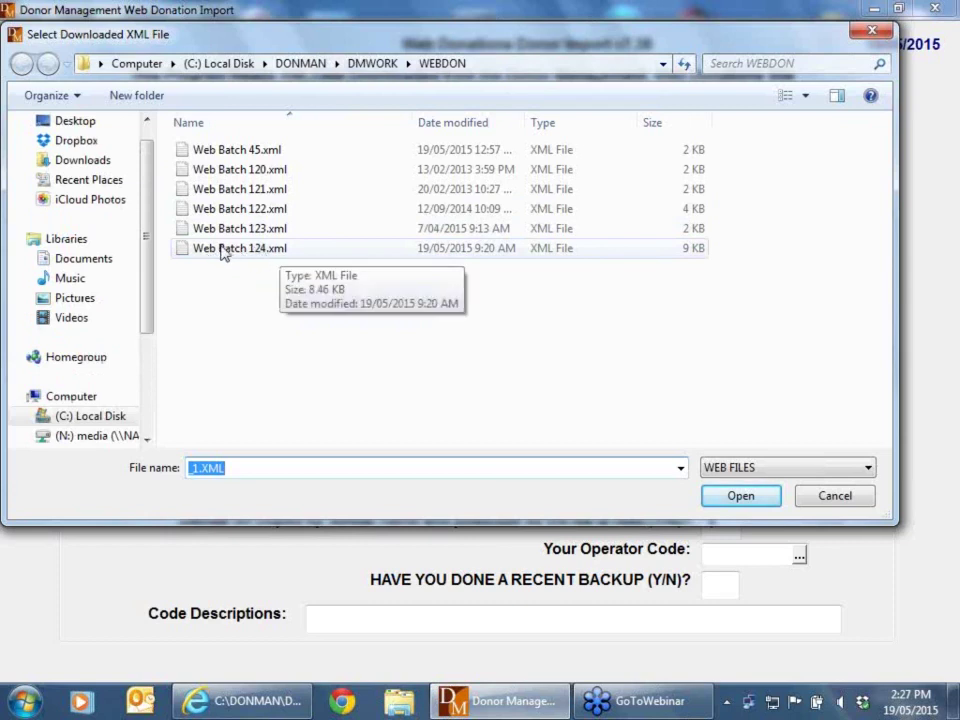
double_click(224, 250)
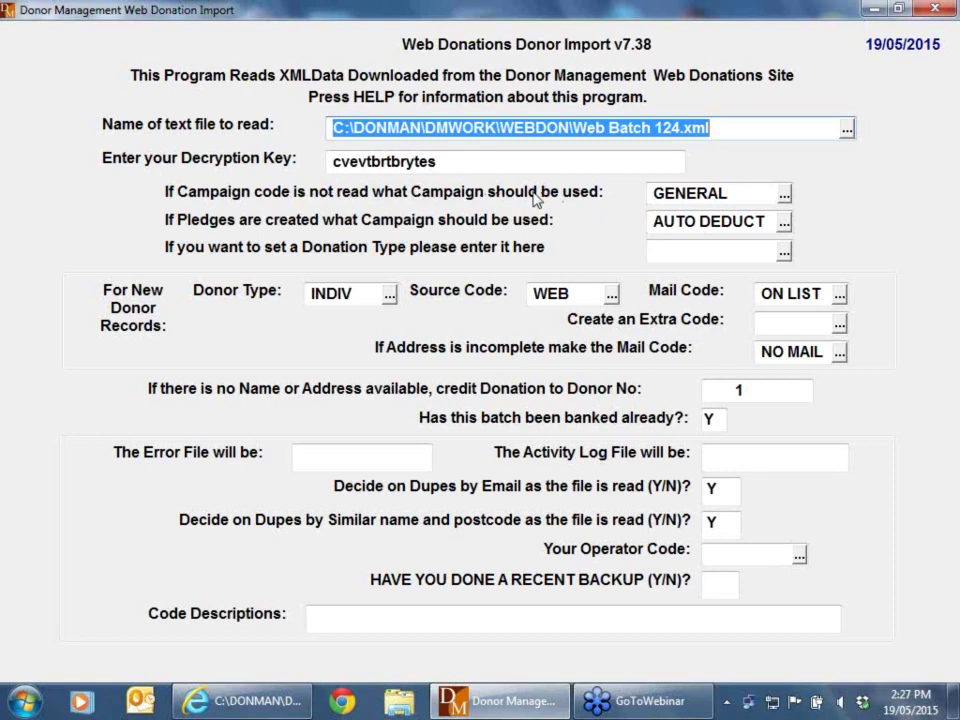
click(784, 195)
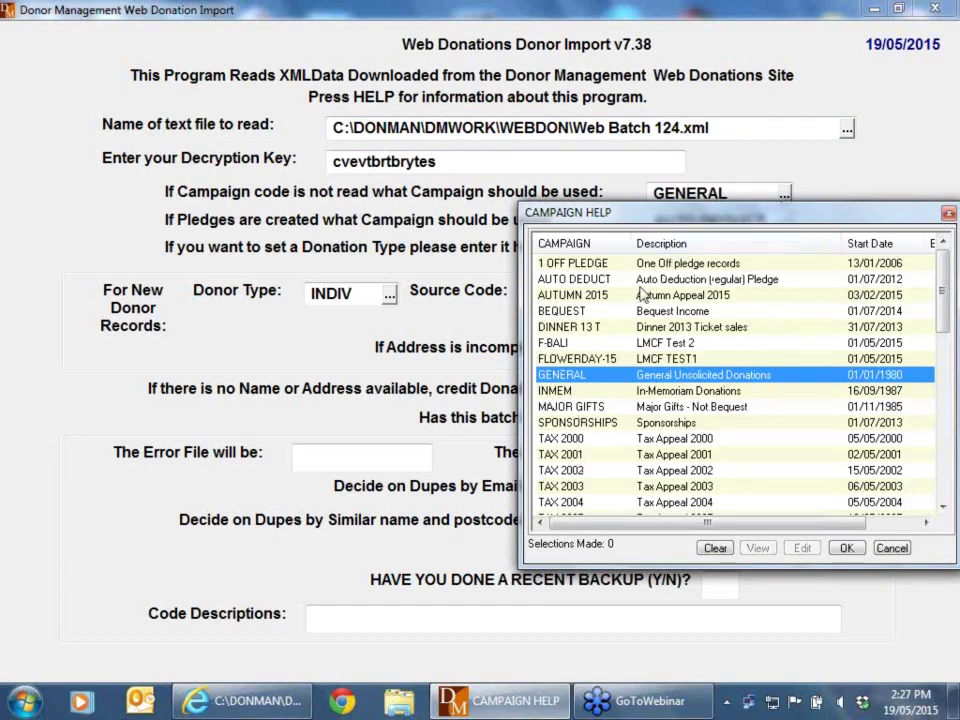
scroll(577, 457, down, 5)
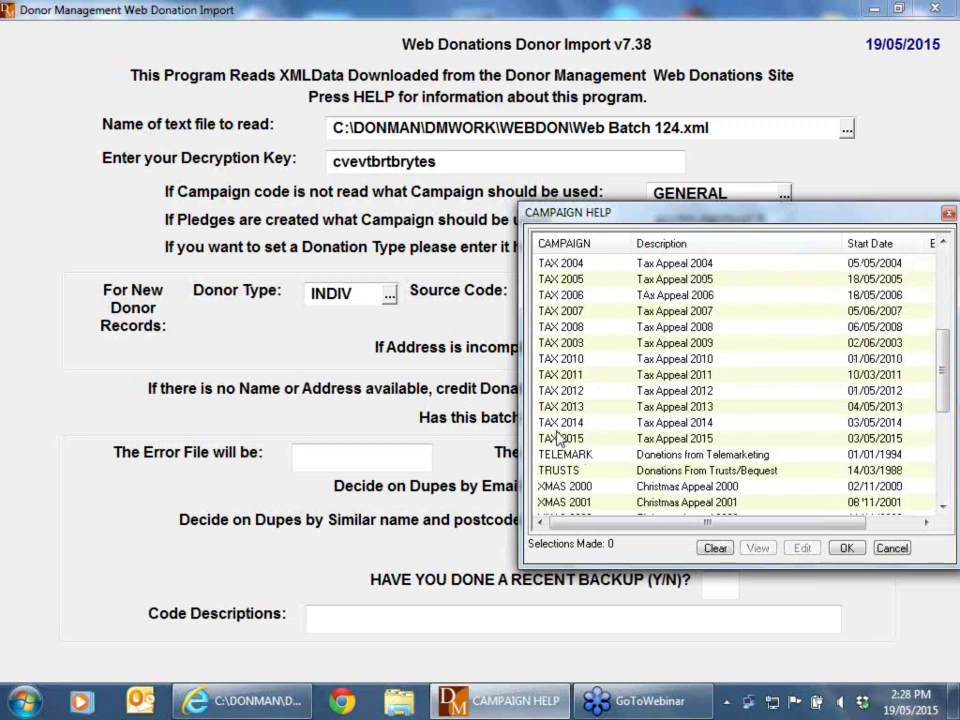
click(893, 549)
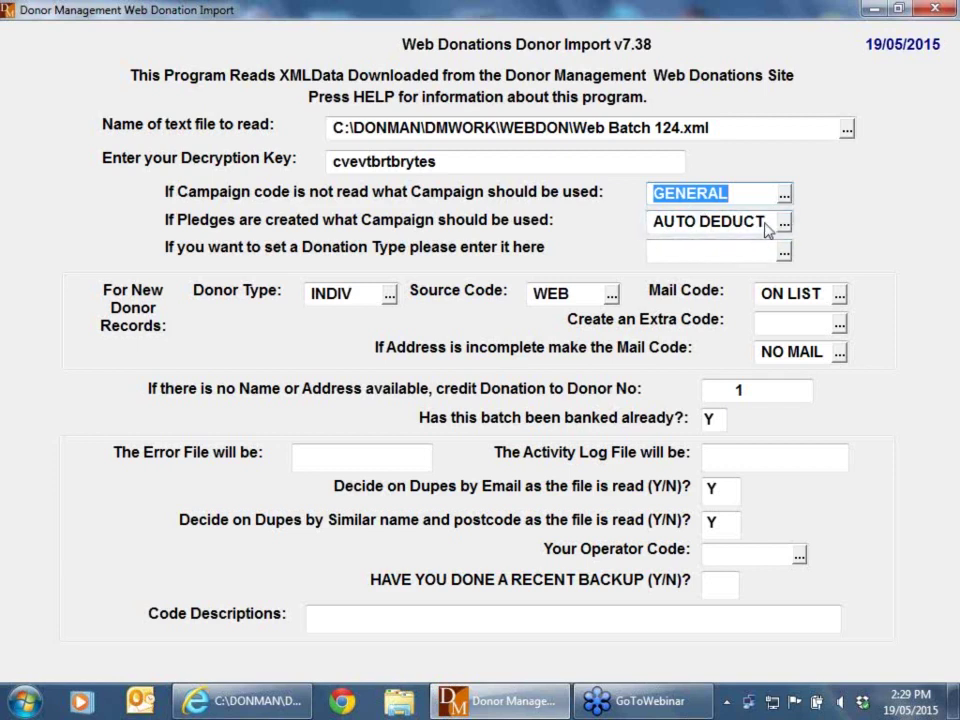
click(664, 251)
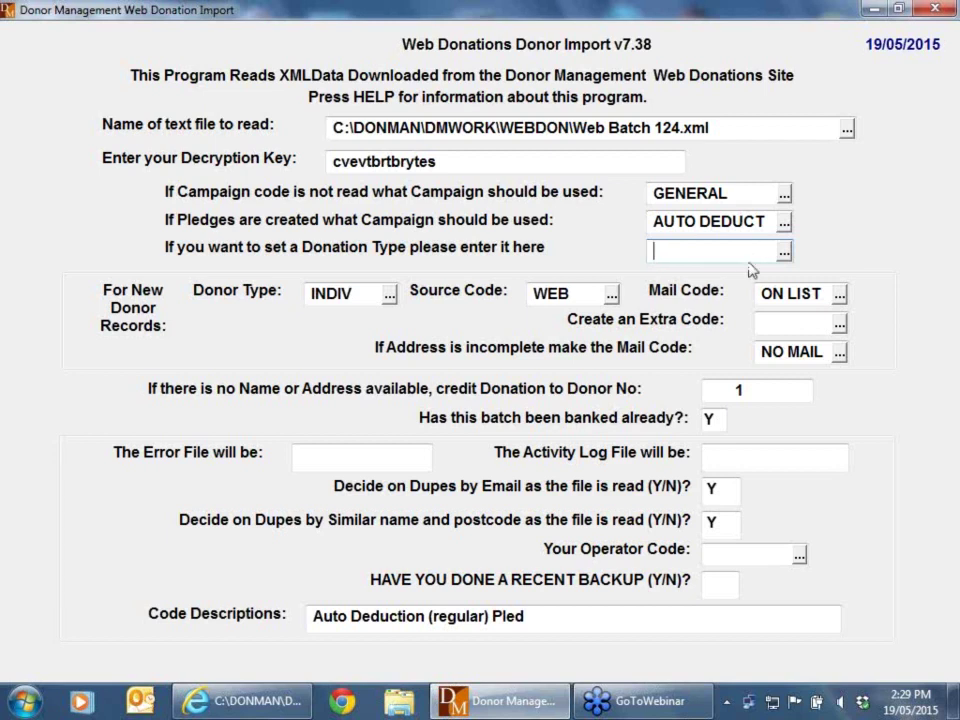
click(784, 251)
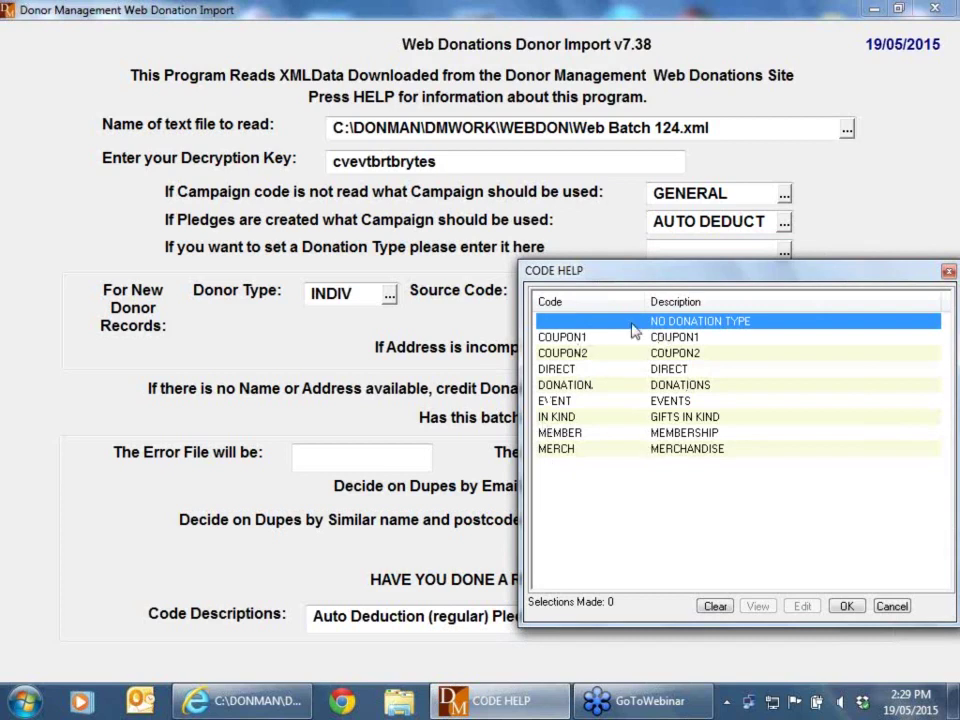
click(891, 606)
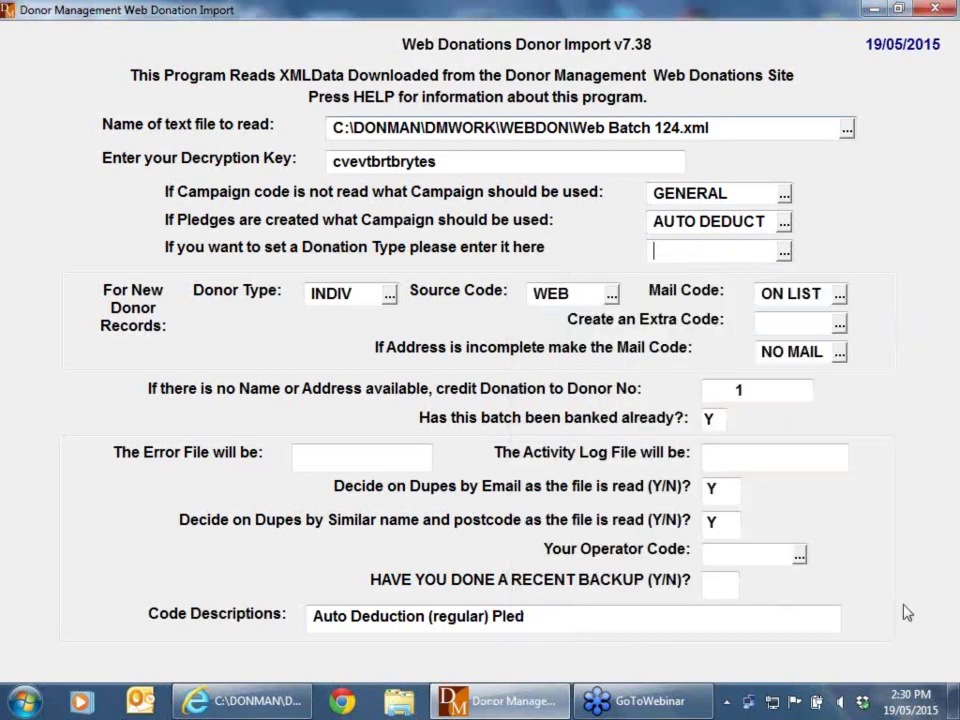
click(938, 9)
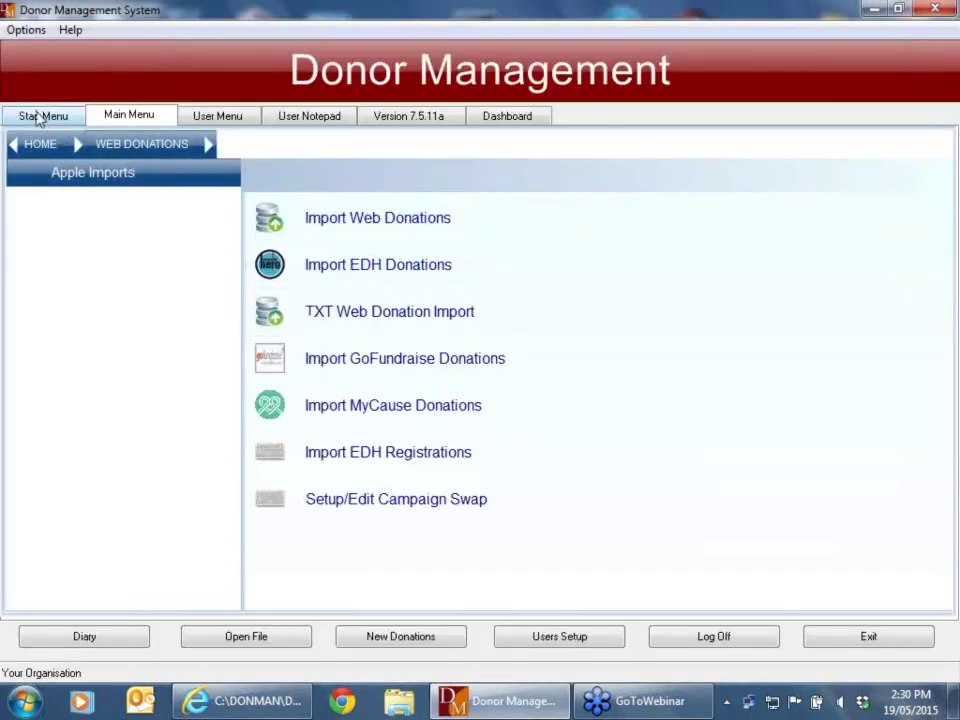
- Under Campaign Set-up, add donation type WEB, 'Web Donation', unarchived and shown in popup lists
click(34, 117)
click(422, 445)
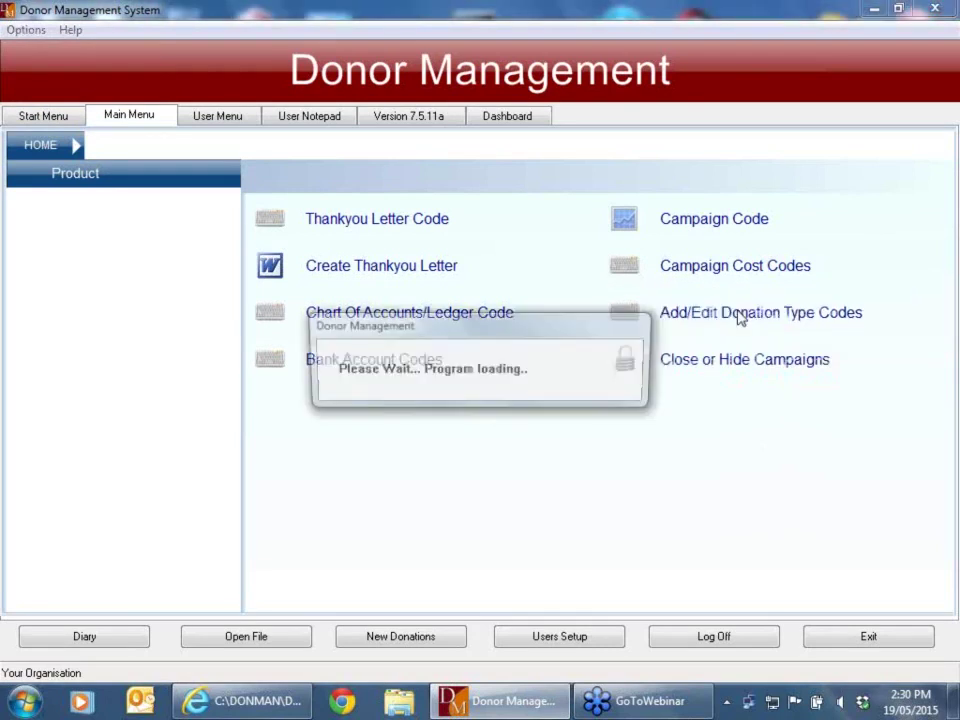
text(web)
key(Return)
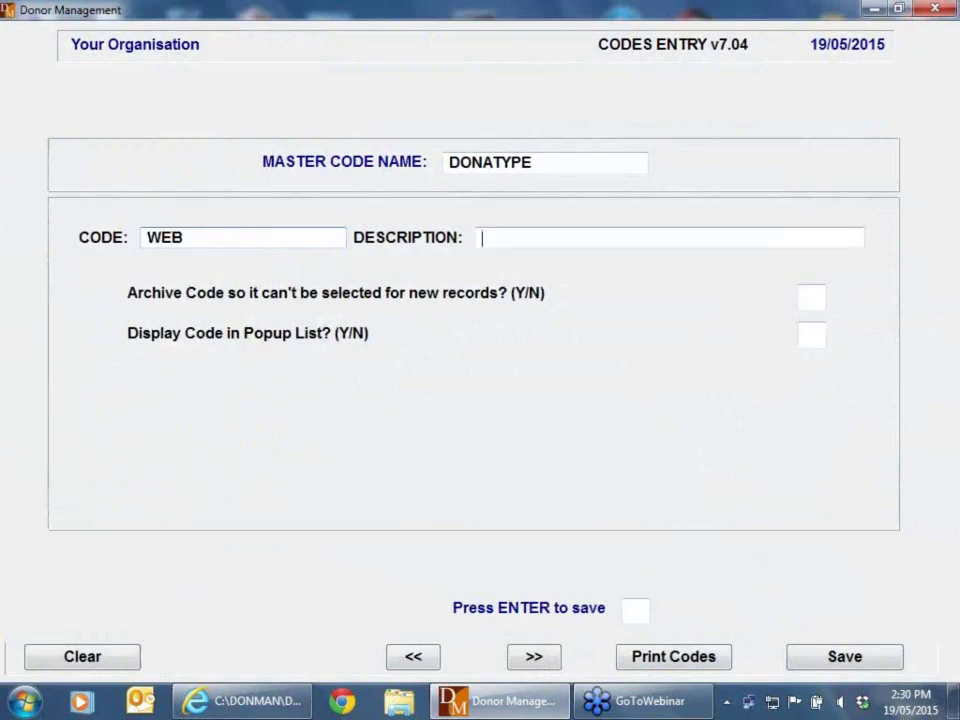
text(We)
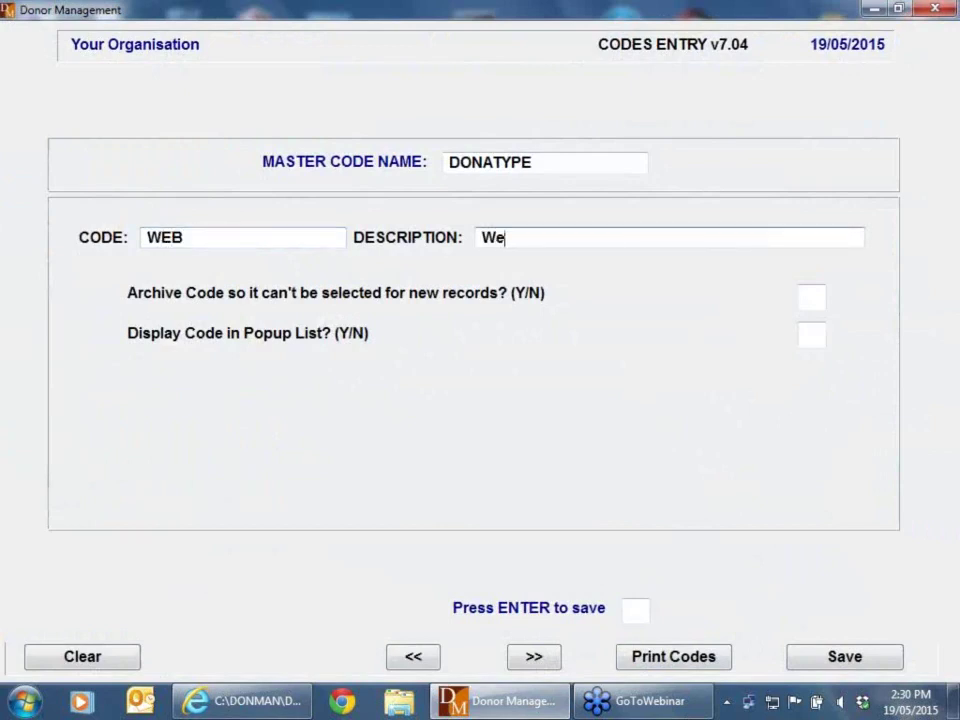
text(b Donation)
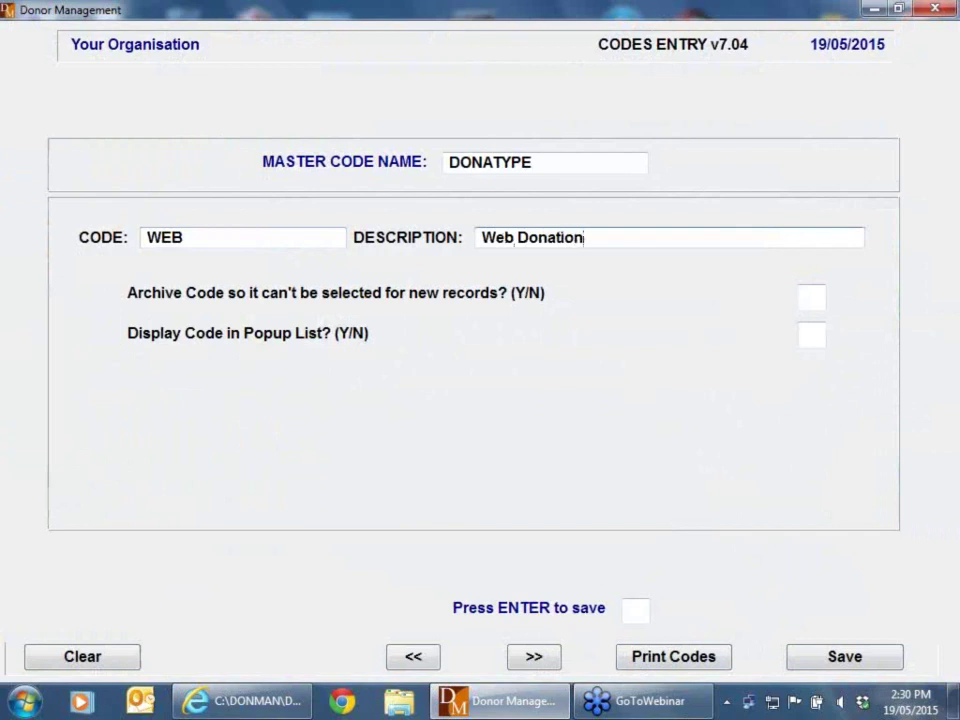
key(Return)
key(Return)
key(Return)
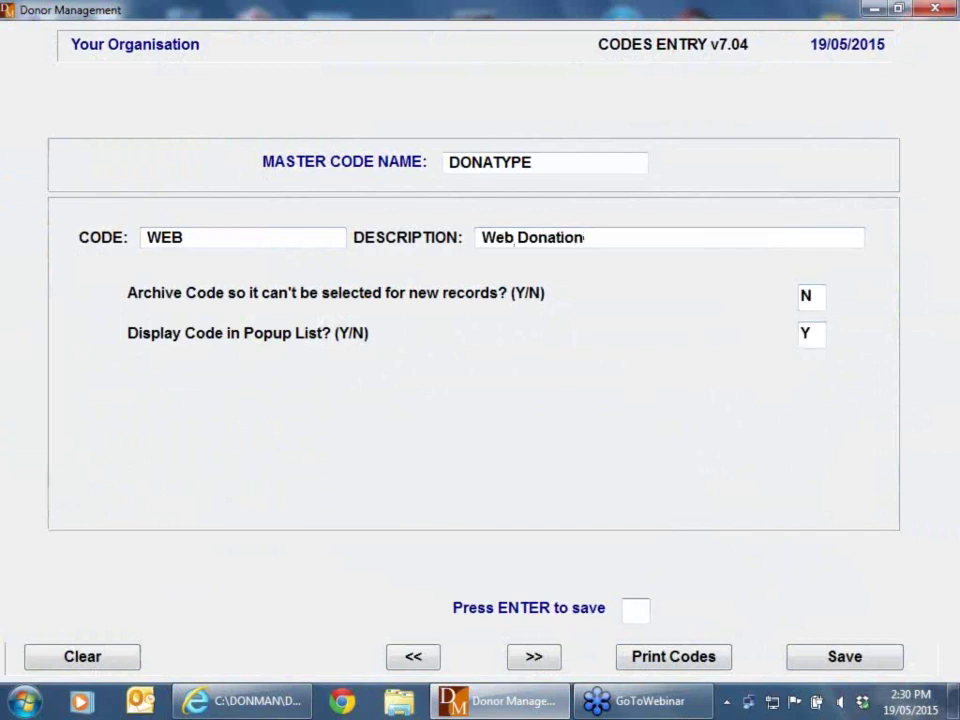
key(Return)
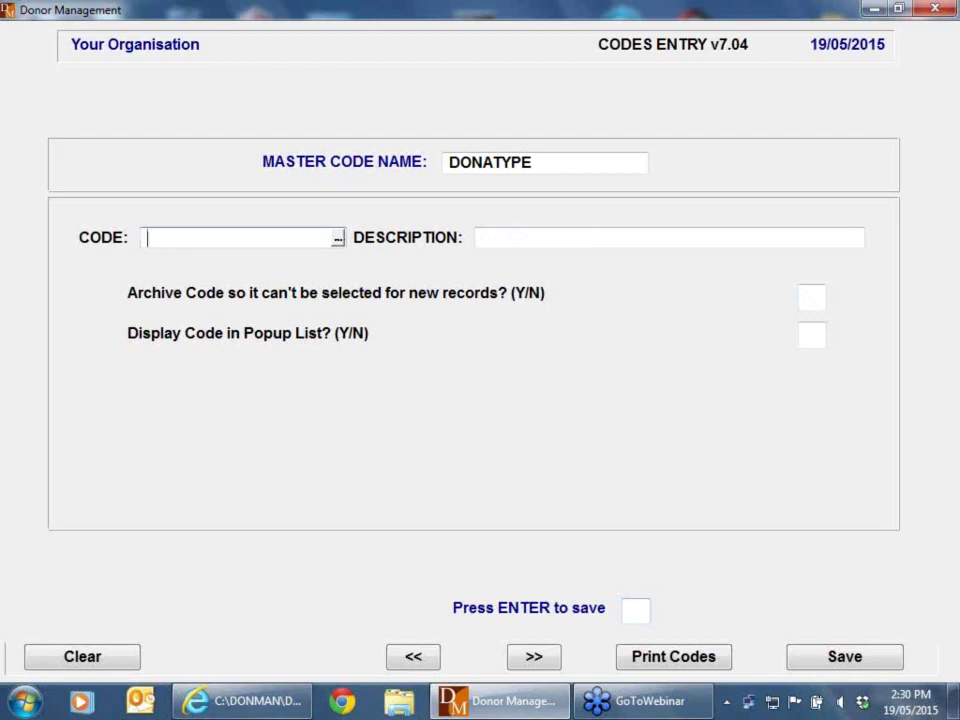
key(Escape)
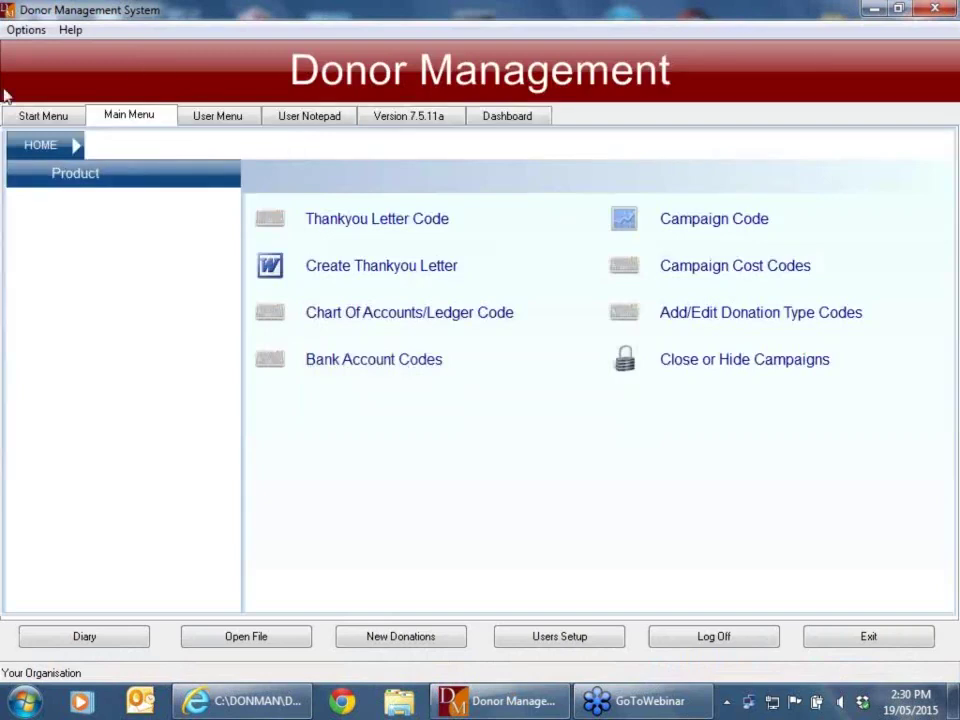
- Reopen the web donations import form with Web Batch 124.xml as the file to read
click(30, 114)
click(166, 262)
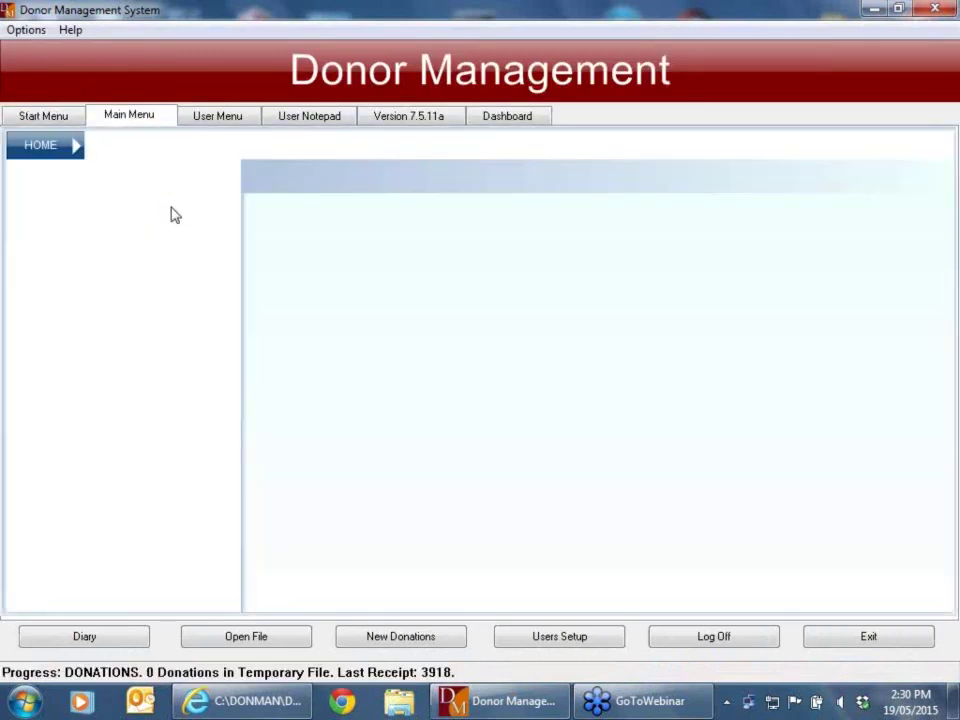
click(115, 231)
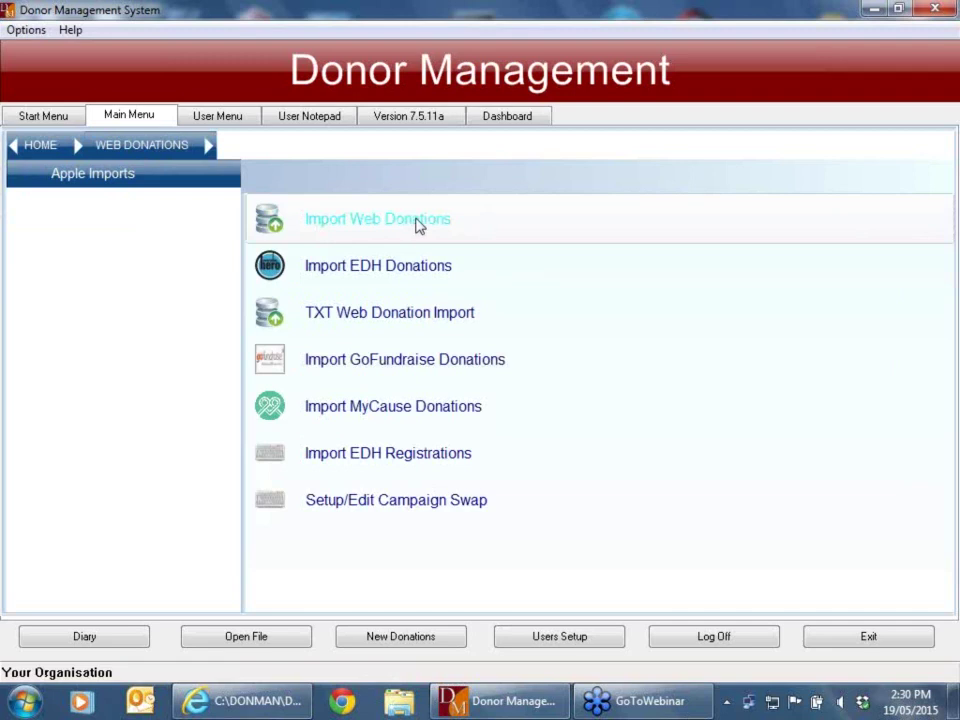
click(418, 225)
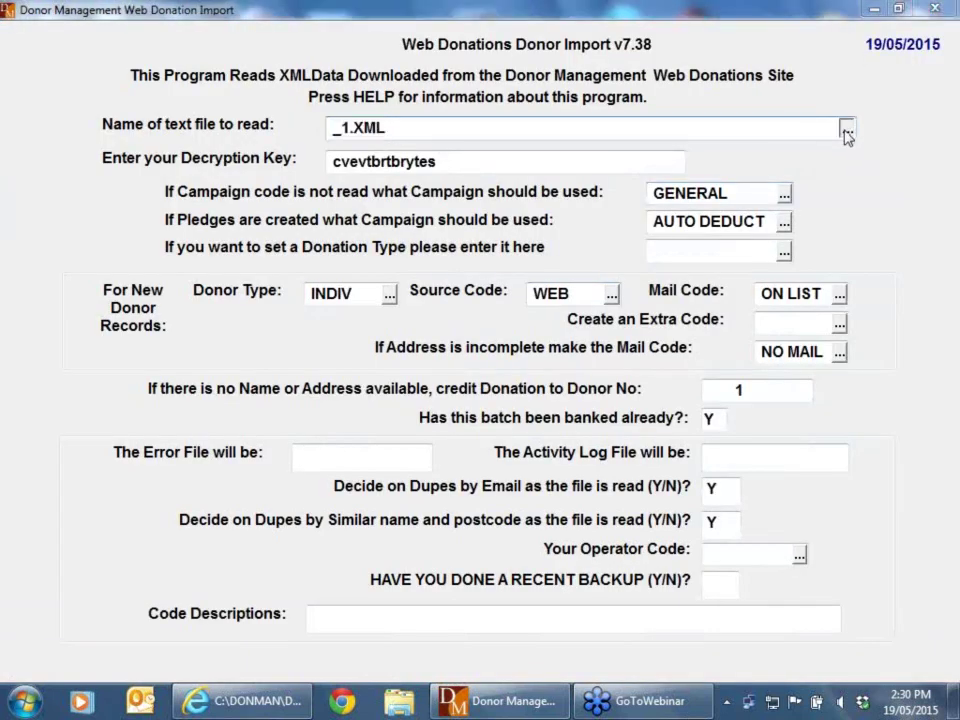
click(846, 130)
double_click(238, 248)
- Set the import's Donation Type to WEB from the code list
key(Tab)
key(Tab)
key(Tab)
key(Tab)
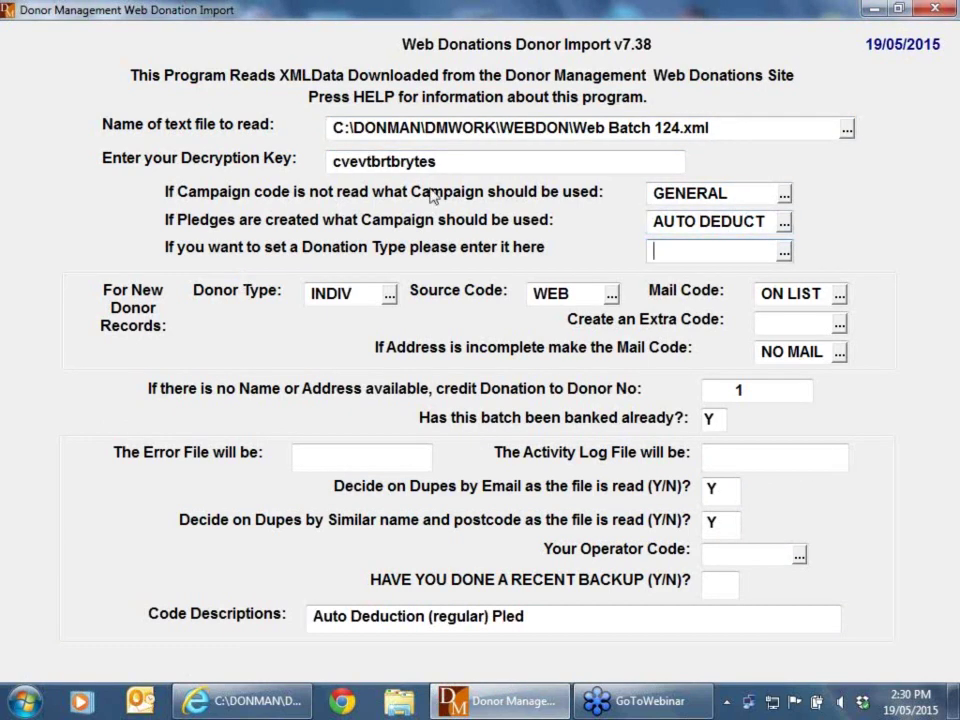
click(784, 252)
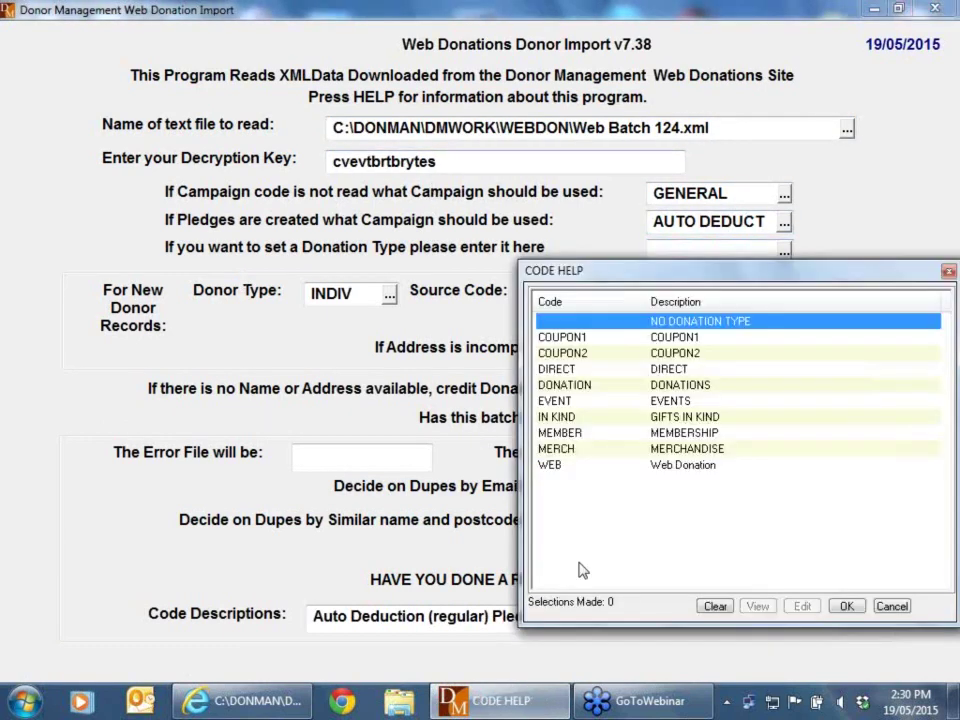
double_click(553, 466)
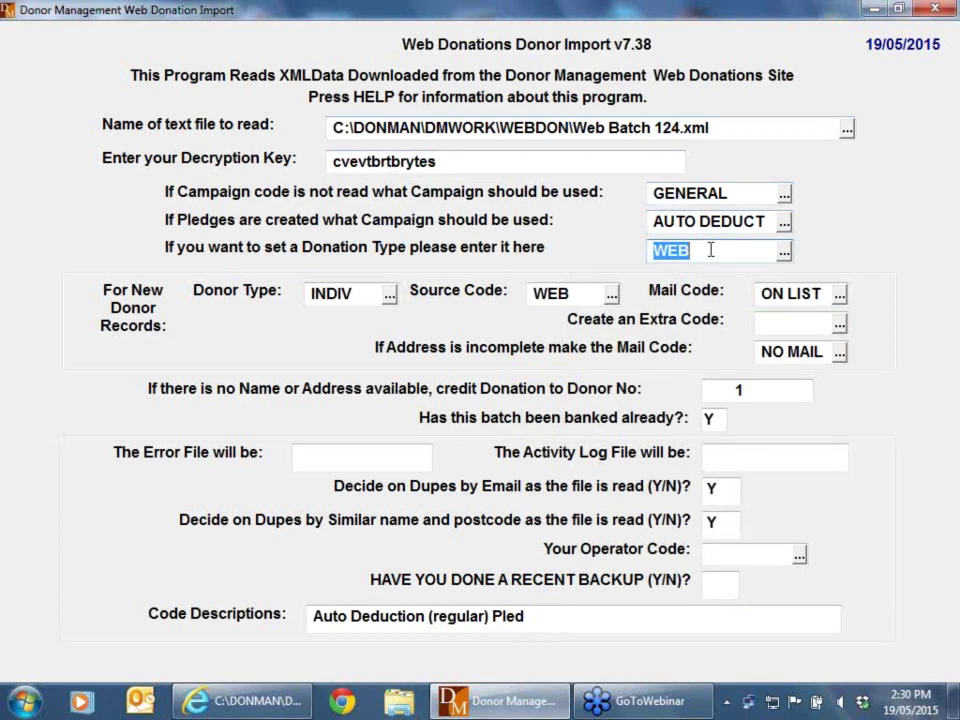
key(Tab)
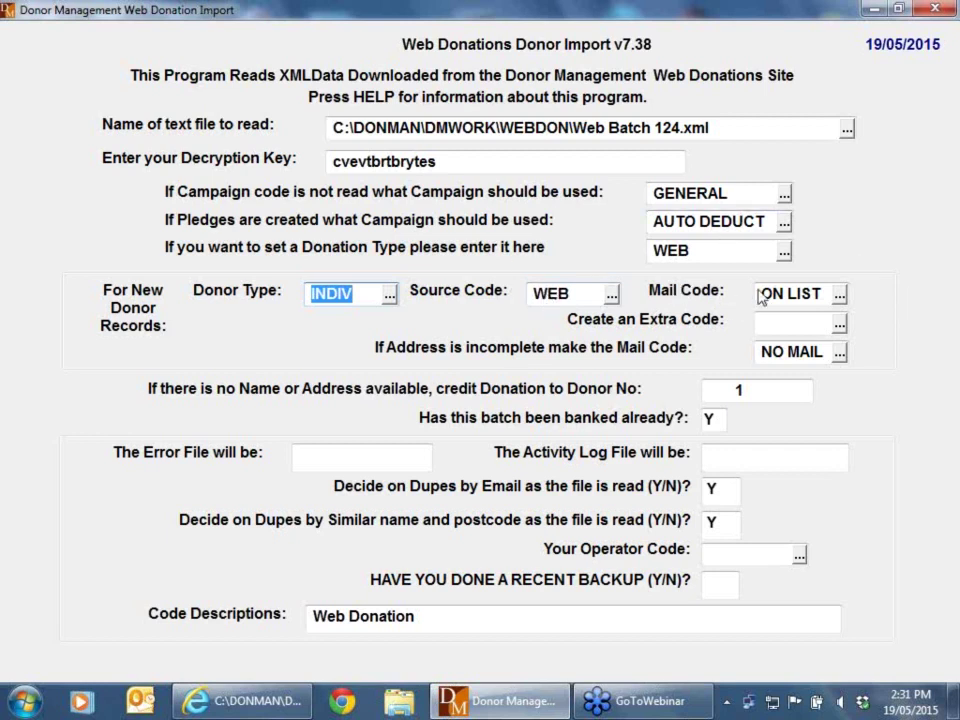
click(839, 296)
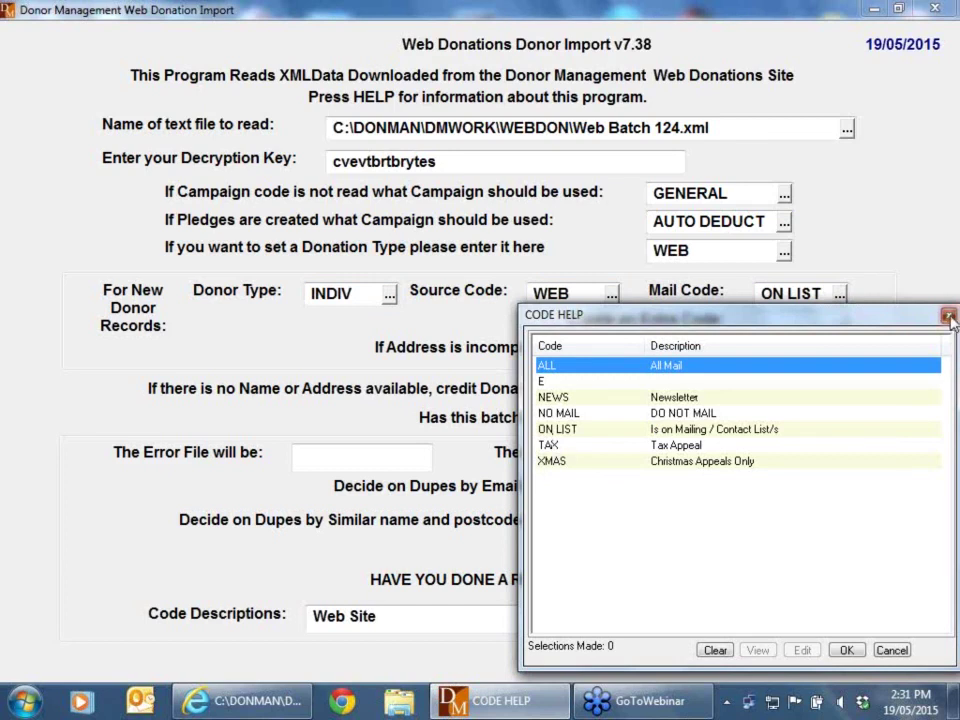
click(949, 317)
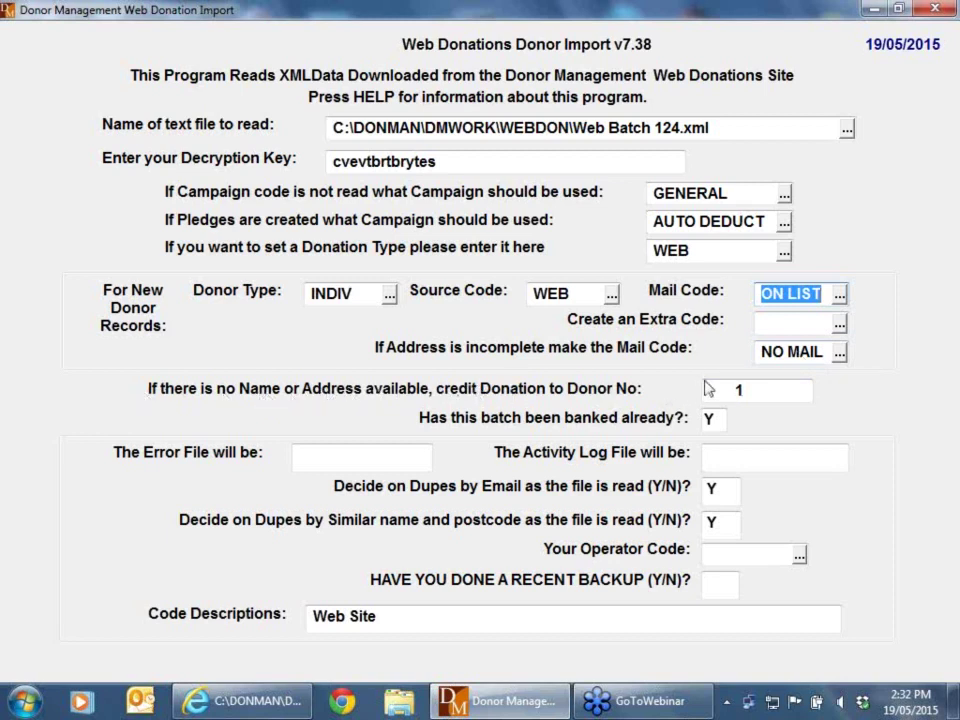
- Keep donor 1 for nameless donations and confirm the batch is already banked (Y)
click(758, 393)
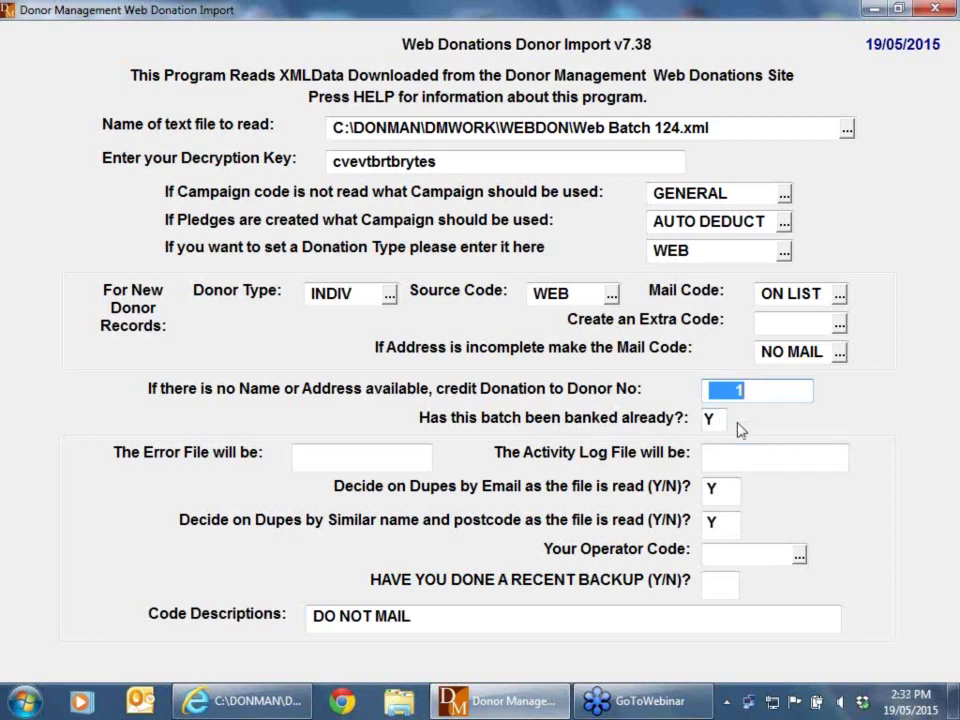
key(Tab)
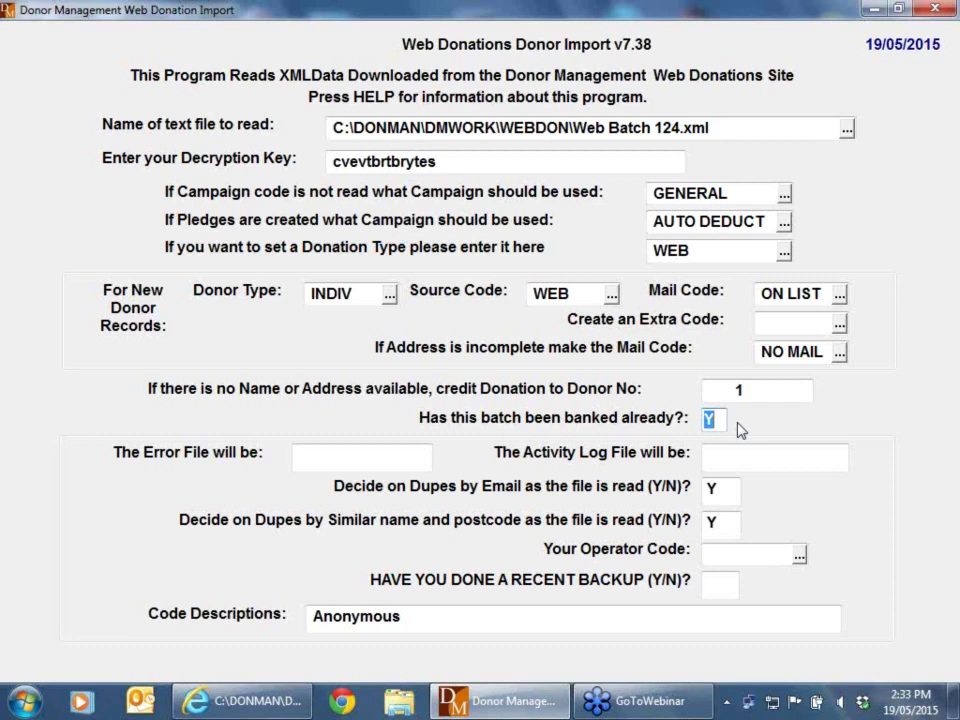
key(Return)
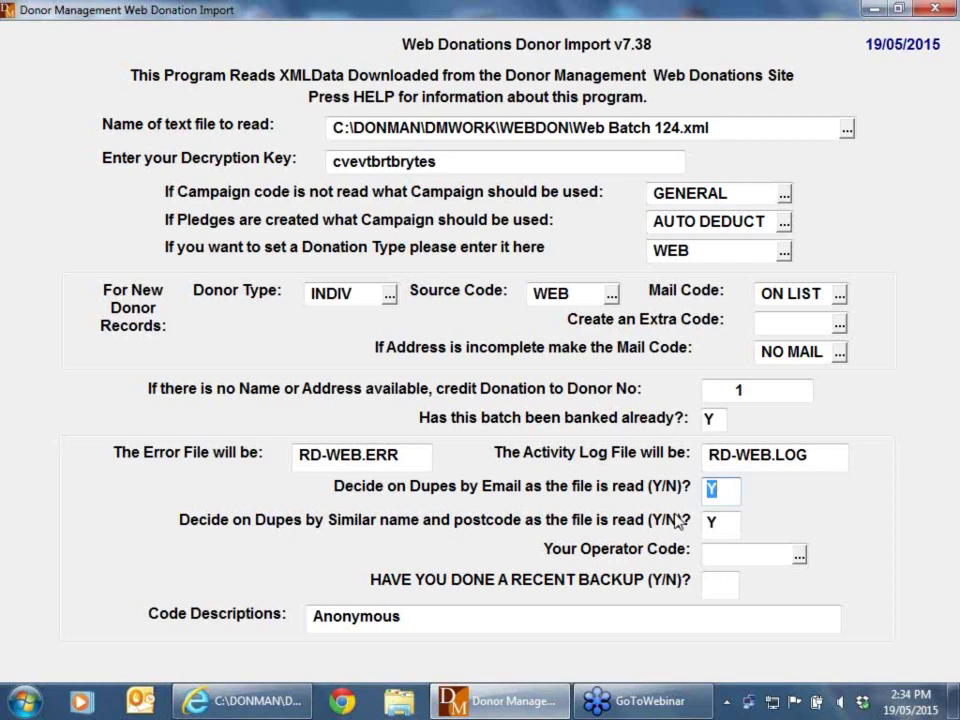
- Accept both duplicate checks, enter the operator code, confirm backup Y, and start the import
key(Return)
key(Return)
text(GAL)
key(Return)
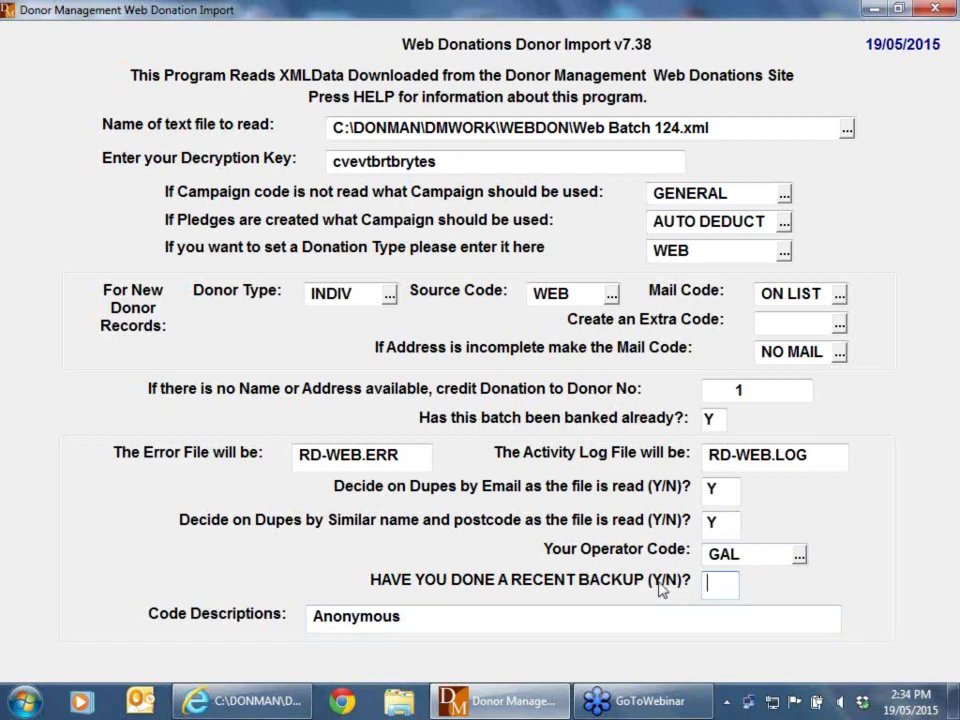
text(Y)
key(Return)
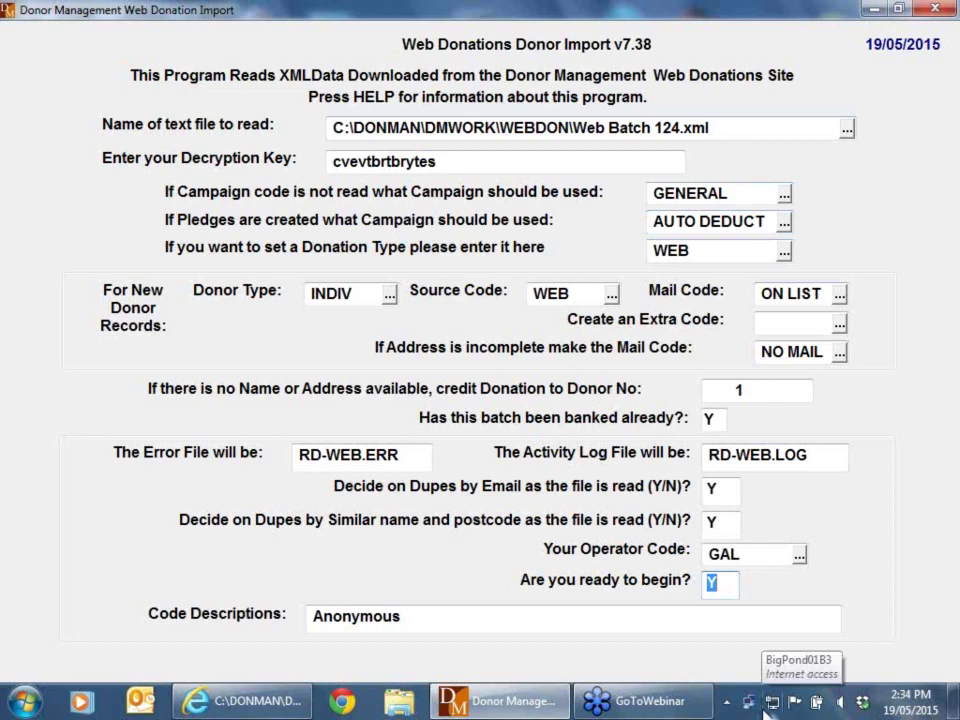
key(Return)
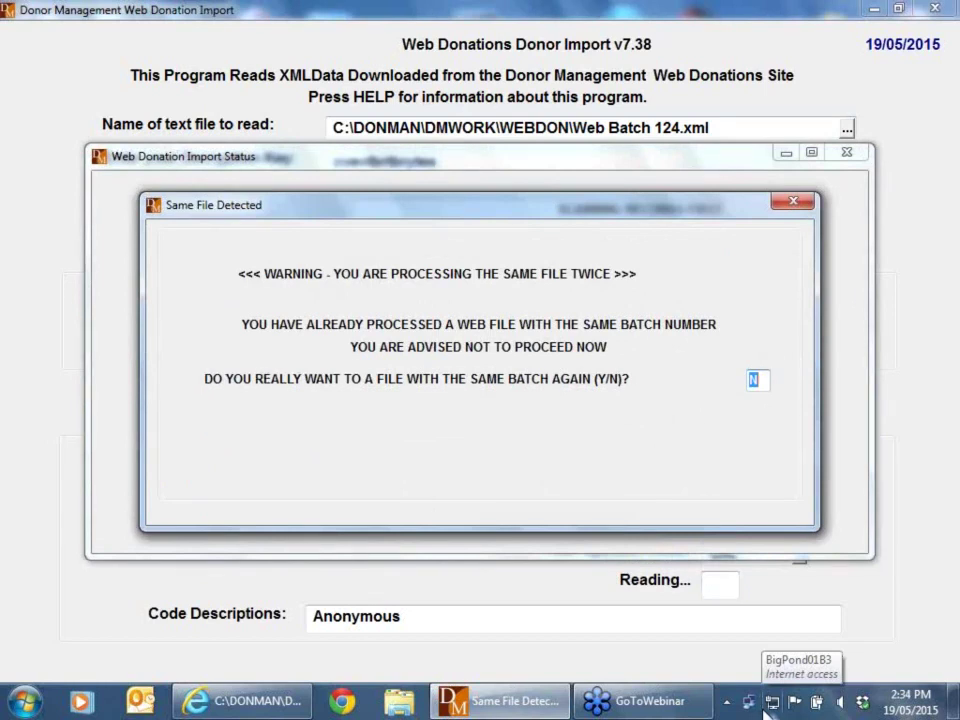
- Answer Y to the Same File Detected prompt to reprocess batch 124
text(Y)
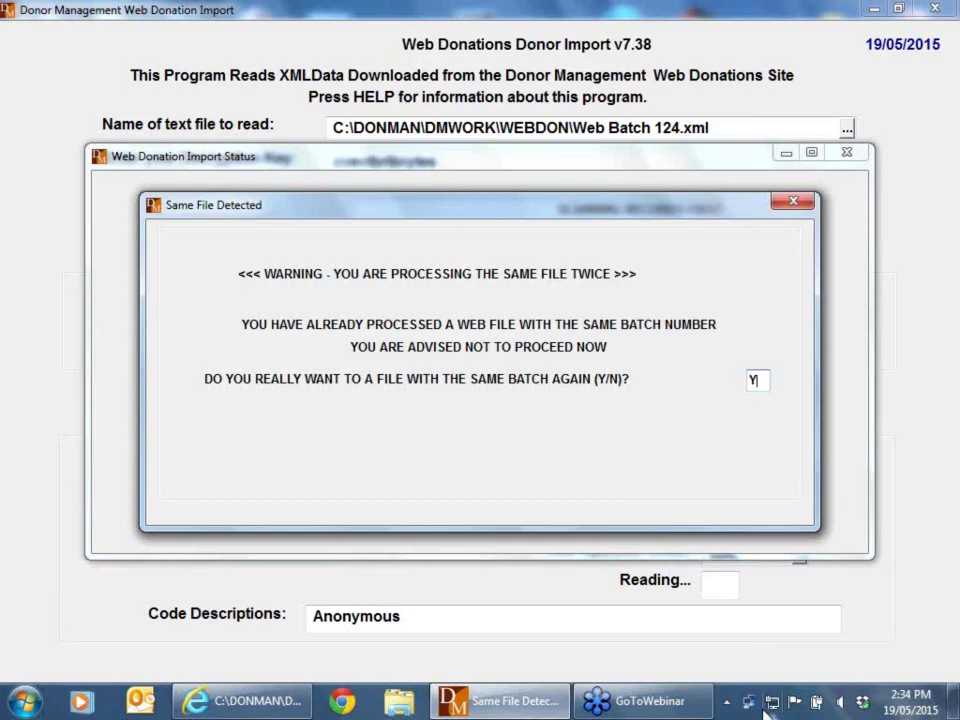
key(Return)
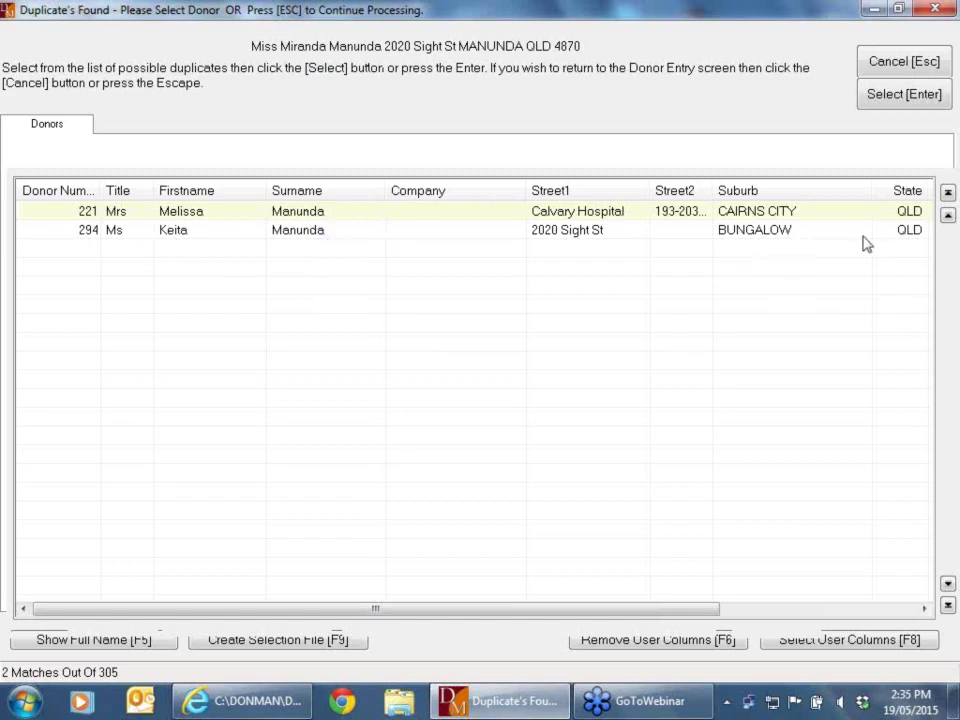
- Check the two possible duplicates' Email column, then keep the incoming donor as new
click(797, 608)
click(797, 608)
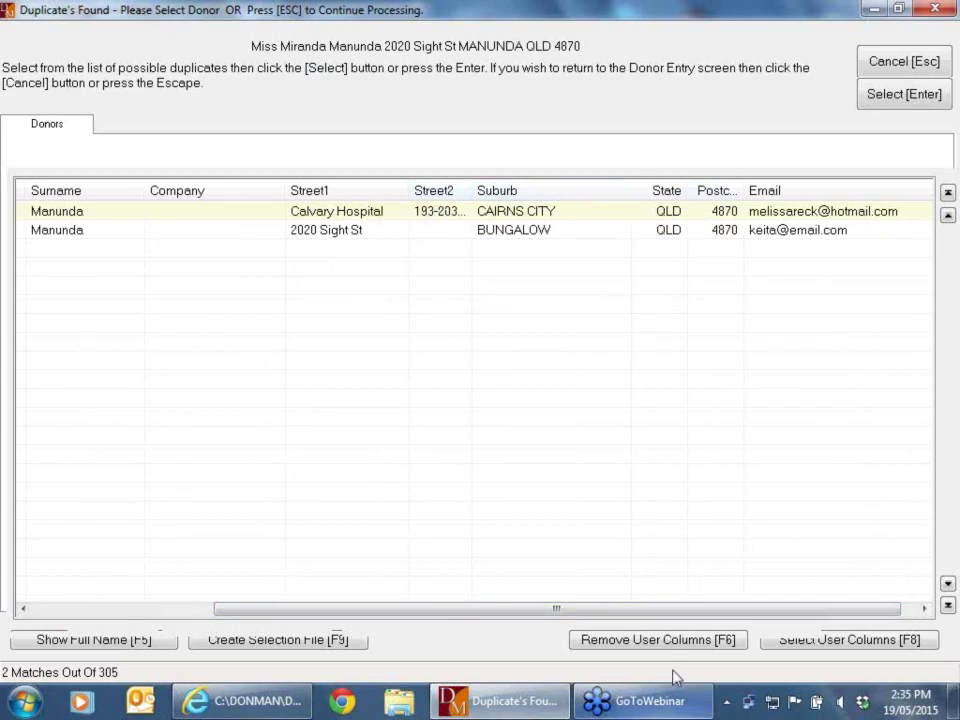
drag(360, 610, 163, 628)
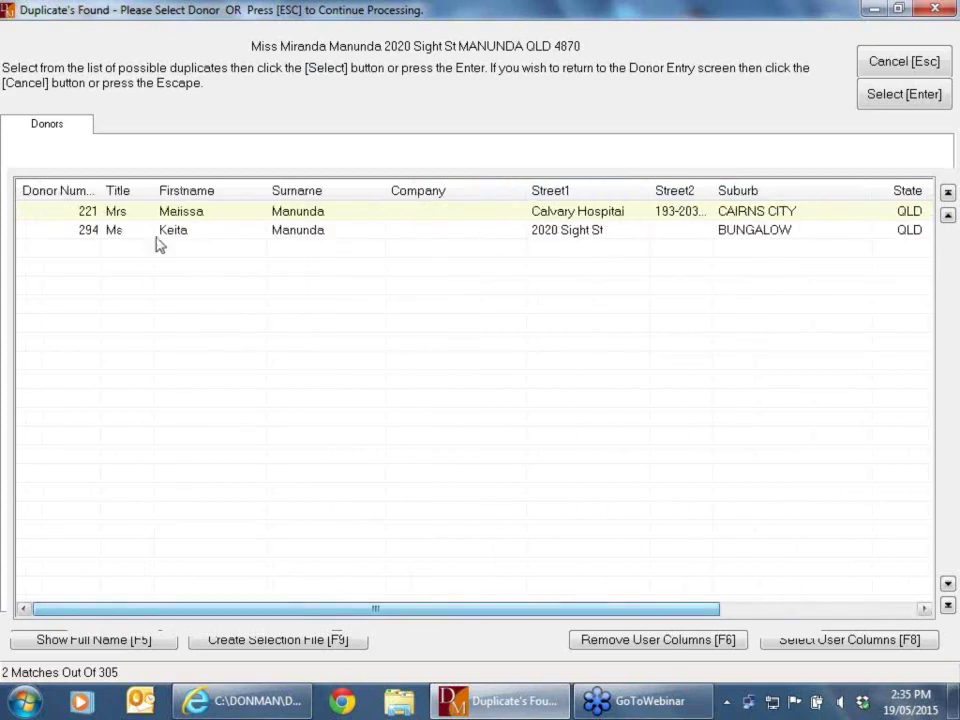
click(886, 66)
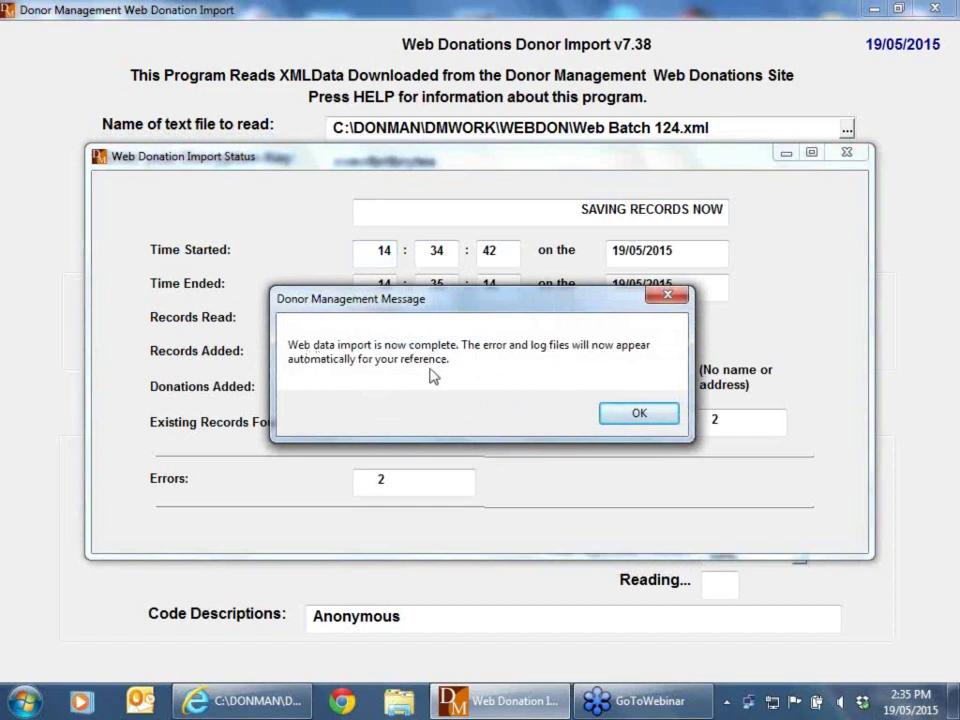
- Acknowledge the import completion message so the RD-WEB.ERR error report opens
click(635, 415)
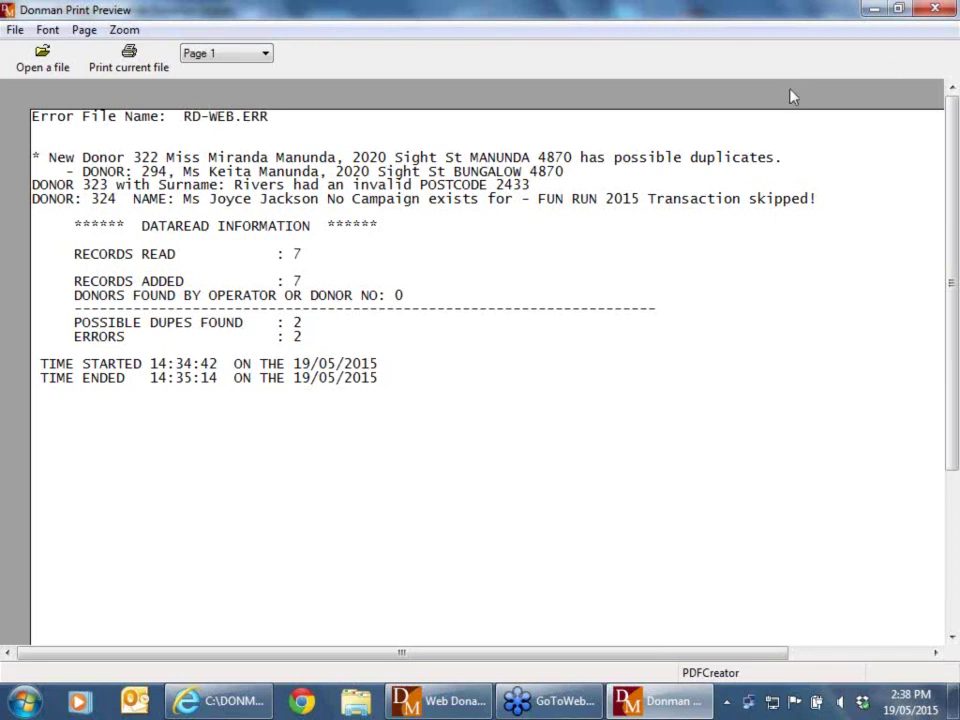
- Close the RD-WEB.ERR error report to bring up the RD-WEB.LOG import log
click(946, 12)
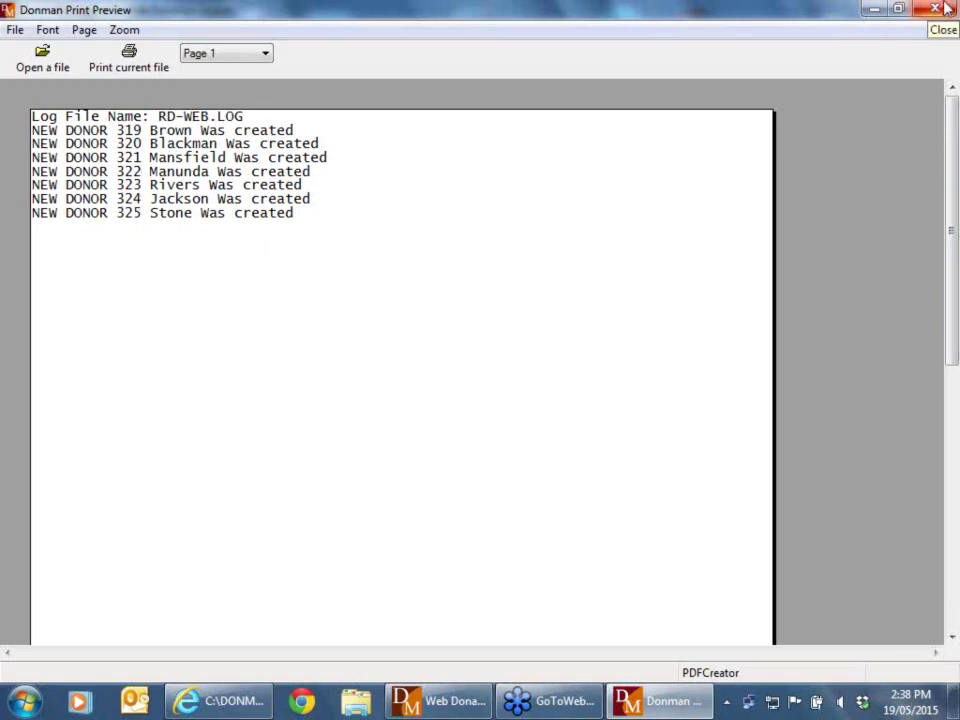
- Close the RD-WEB.LOG preview of new donors 319–325 and acknowledge the Finished message
click(944, 10)
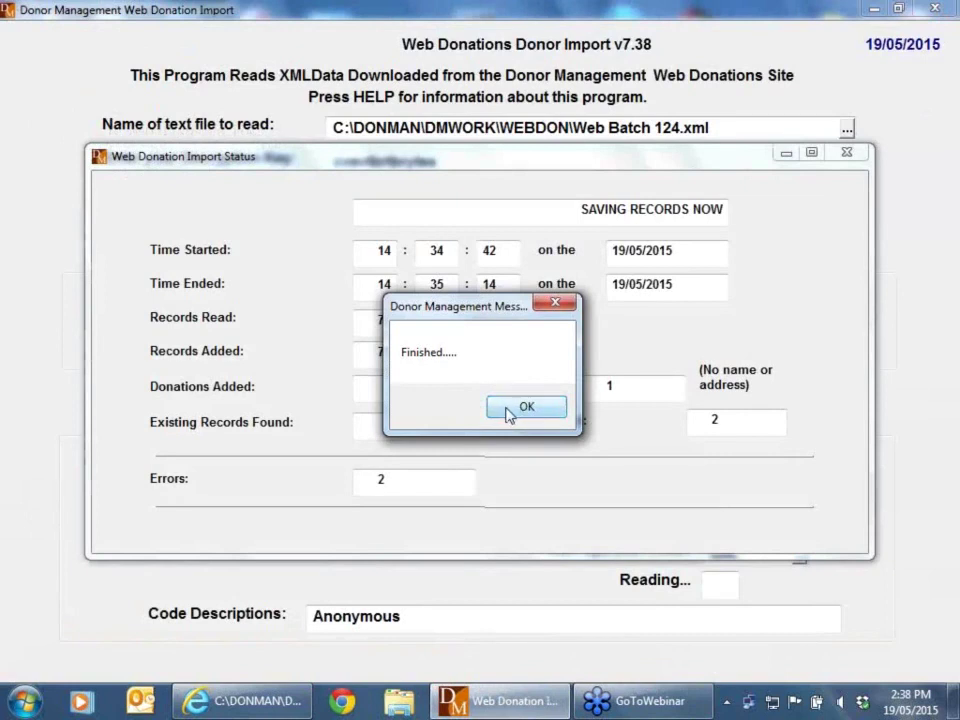
click(524, 407)
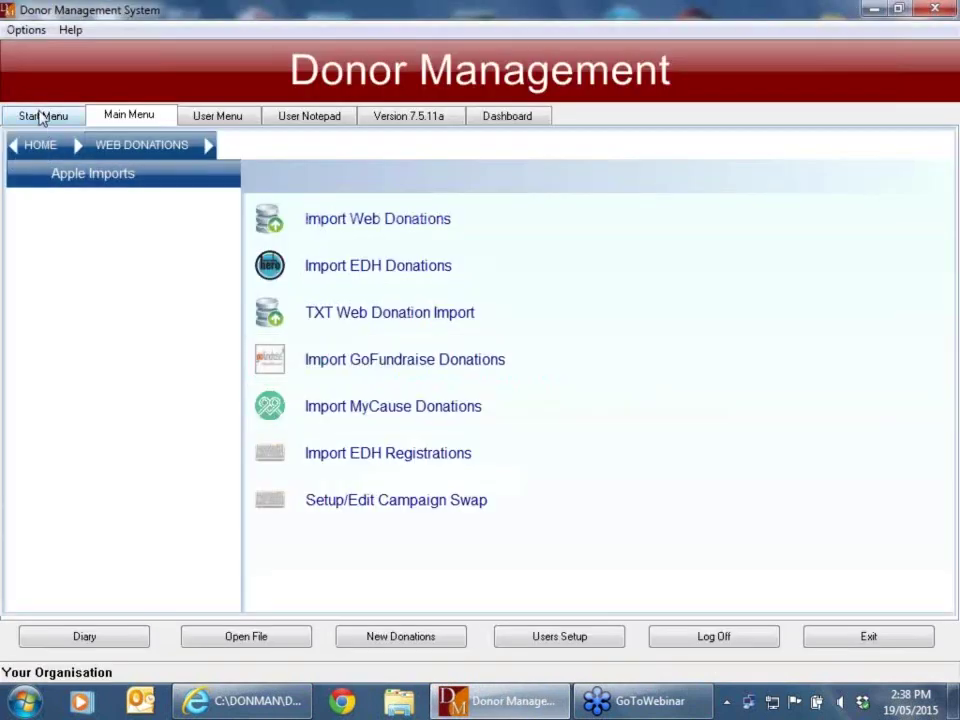
- Look at Donation Processing's Record Donations screen, then return to the Start Menu and launch Donor Entry
click(37, 117)
click(165, 205)
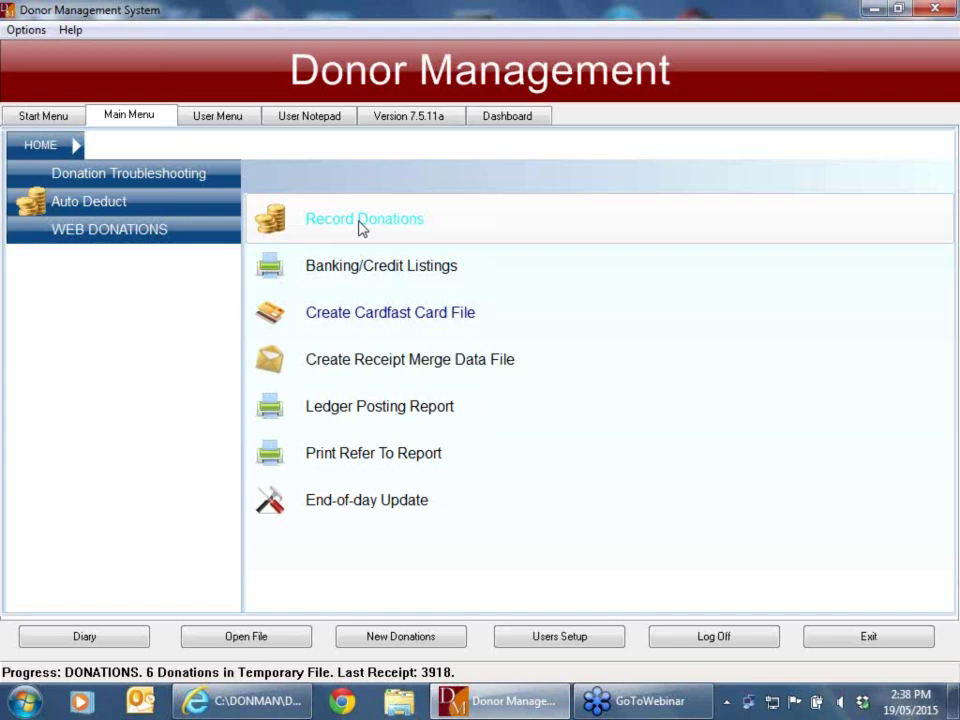
click(361, 227)
click(58, 121)
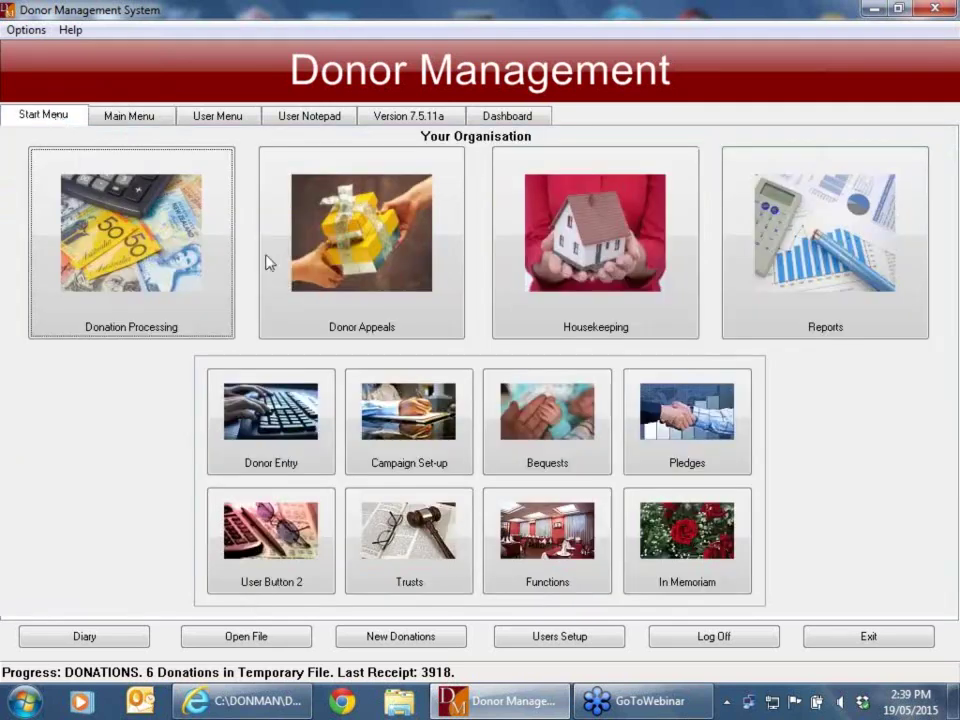
click(279, 423)
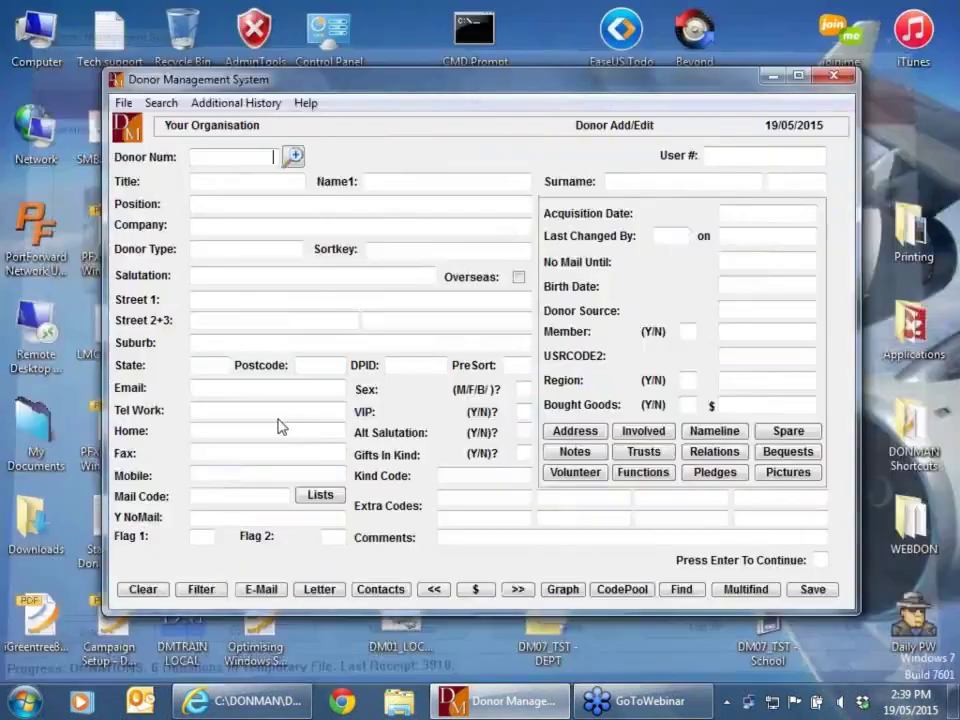
text(324)
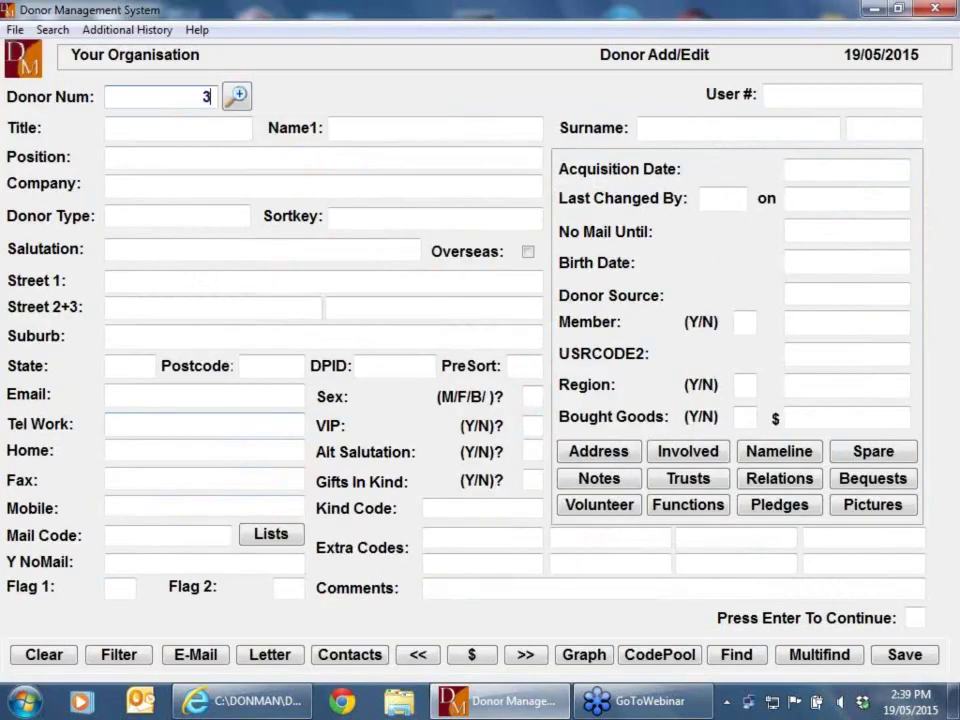
key(Return)
key(Return)
key(Return)
key(Return)
key(Return)
key(Return)
key(Return)
key(Return)
key(Return)
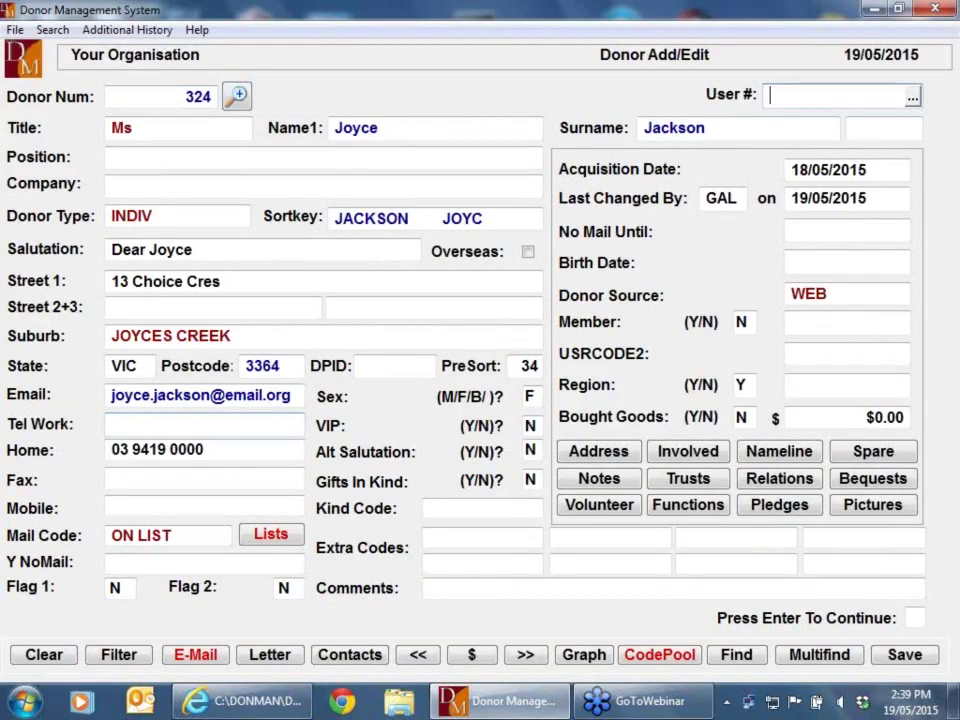
key(Return)
key(Return)
key(Return)
key(Return)
key(Return)
key(Return)
key(Return)
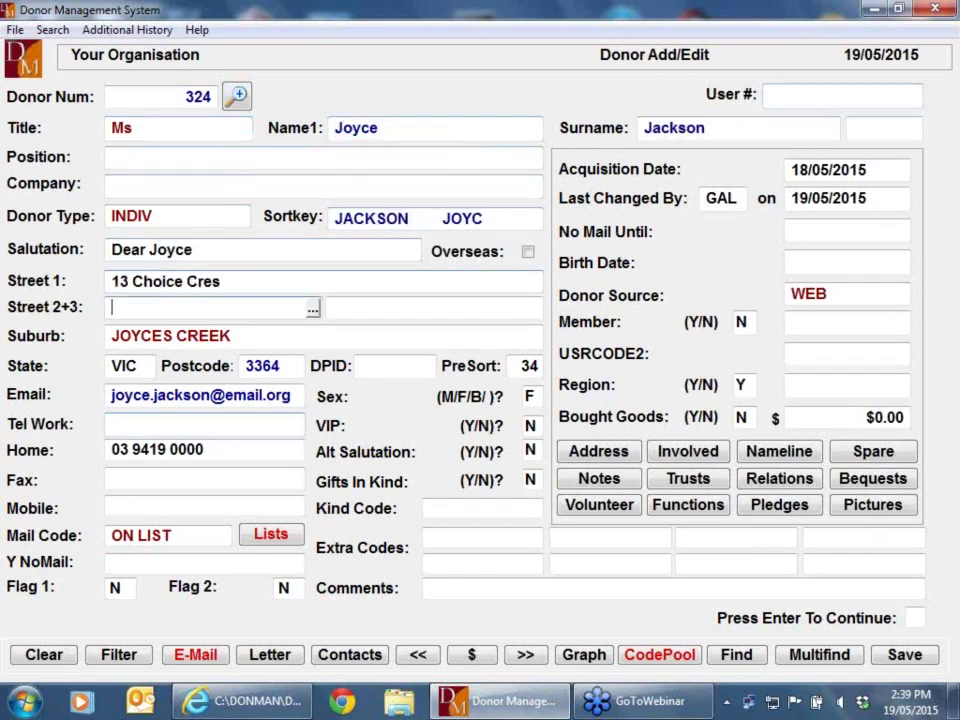
key(Up)
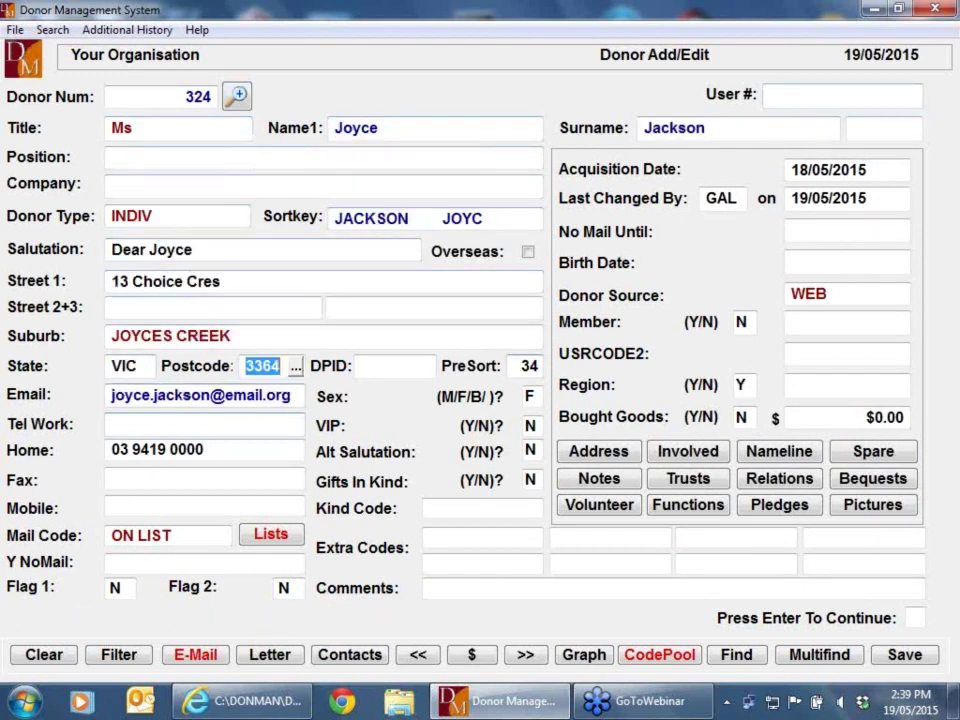
key(Up)
key(Up)
key(Up)
key(Down)
key(Down)
key(Return)
key(Return)
key(Down)
key(Down)
key(Up)
key(Up)
key(Up)
key(Up)
key(Return)
key(Up)
key(Up)
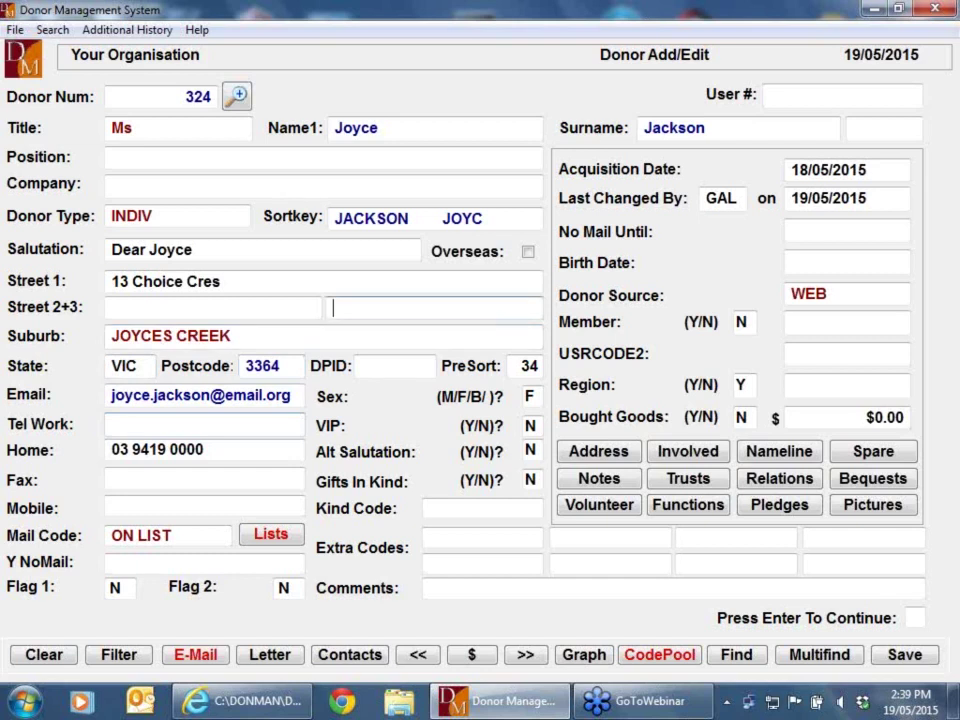
key(Down)
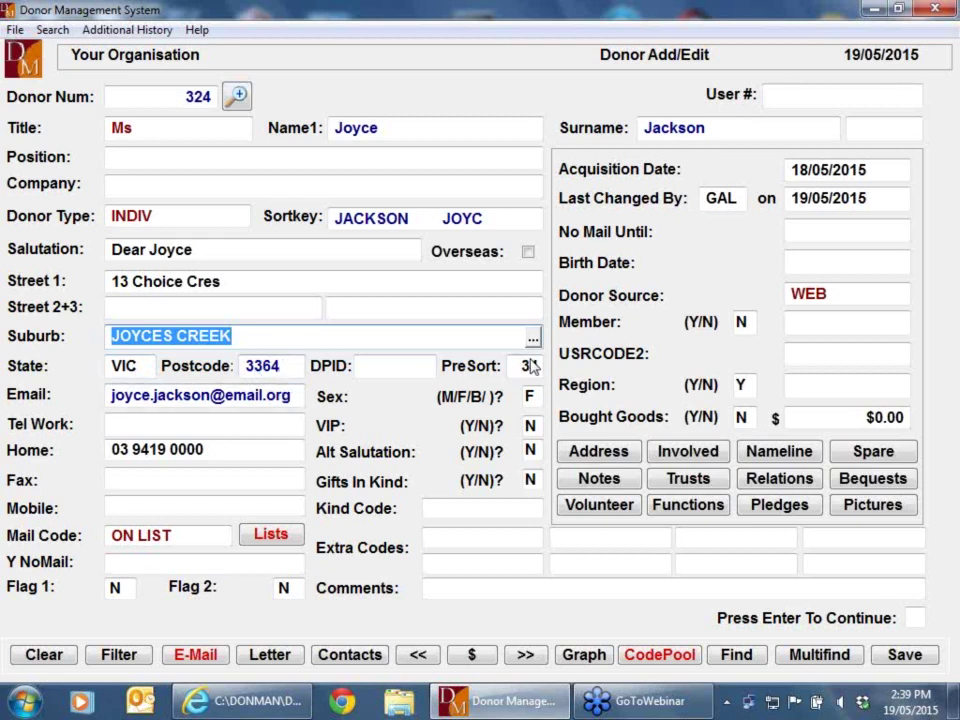
- Load donor 323 and recheck its suburb and postcode, dismissing the mismatch warnings
click(150, 100)
text(323)
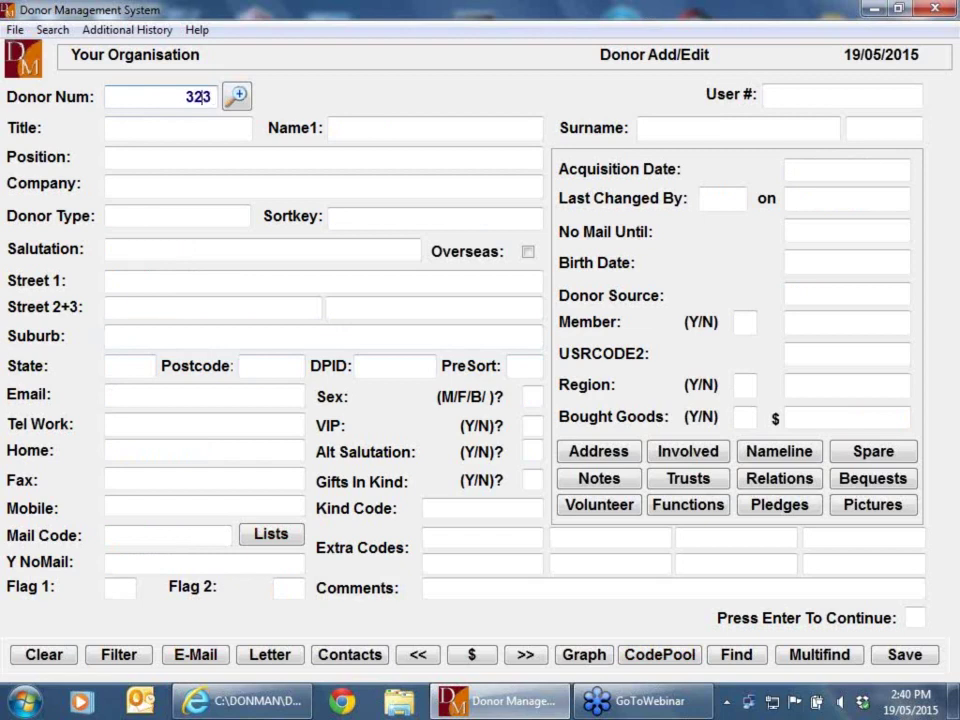
key(Return)
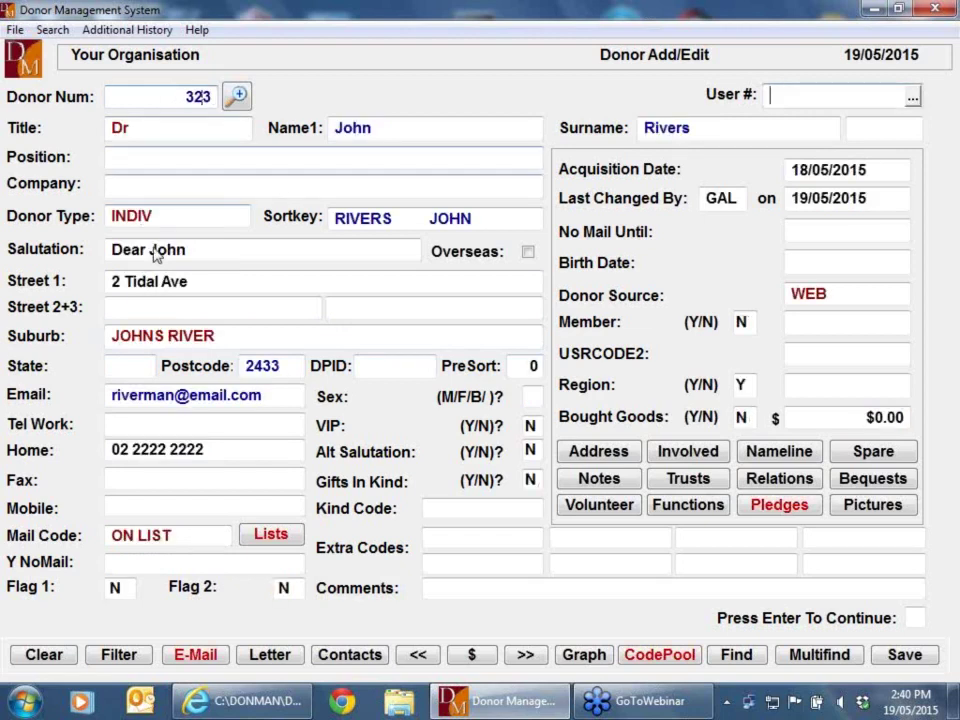
click(253, 336)
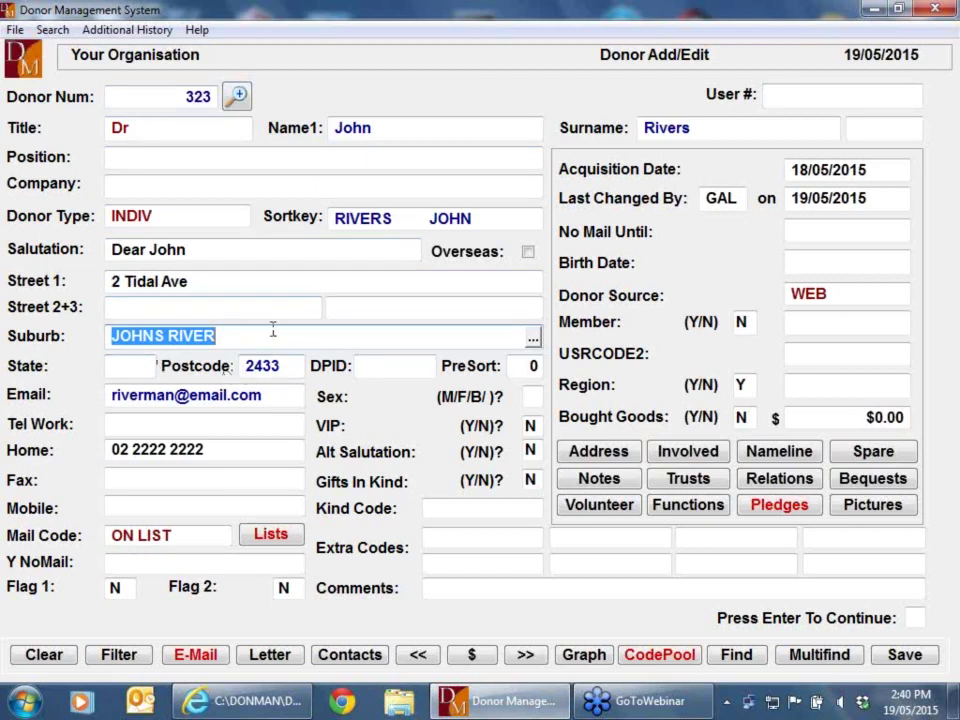
key(Return)
key(Return)
key(Return)
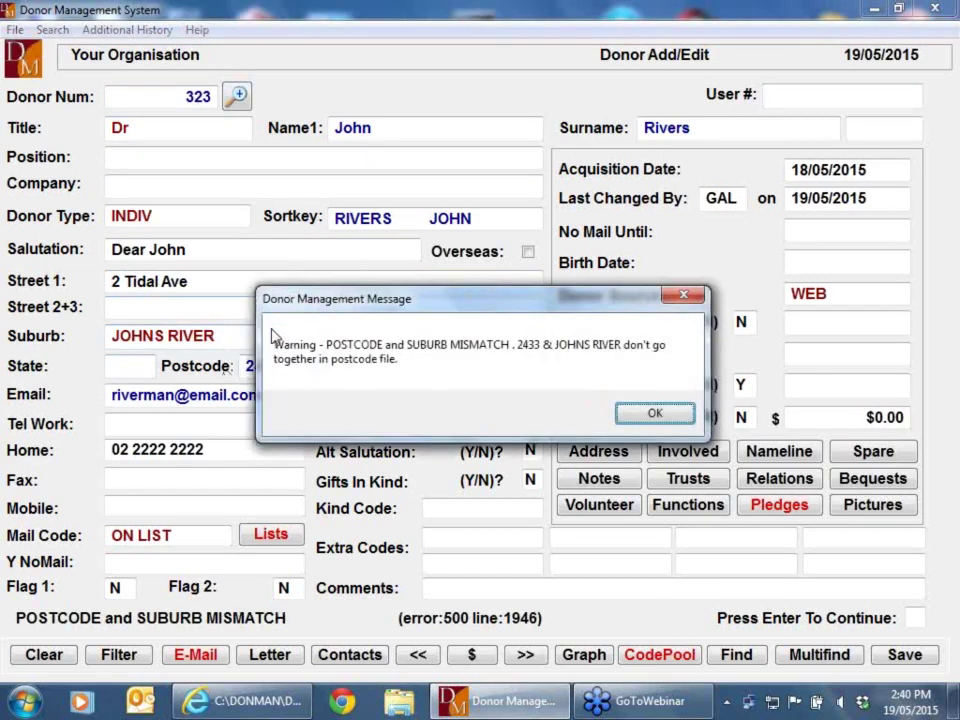
key(Return)
key(Return)
key(Return)
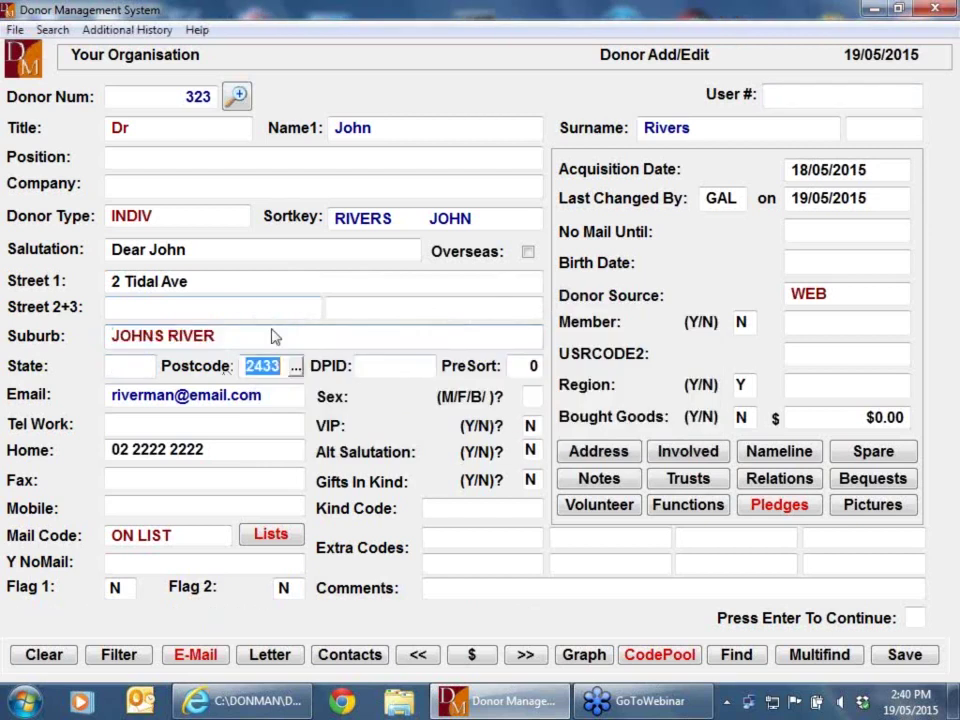
key(Return)
key(Return)
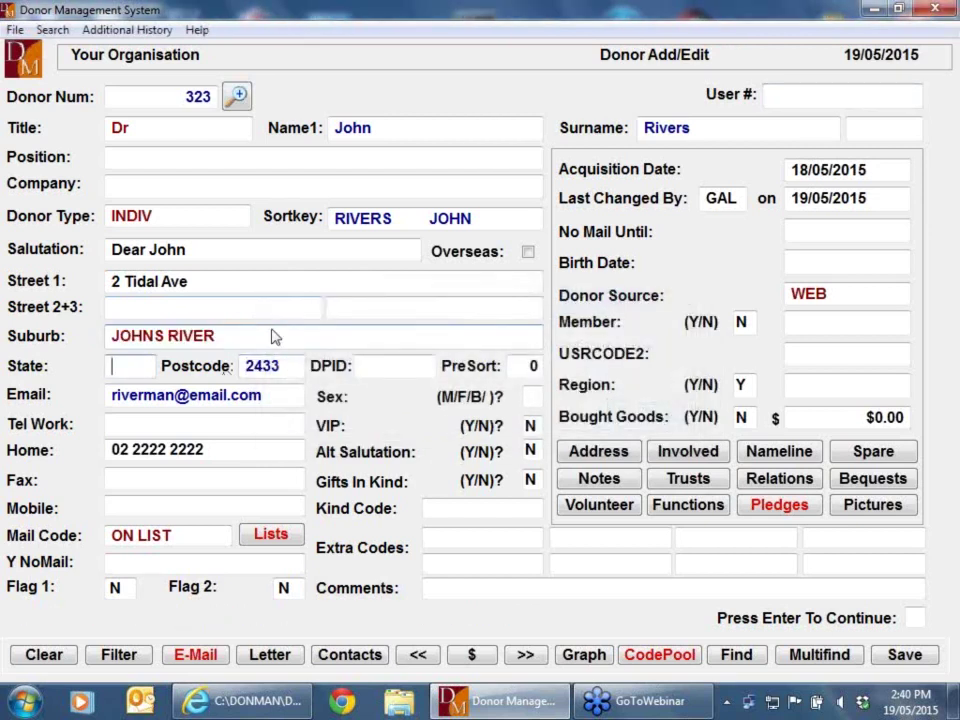
- Set state to NSW and pick JOHNS RIVER NSW 2443 from the suburb lookup
text(N)
key(Return)
key(Return)
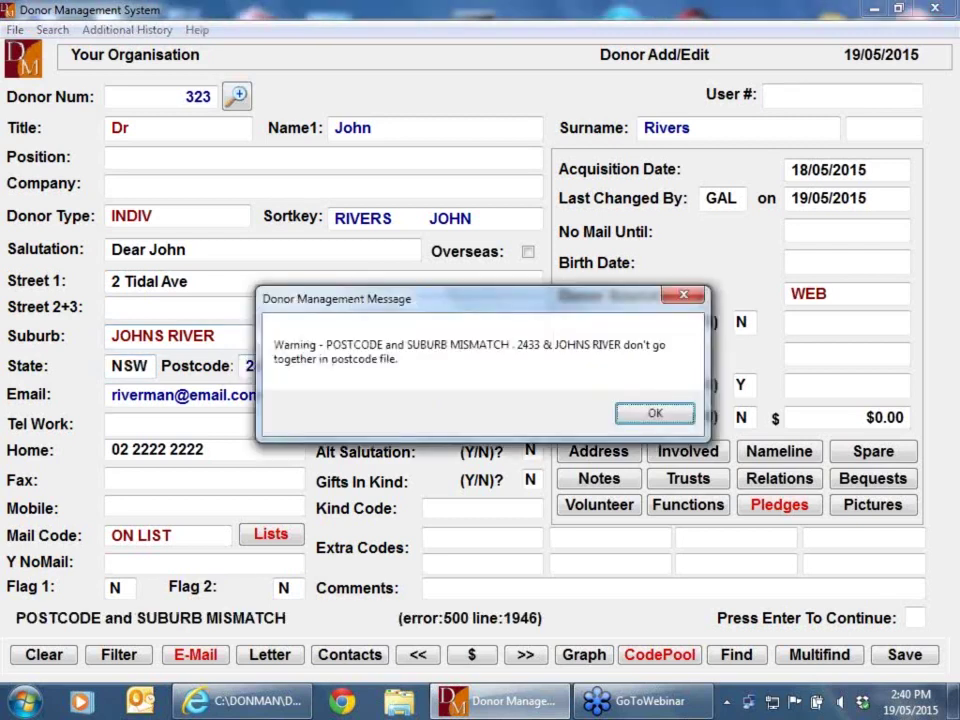
key(Return)
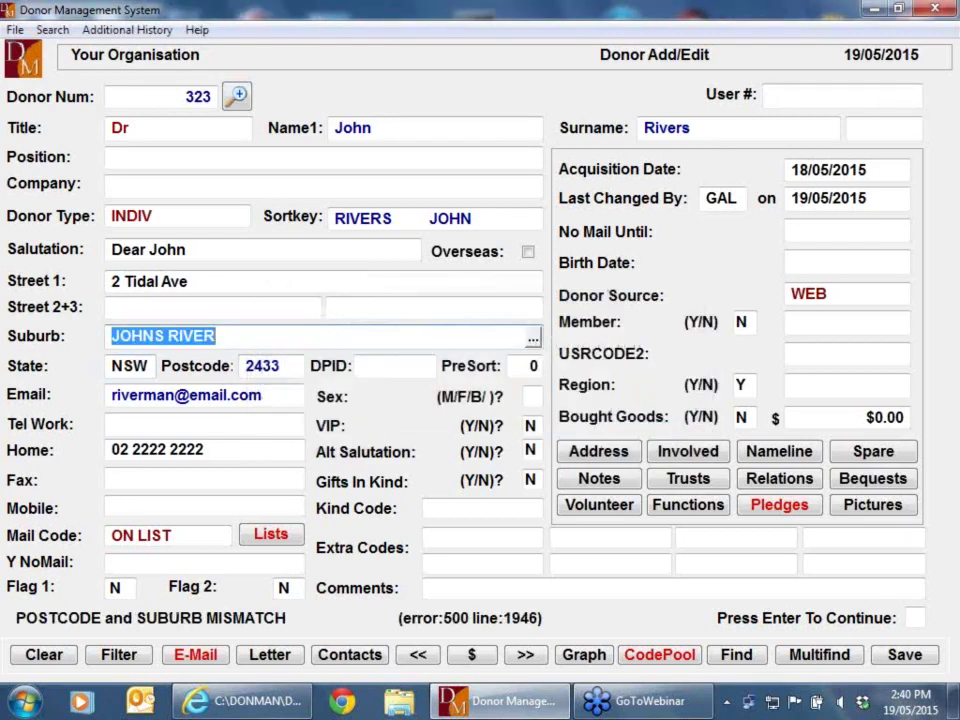
click(533, 337)
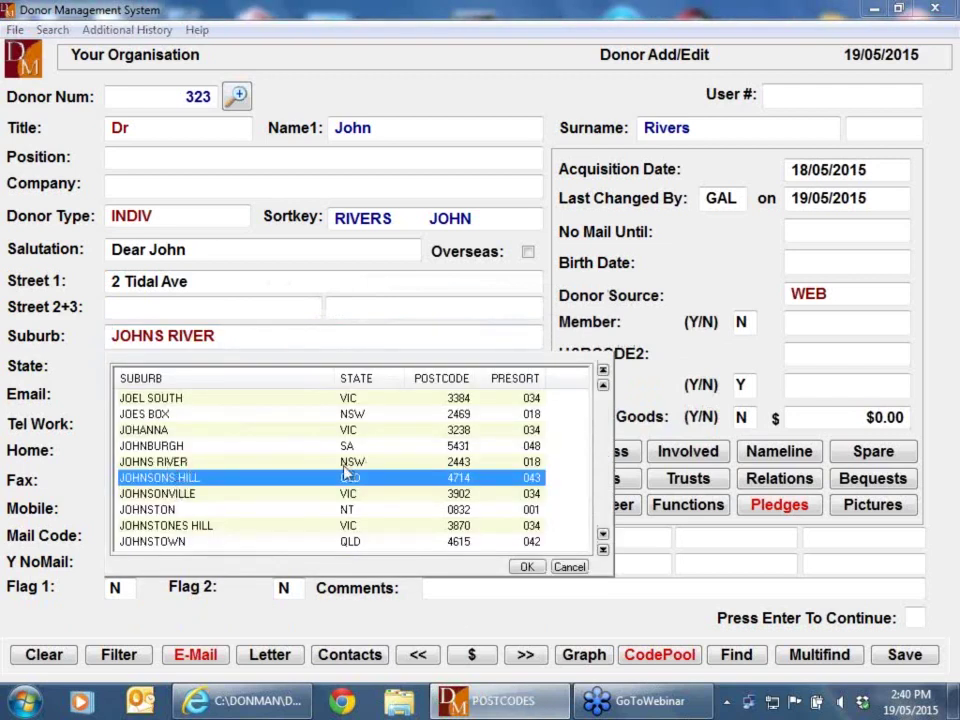
double_click(152, 462)
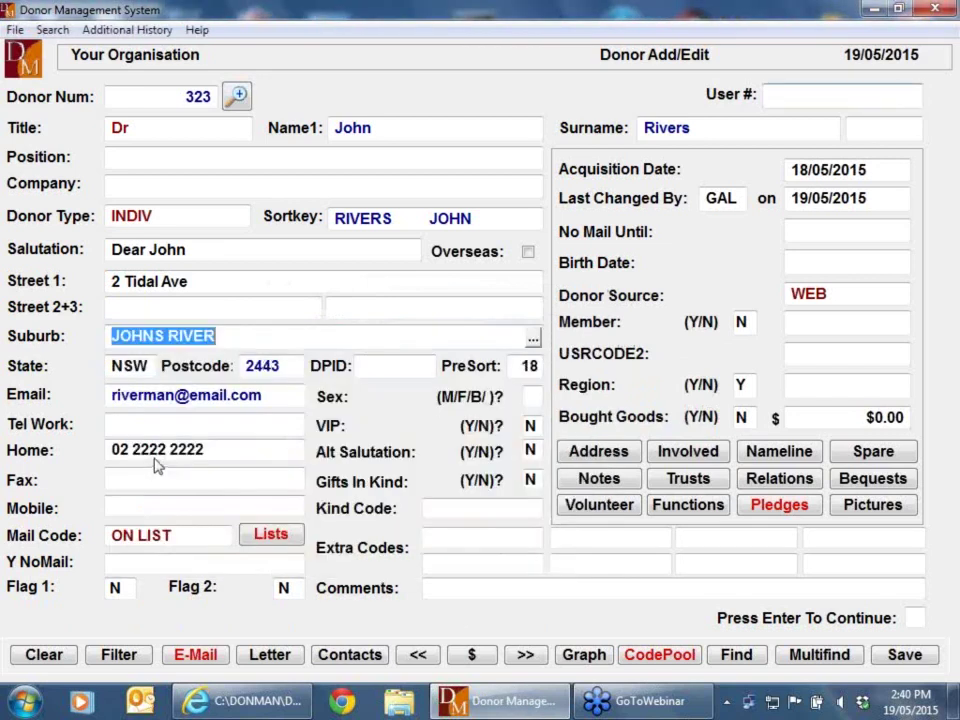
key(Return)
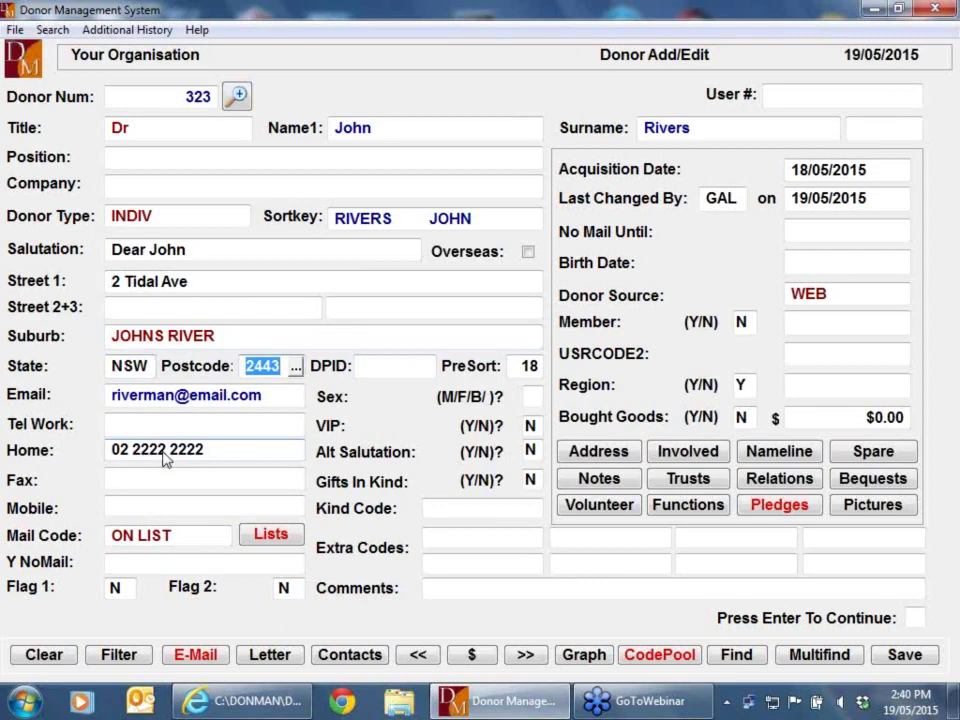
key(Return)
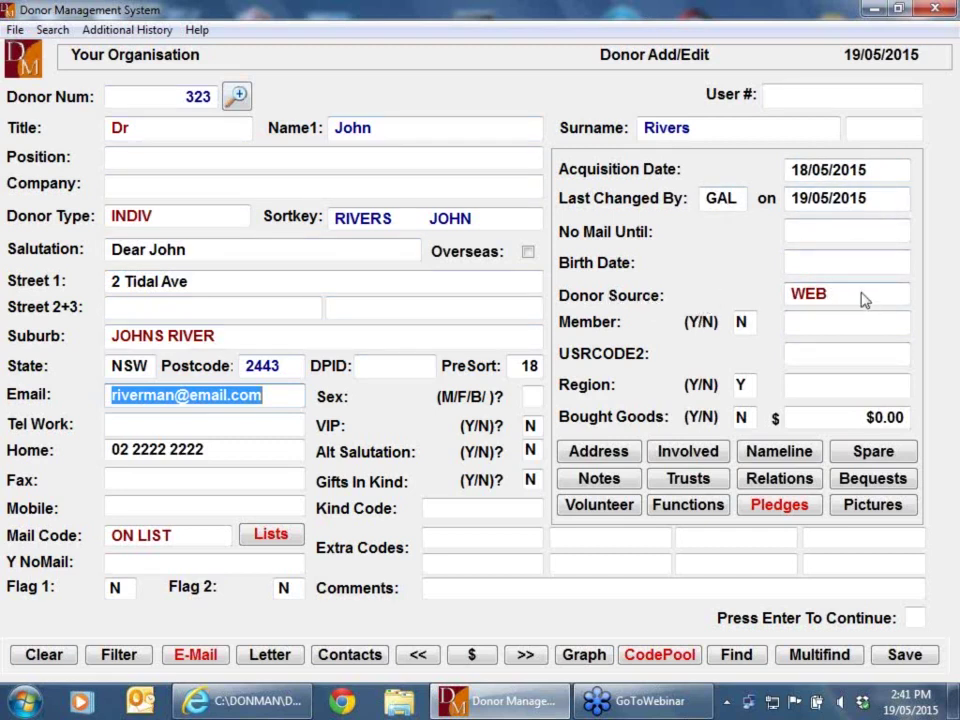
click(781, 508)
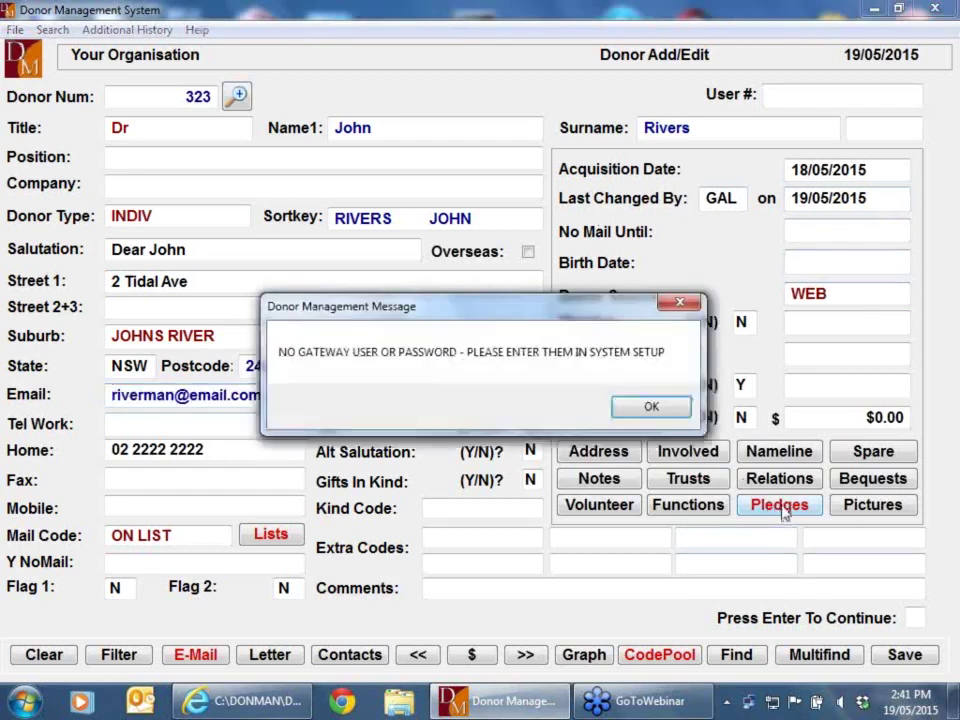
click(664, 407)
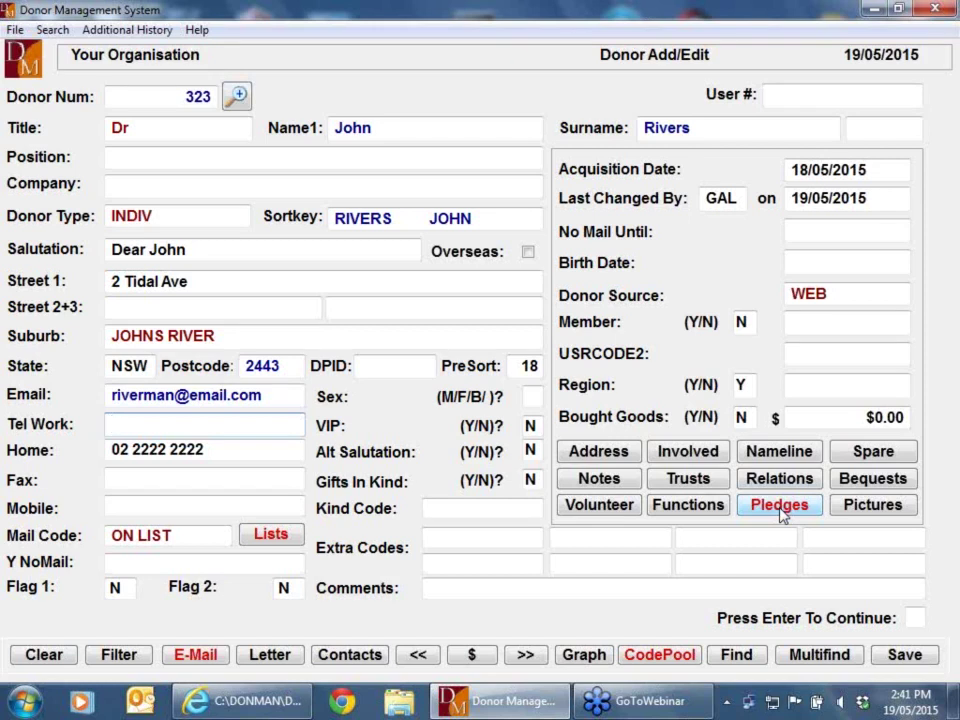
- Save donor 323's record and exit the Donor Add/Edit screen
key(Escape)
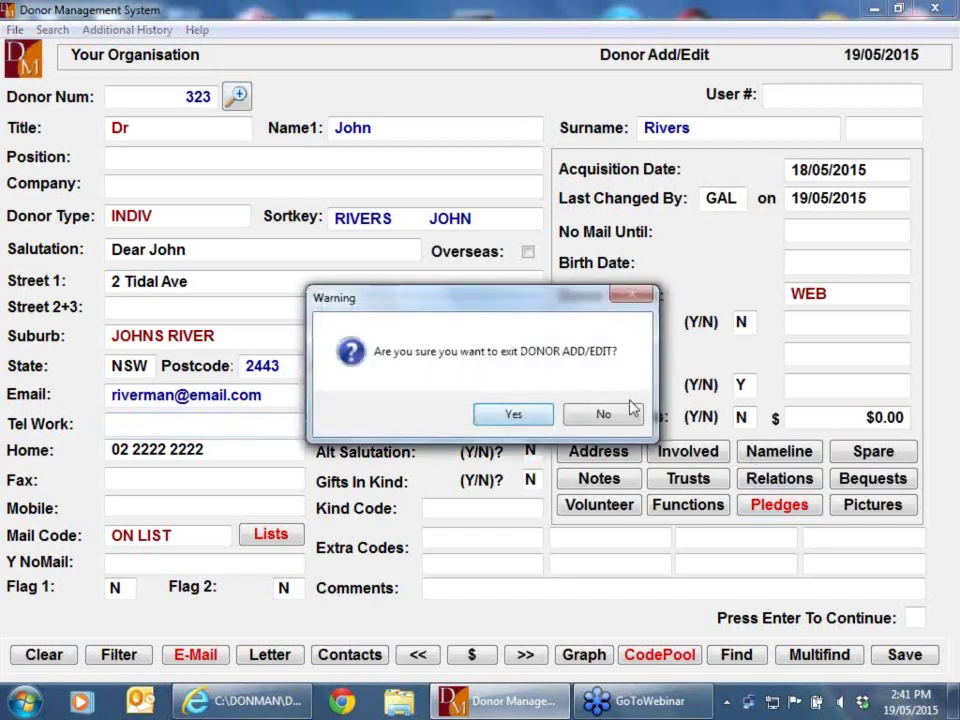
click(626, 418)
click(905, 656)
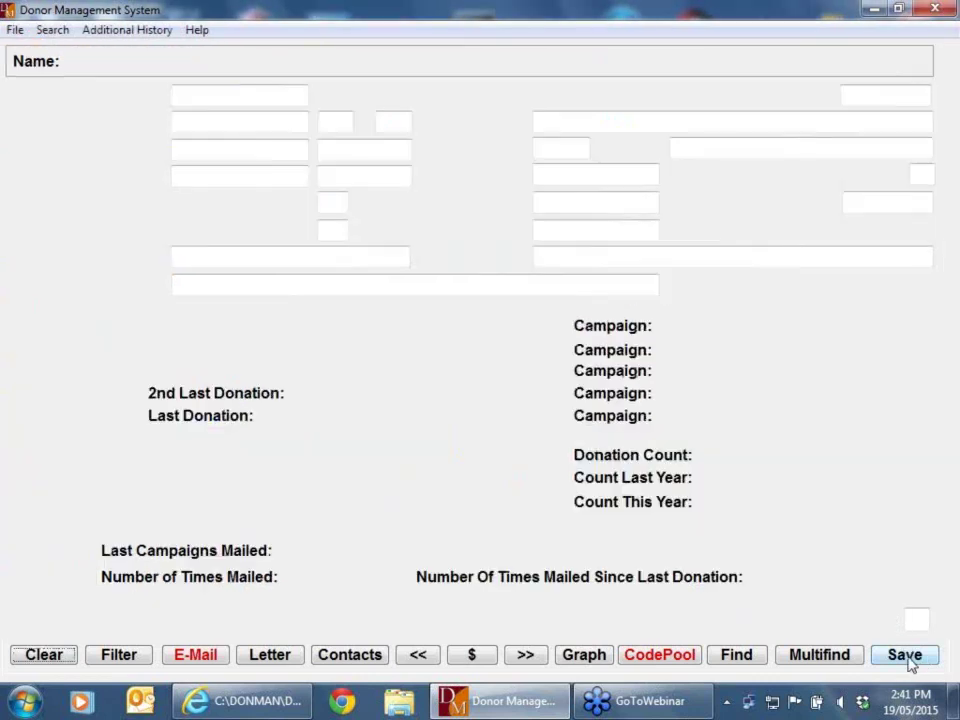
key(Escape)
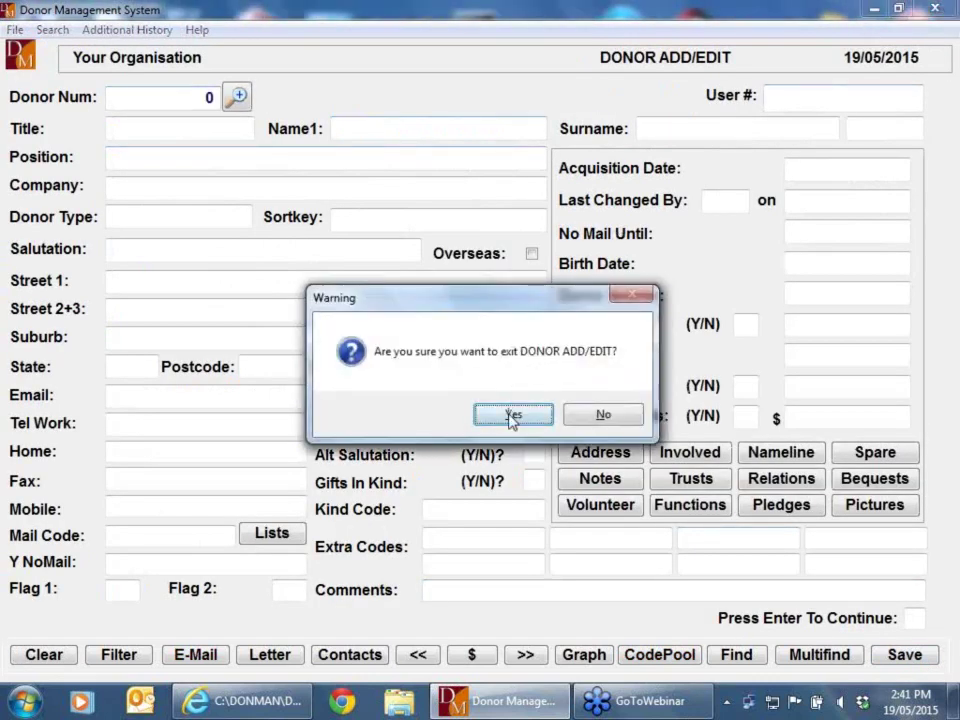
click(512, 415)
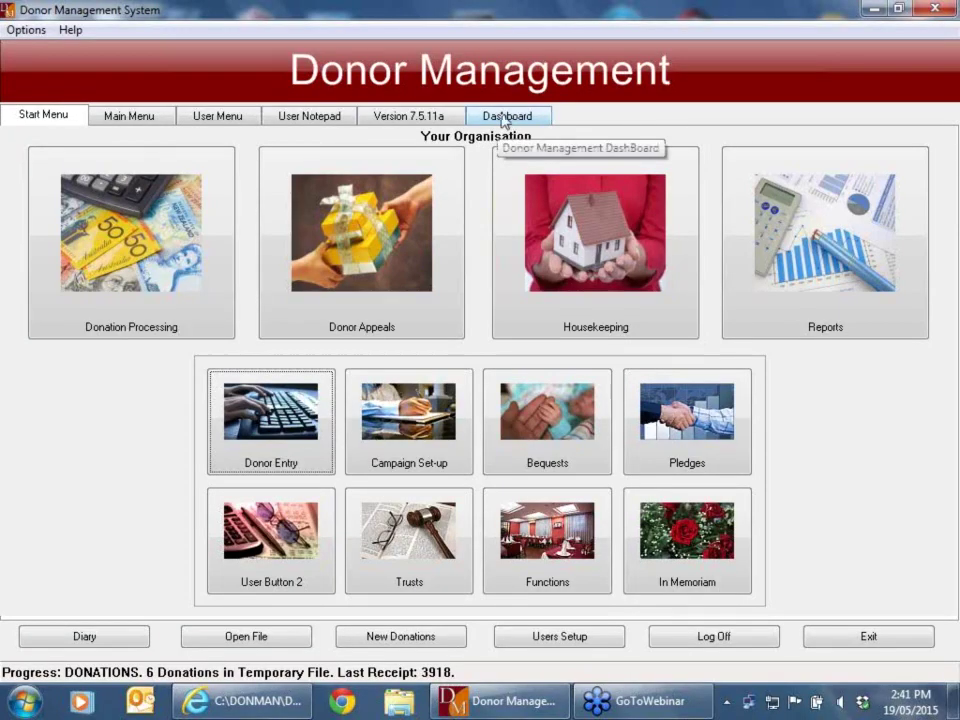
- Untick Enable Gateway Donation Processing on the Version 7.5.11a page and return to the Start Menu
click(410, 116)
click(784, 233)
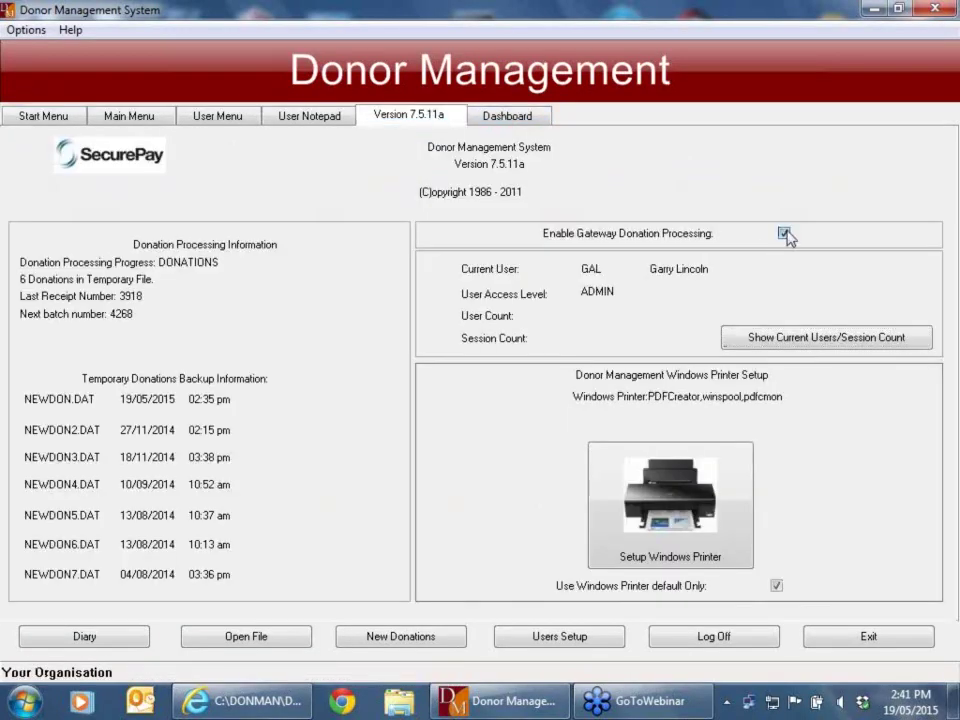
click(578, 407)
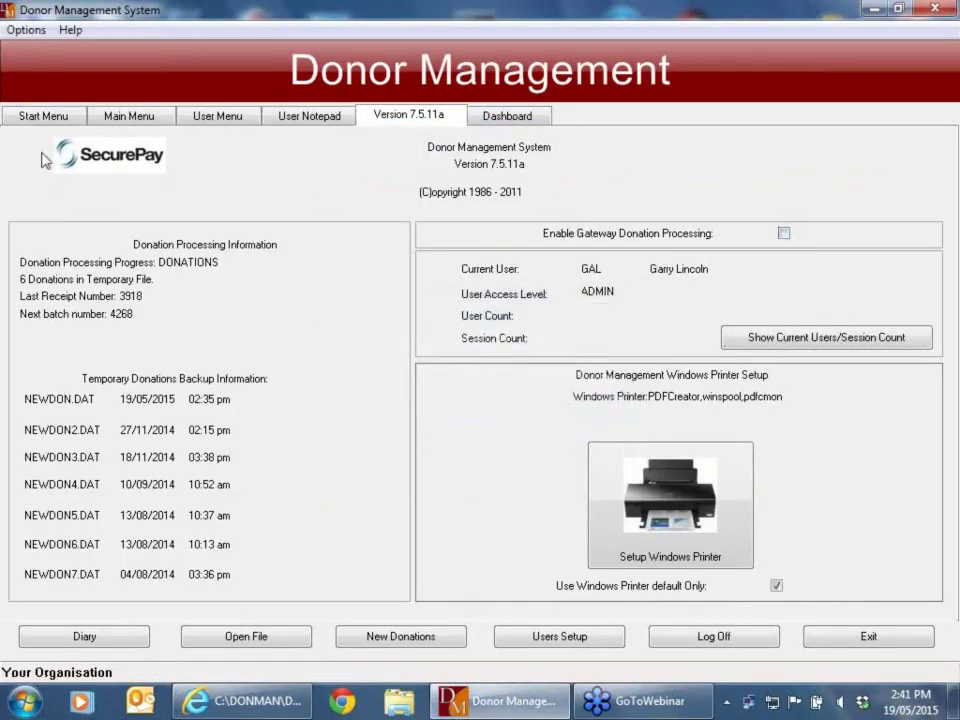
click(56, 120)
- Load donor 323 in Donor Entry and open its pledge details
click(288, 436)
text(323)
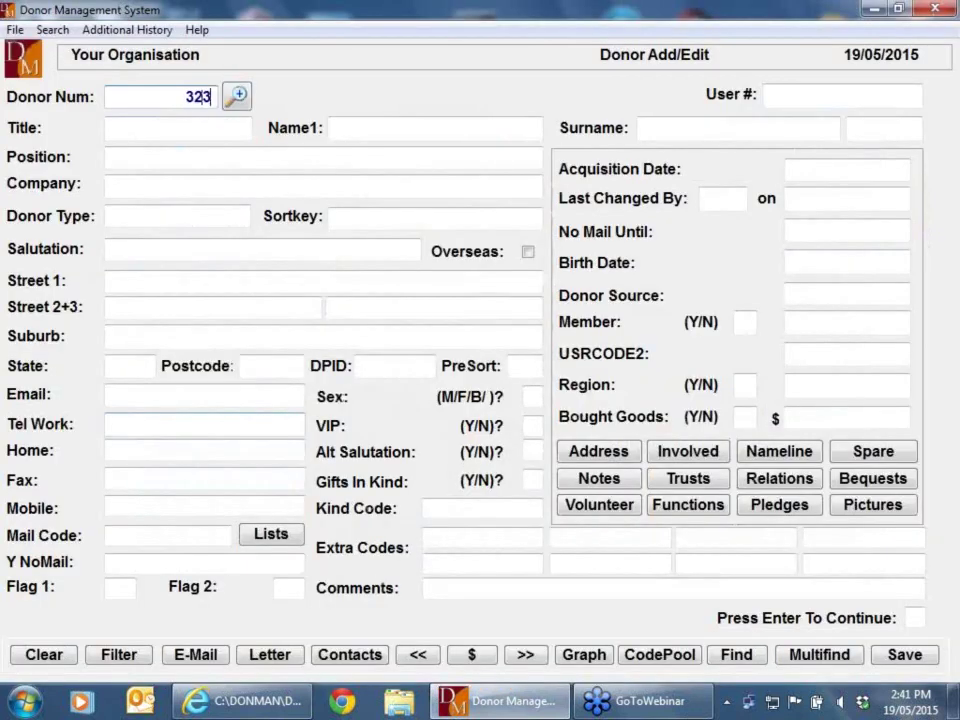
key(Return)
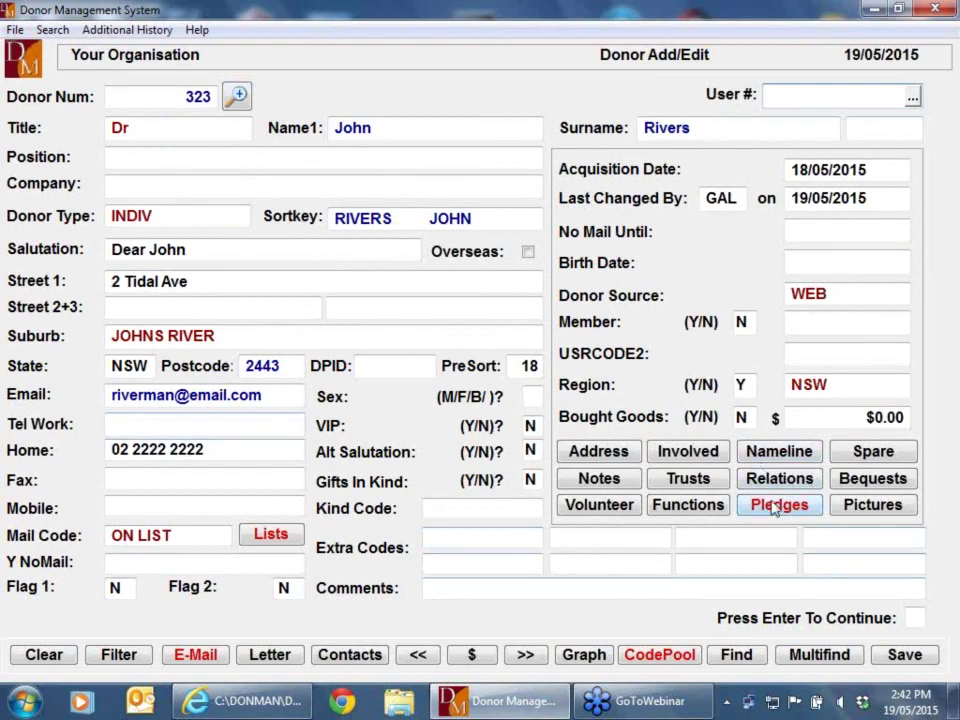
click(781, 505)
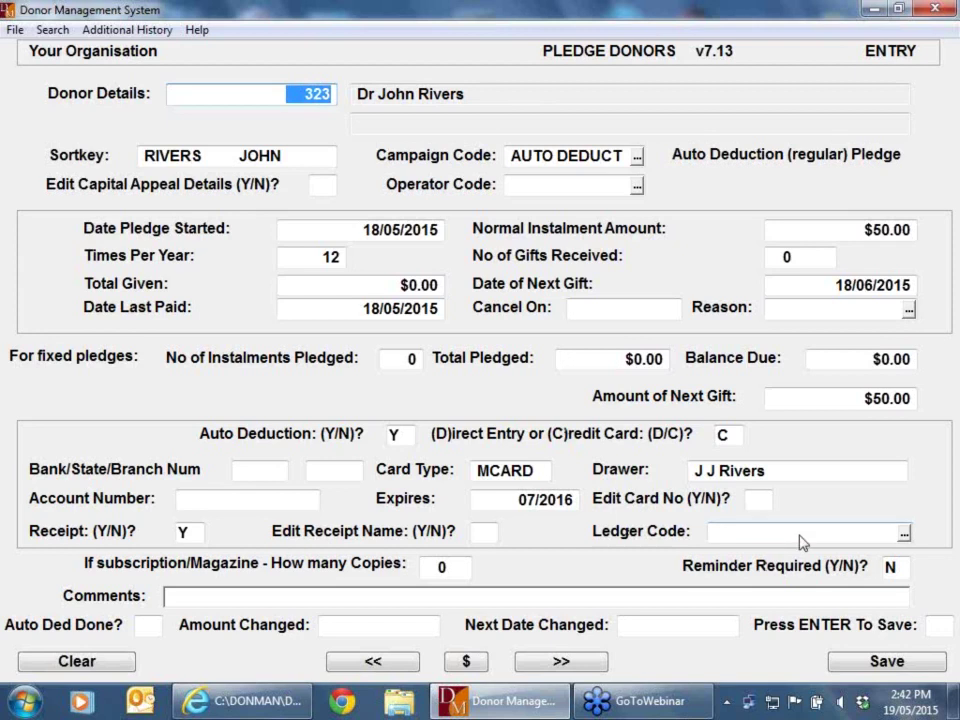
- Review the $50.00 monthly auto-deduct pledge's Ledger Code, then return to donor 323's record
click(839, 537)
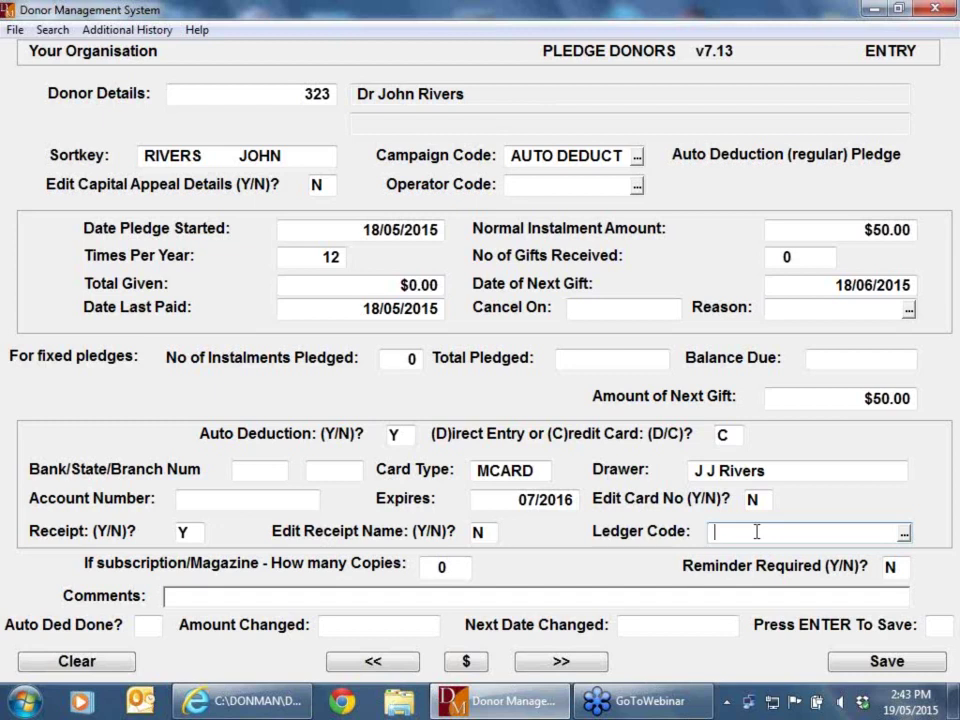
key(Escape)
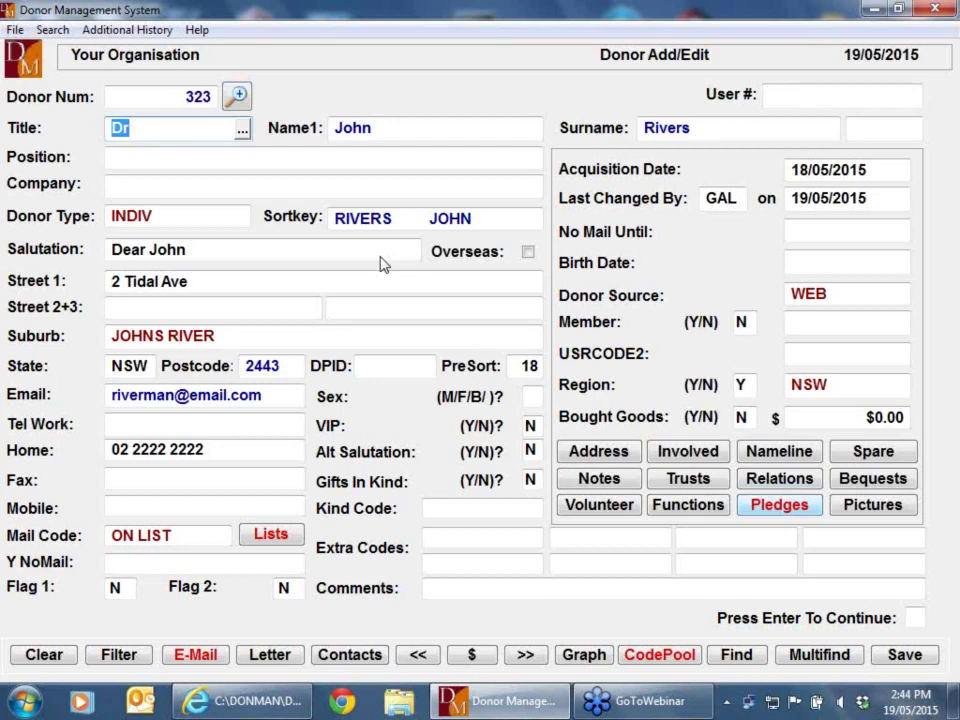
- Close donor 323's Add/Edit record, confirming the exit, and launch Record Donations under Donation Processing
click(945, 8)
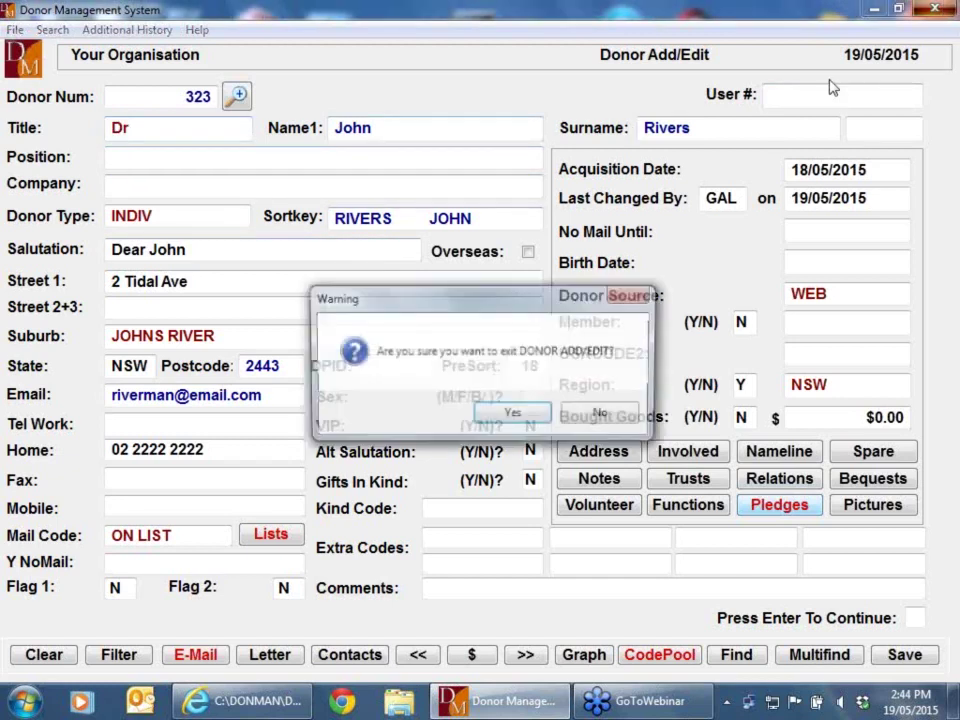
click(519, 414)
click(104, 221)
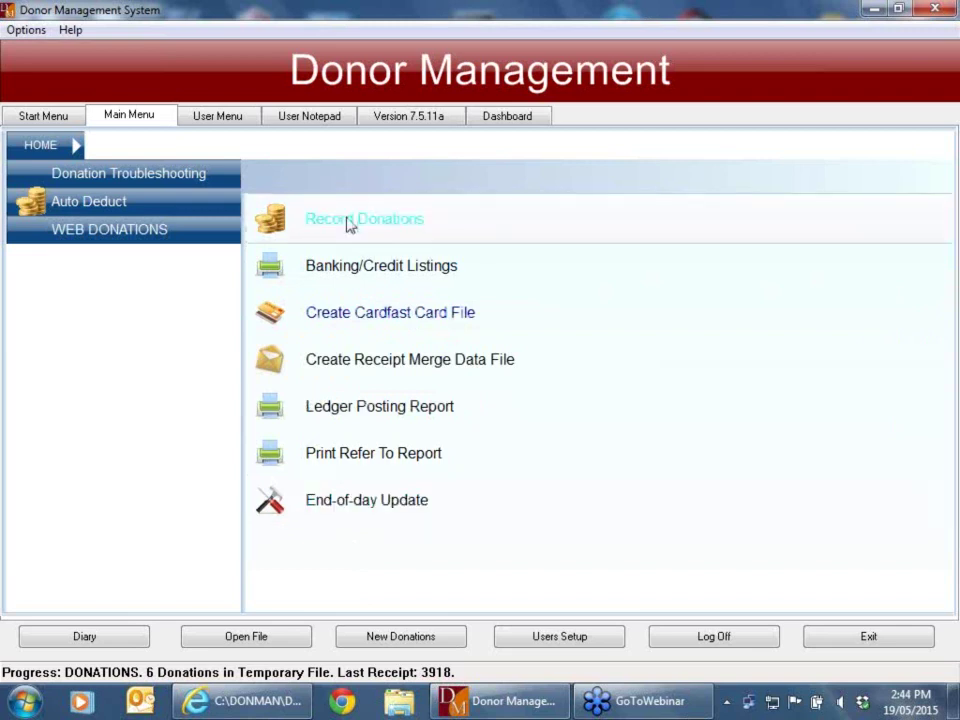
click(367, 226)
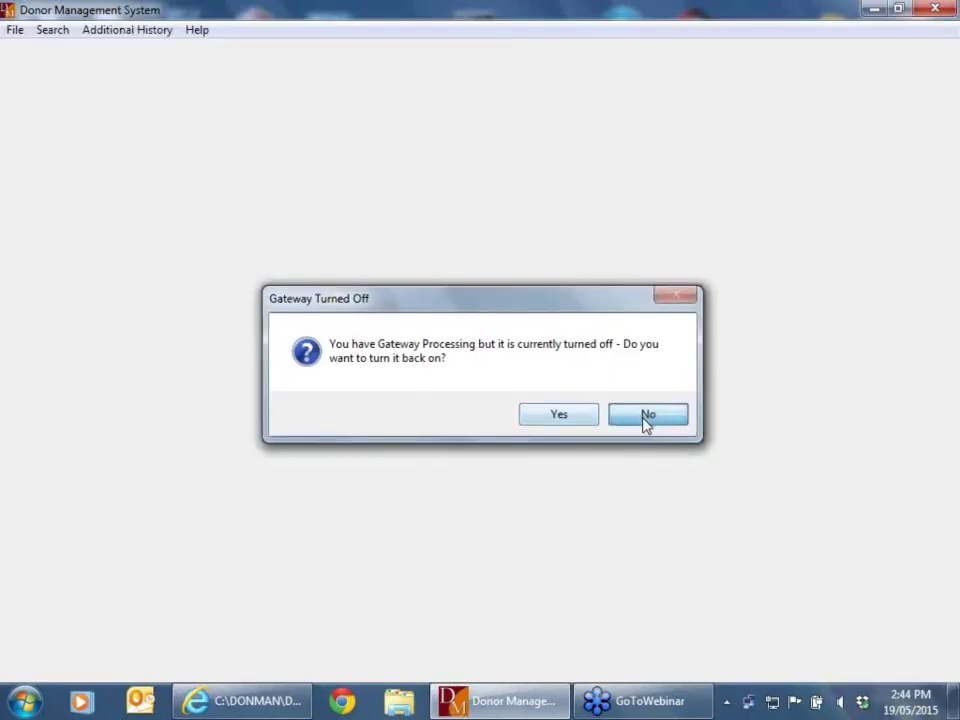
click(643, 420)
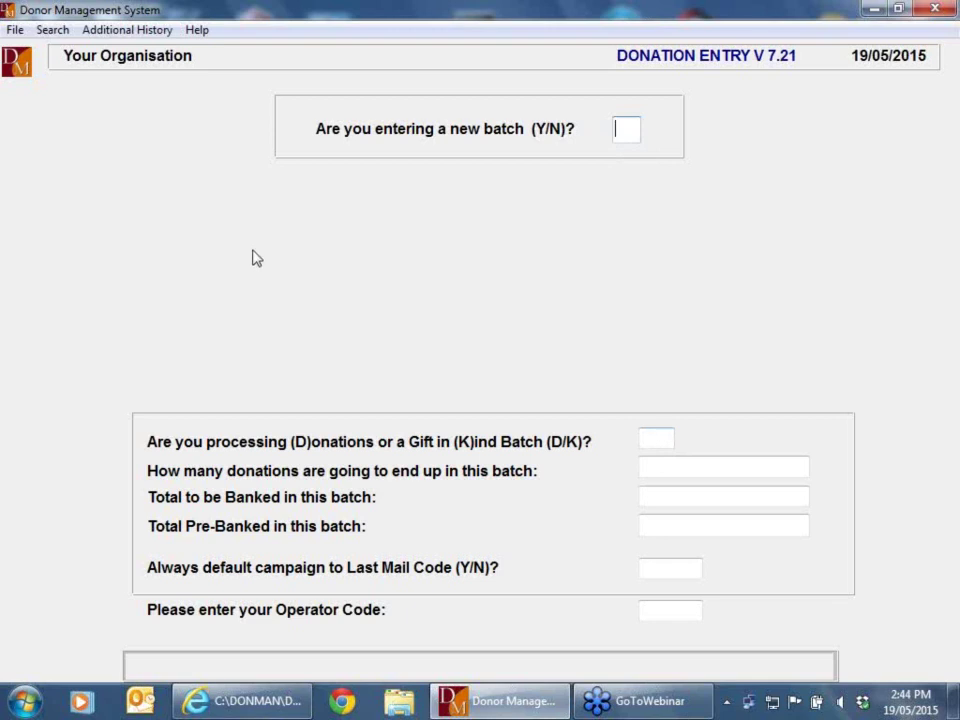
key(Escape)
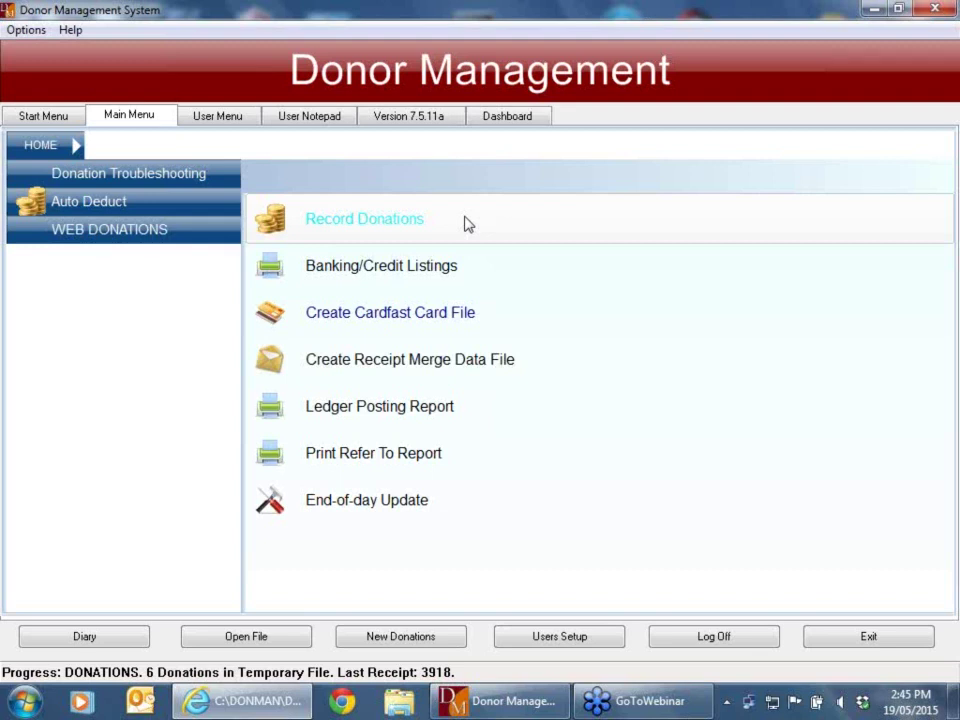
- Go to Donation Processing's WEB DONATIONS submenu, starting and then cancelling Import Web Donations
click(38, 120)
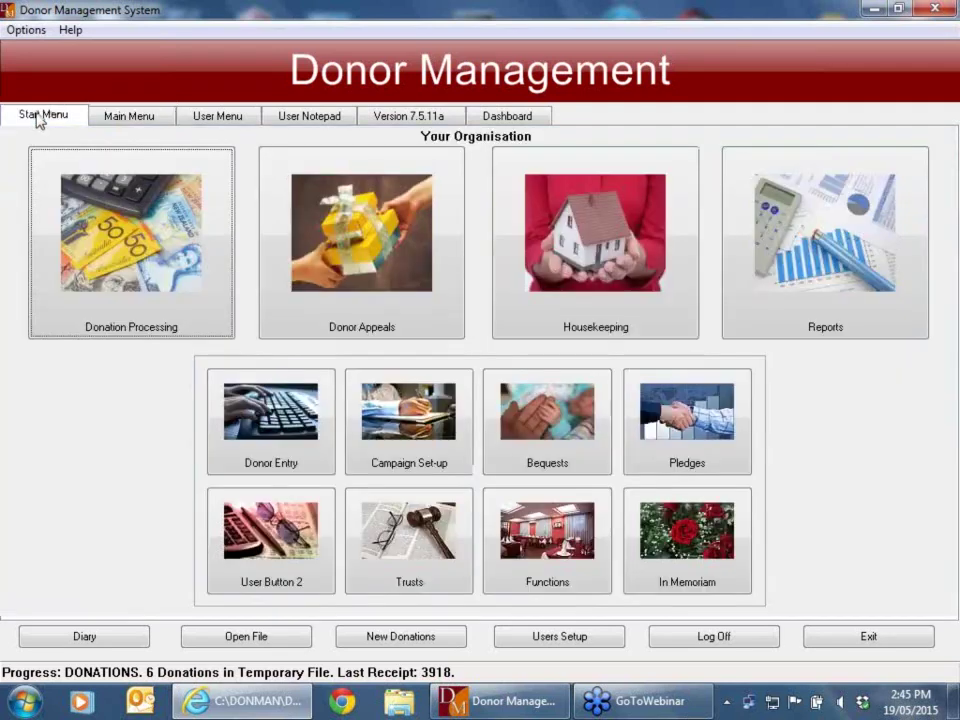
click(115, 242)
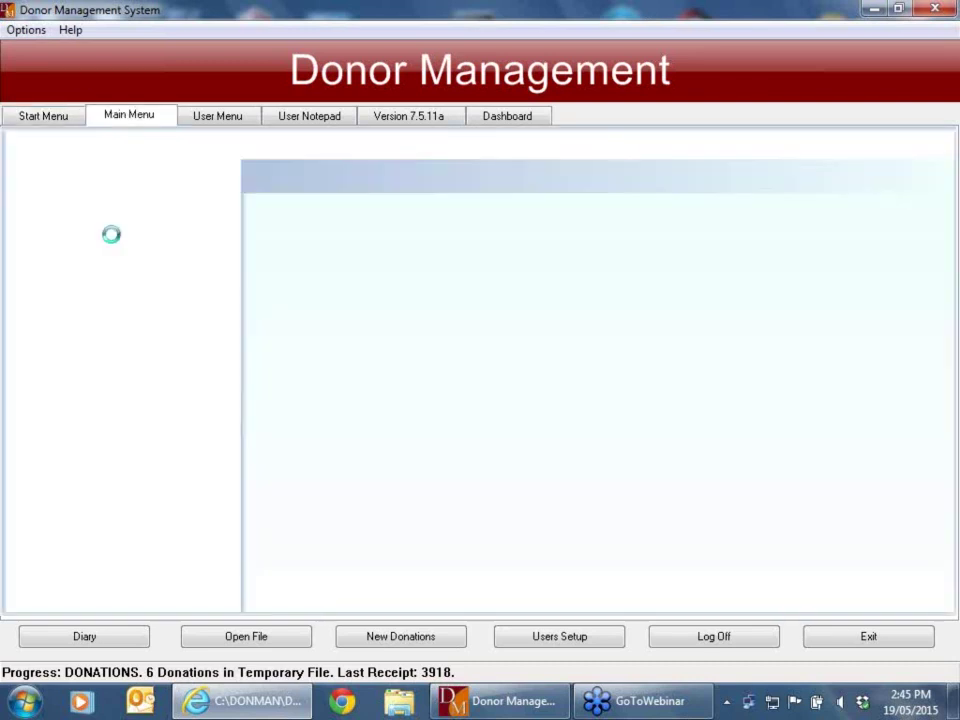
click(143, 236)
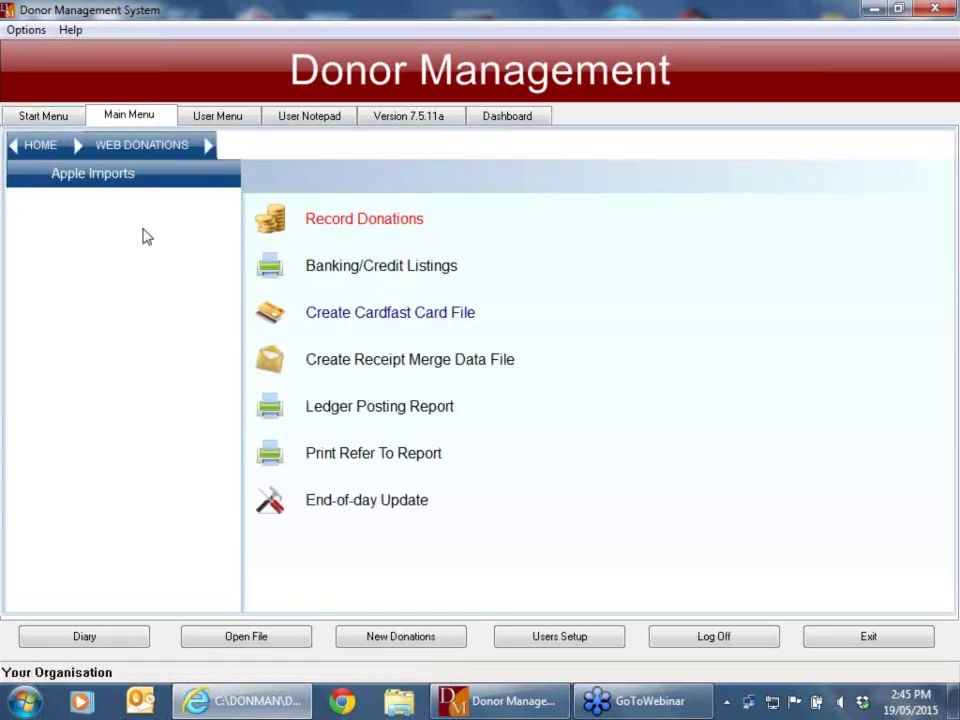
click(400, 225)
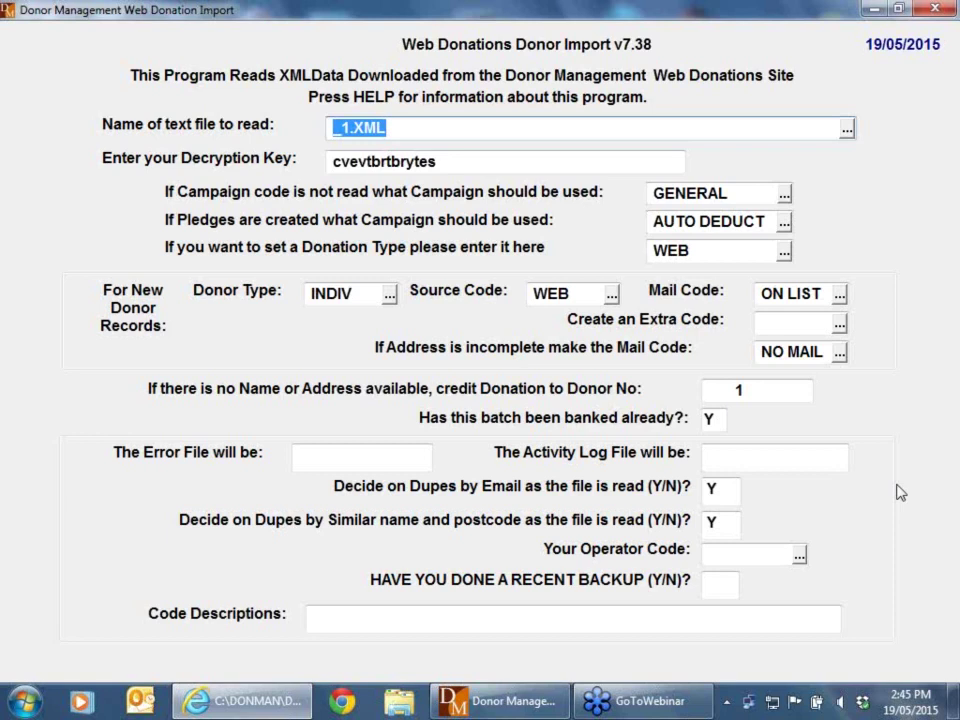
key(Escape)
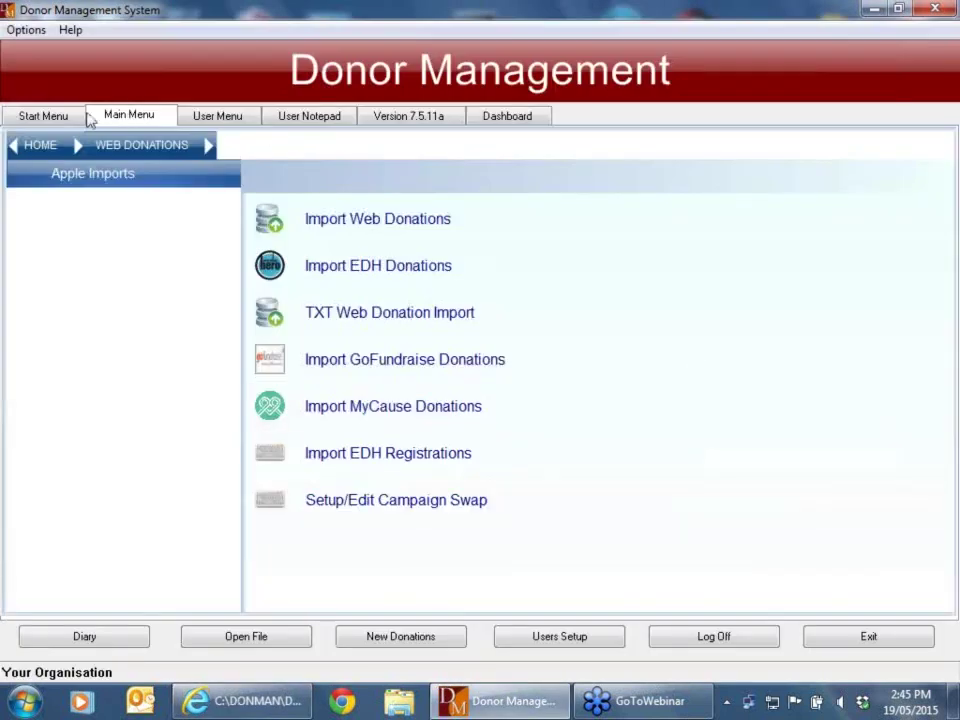
- Leave the Web Donations list for the Start Menu page with Donation Processing, Donor Appeals, Housekeeping and Reports tiles
click(44, 115)
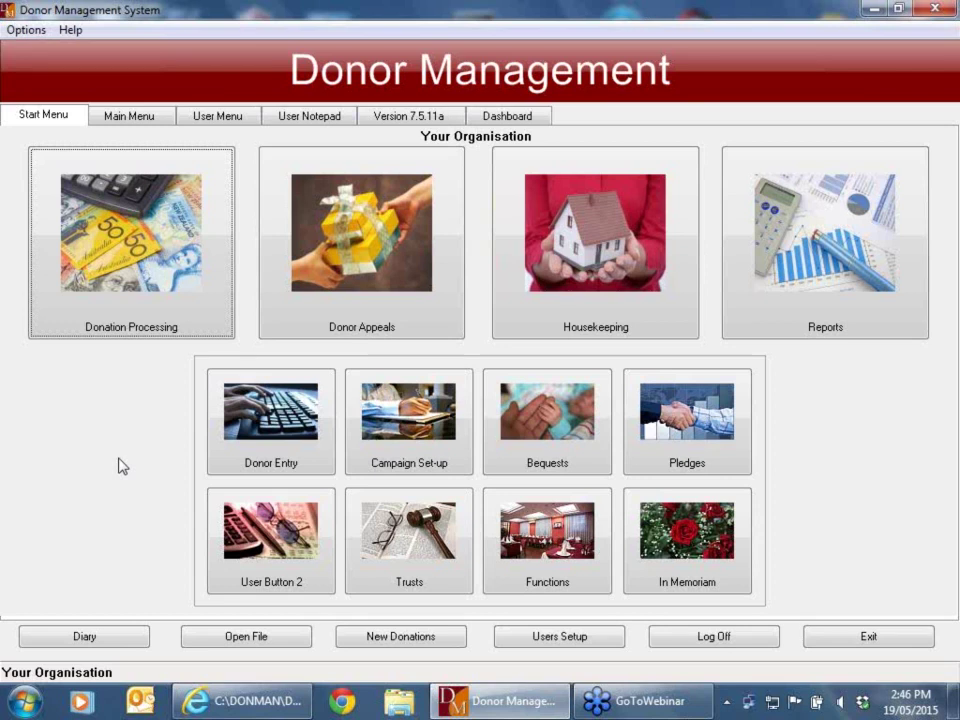
mouse_move(270, 708)
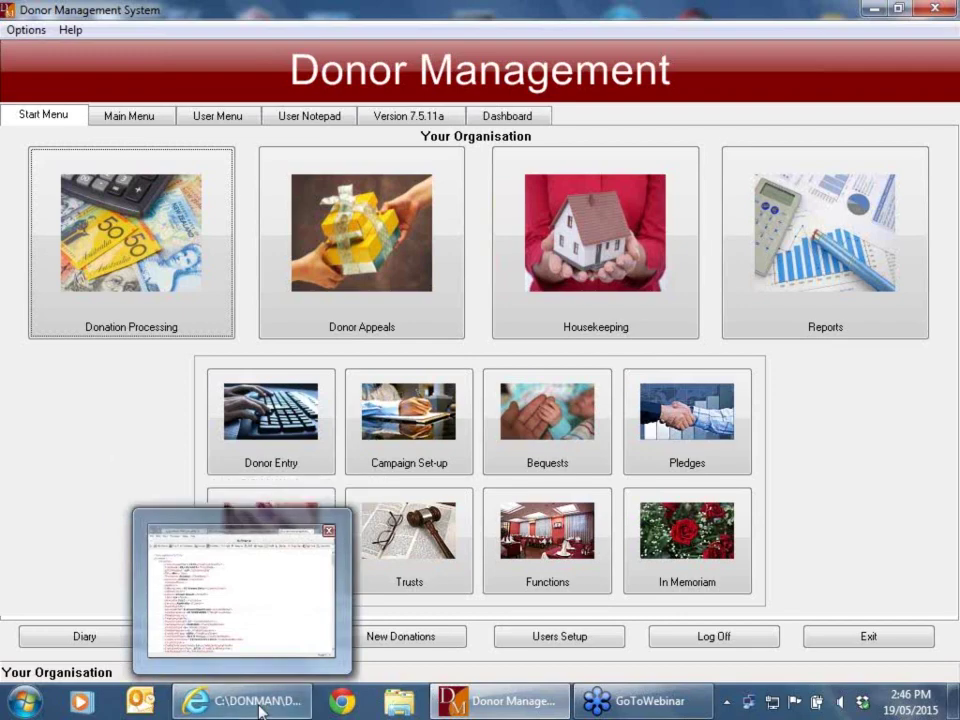
- Close both C:\DONMAN Web Batch XML tabs in Internet Explorer and minimize the browser
click(262, 707)
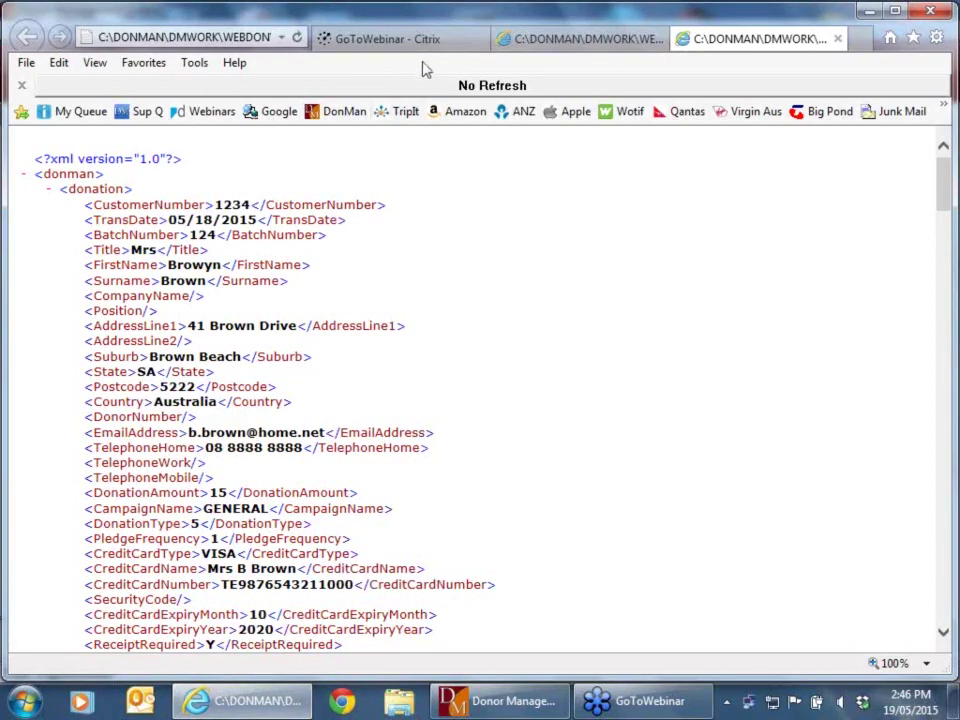
click(598, 40)
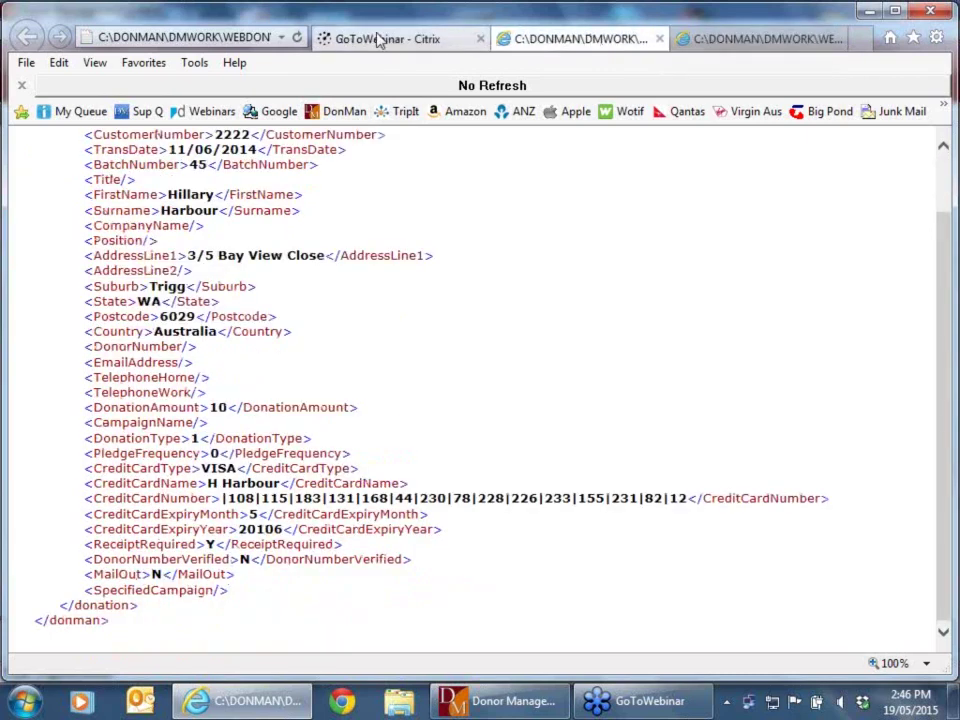
click(401, 41)
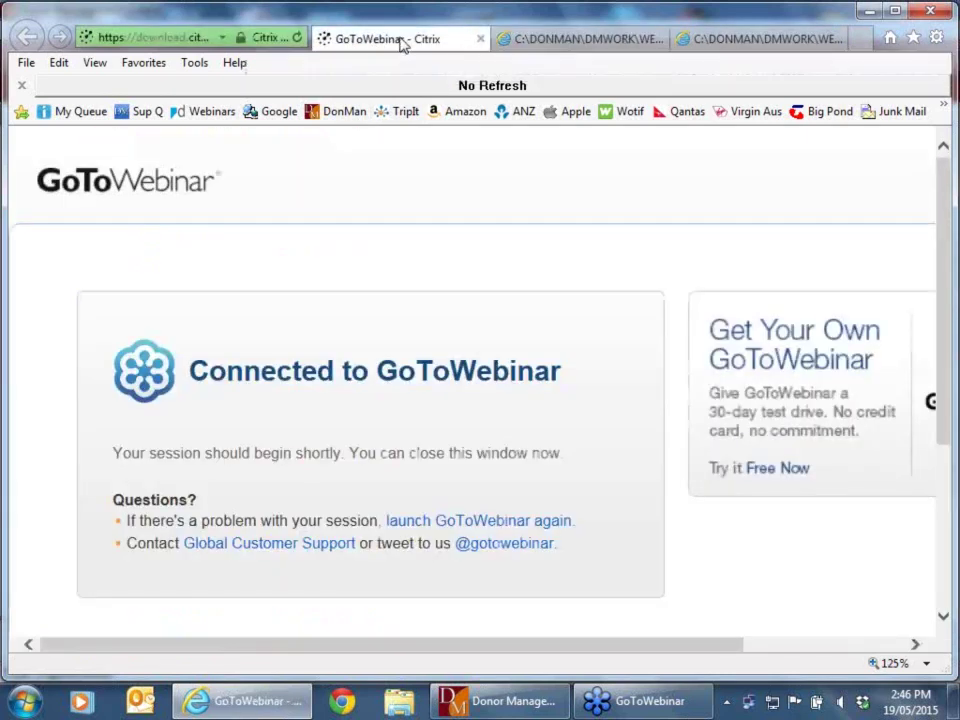
click(772, 42)
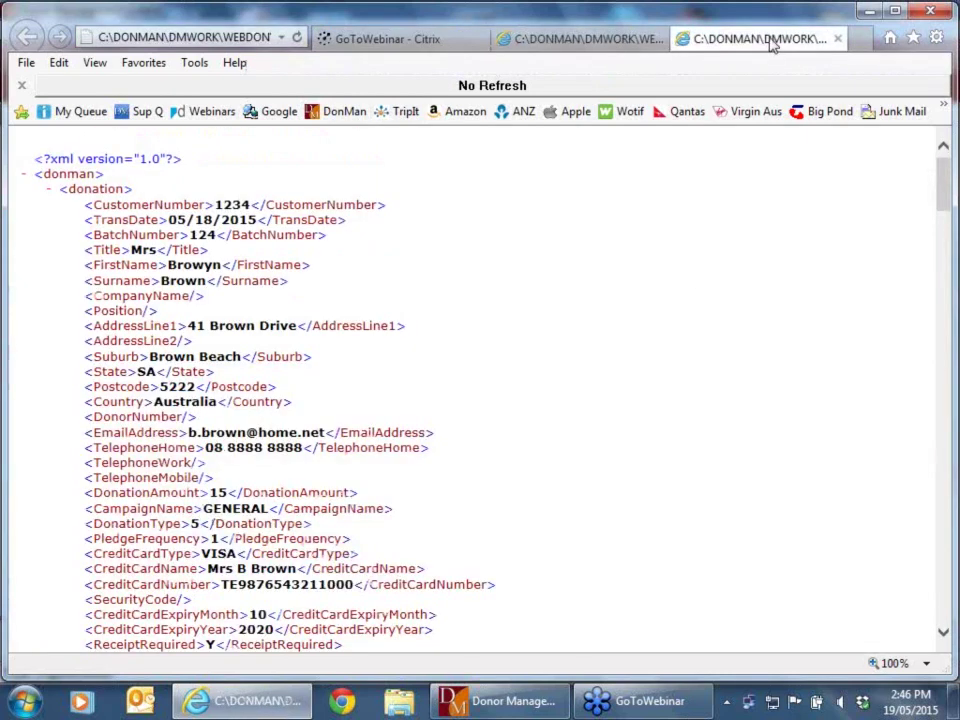
click(839, 39)
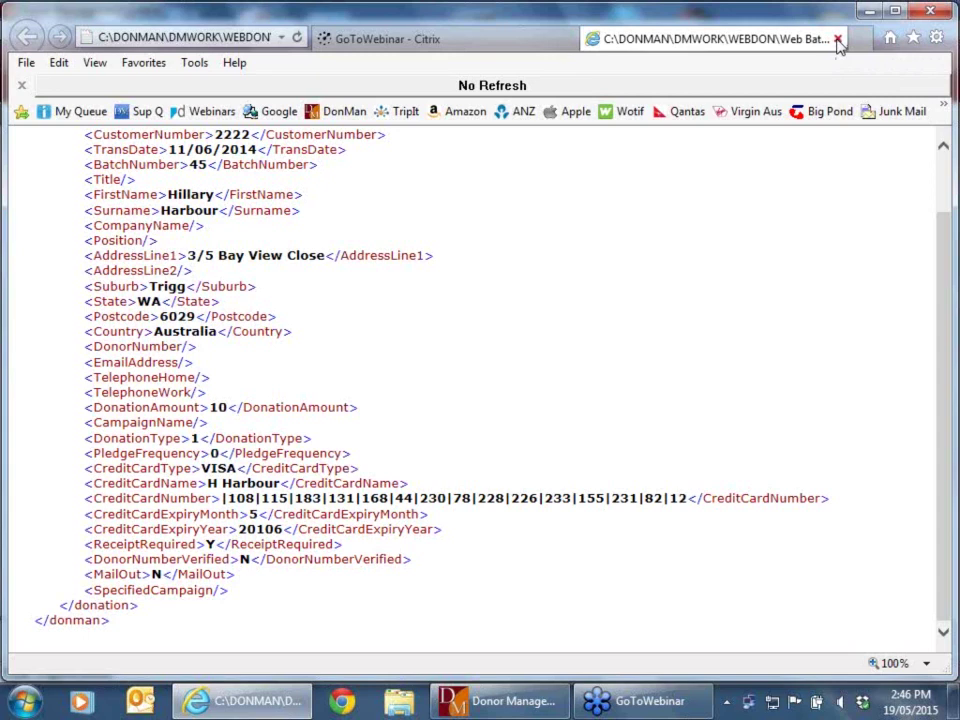
click(839, 39)
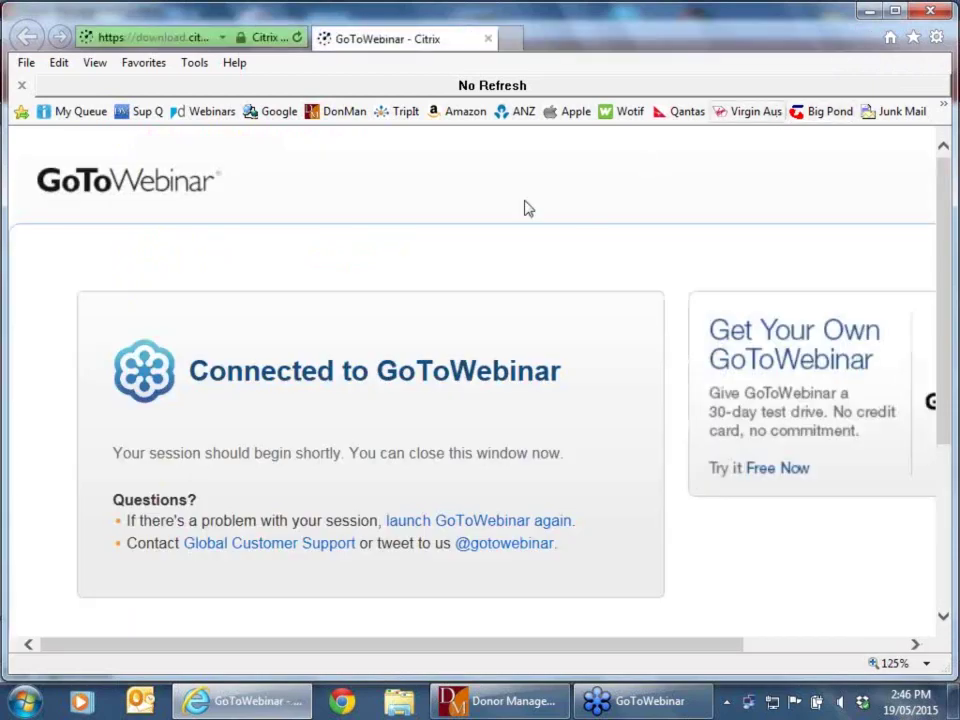
click(868, 11)
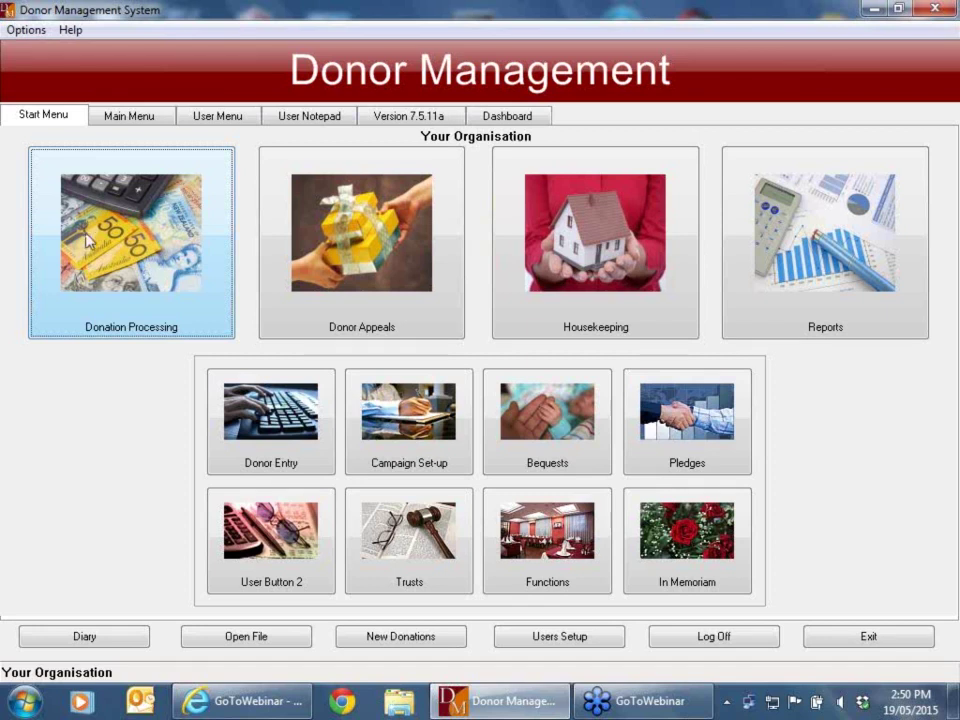
- Open Donation Processing and list the Web Donations import options, from Import Web Donations to Setup/Edit Campaign Swap
click(185, 192)
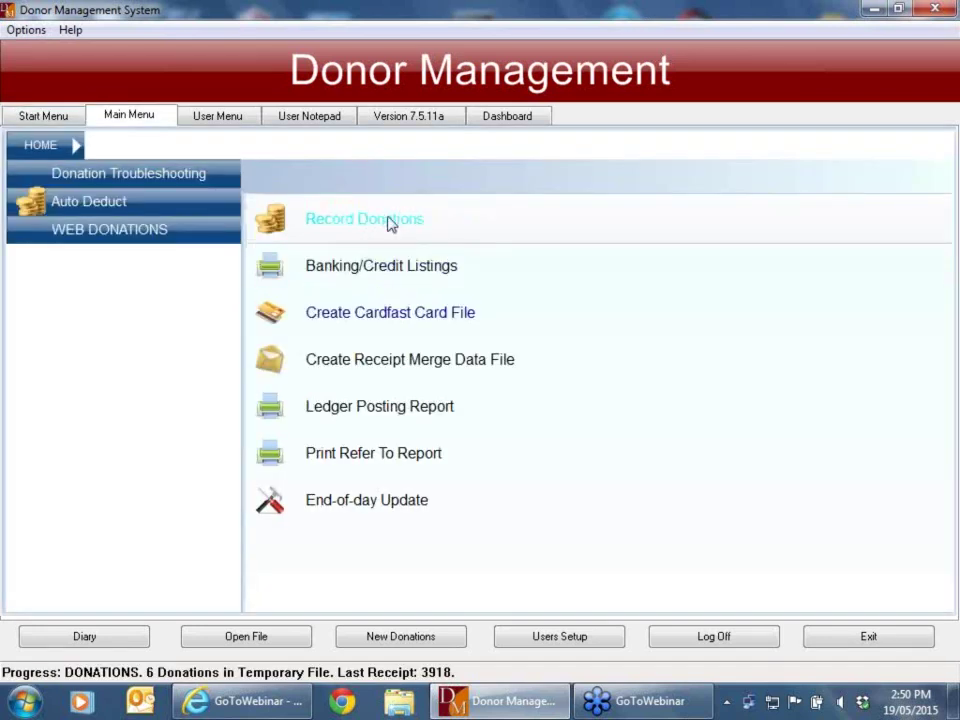
click(116, 229)
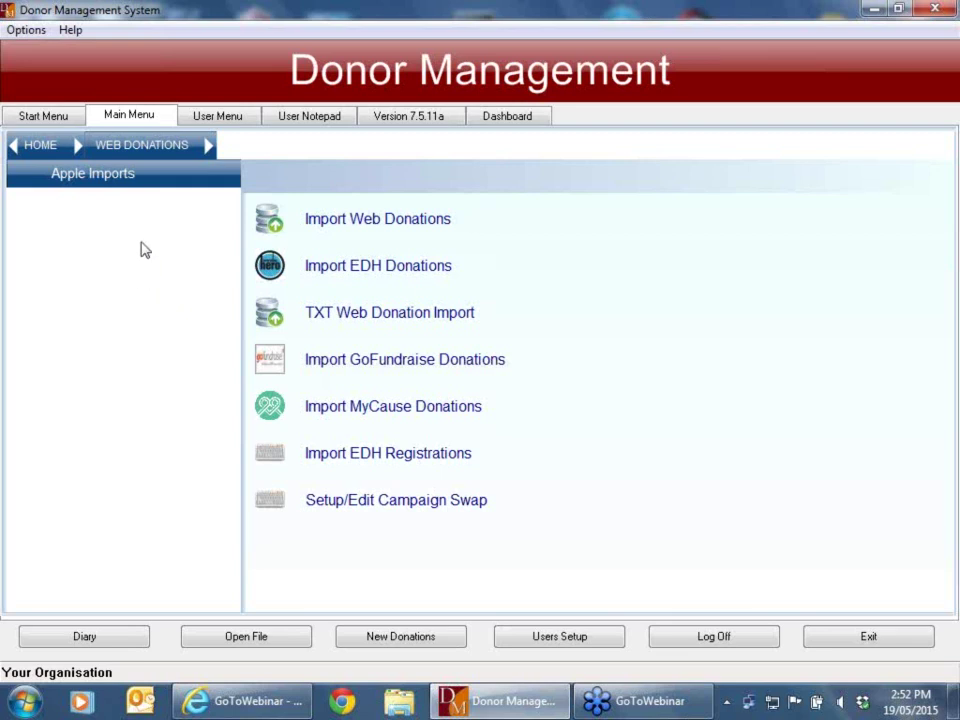
- Return to the Start Menu tiles, then bring Internet Explorer's GoToWebinar window to the front
click(42, 115)
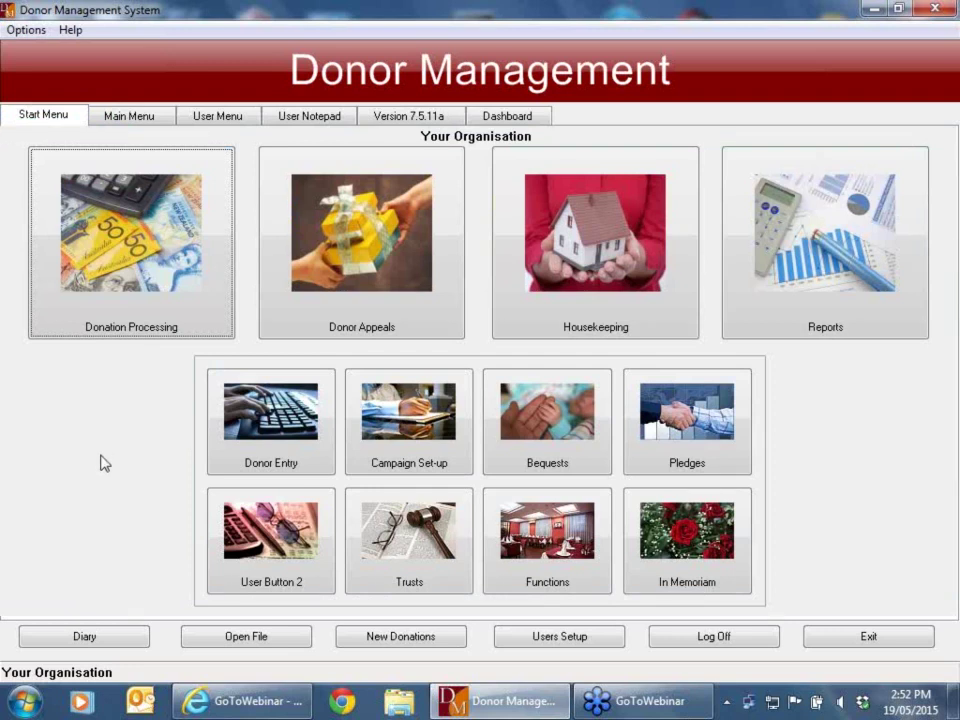
mouse_move(268, 707)
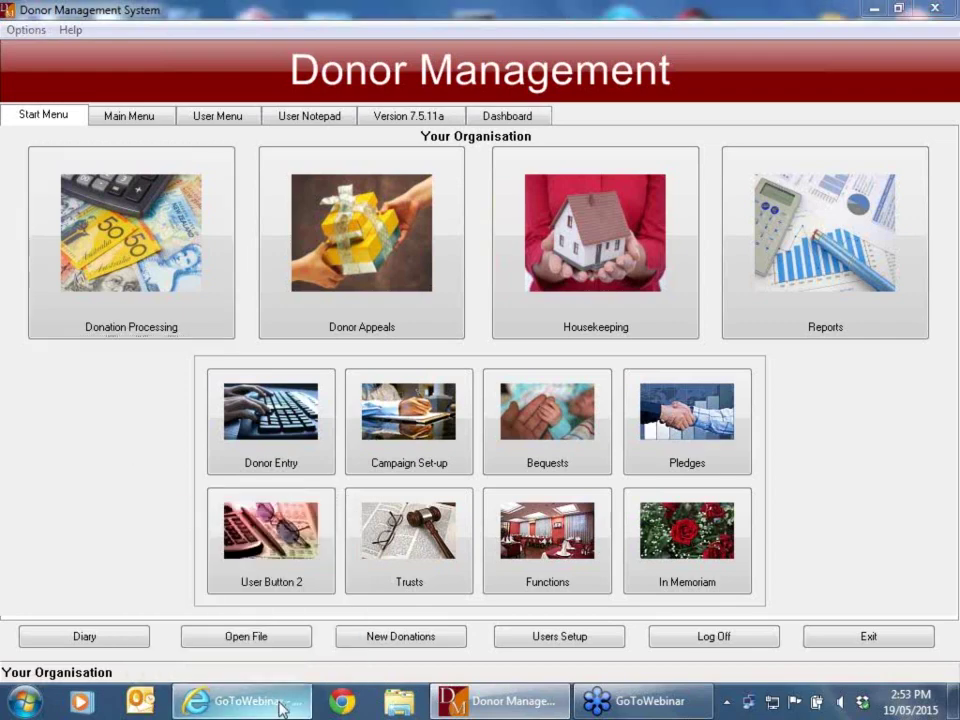
click(279, 654)
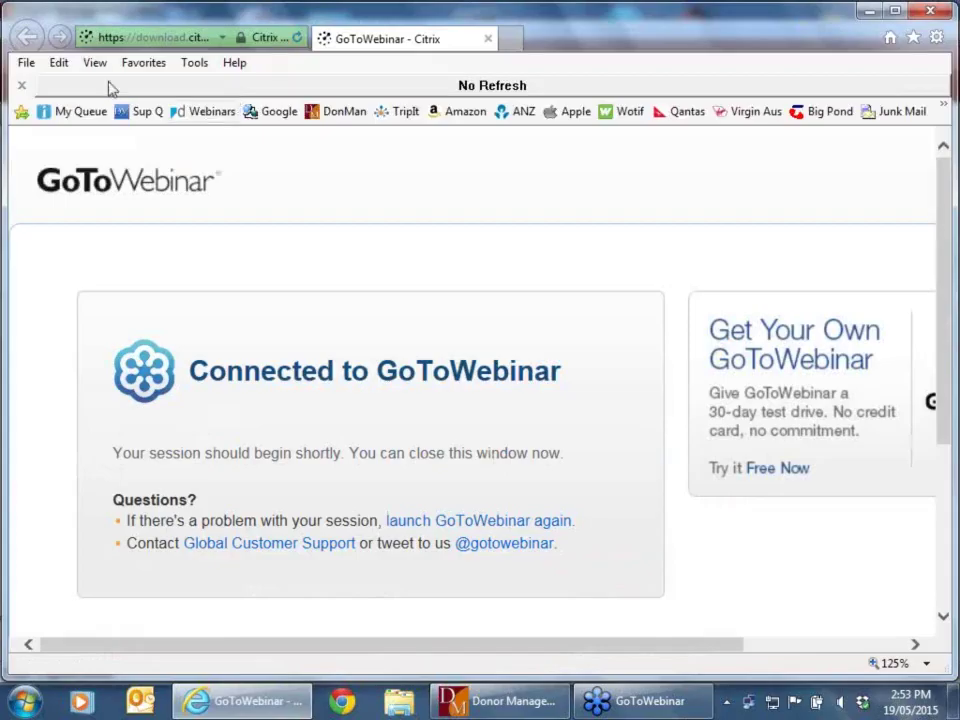
- Go to the Donor Management website at donman.net.au from the favourites bar and load its What's New page
click(343, 113)
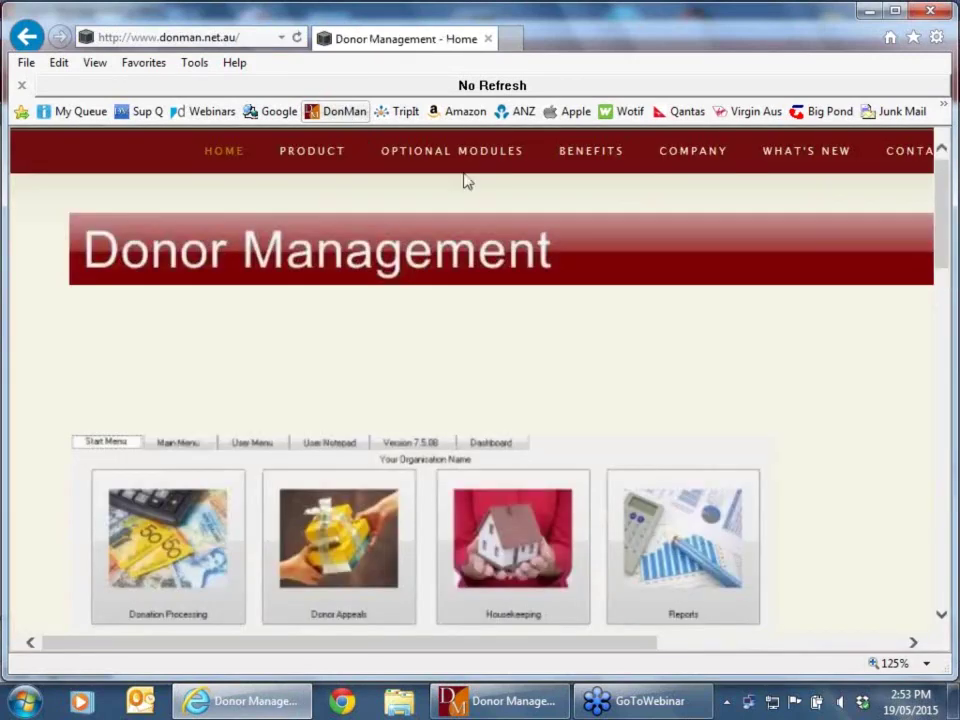
click(799, 159)
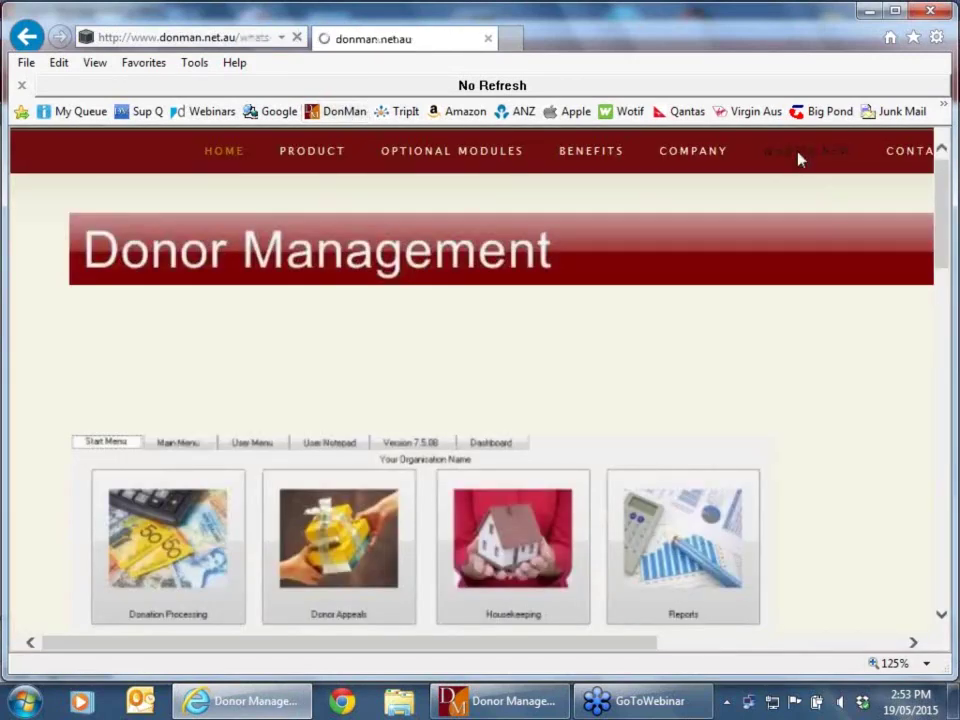